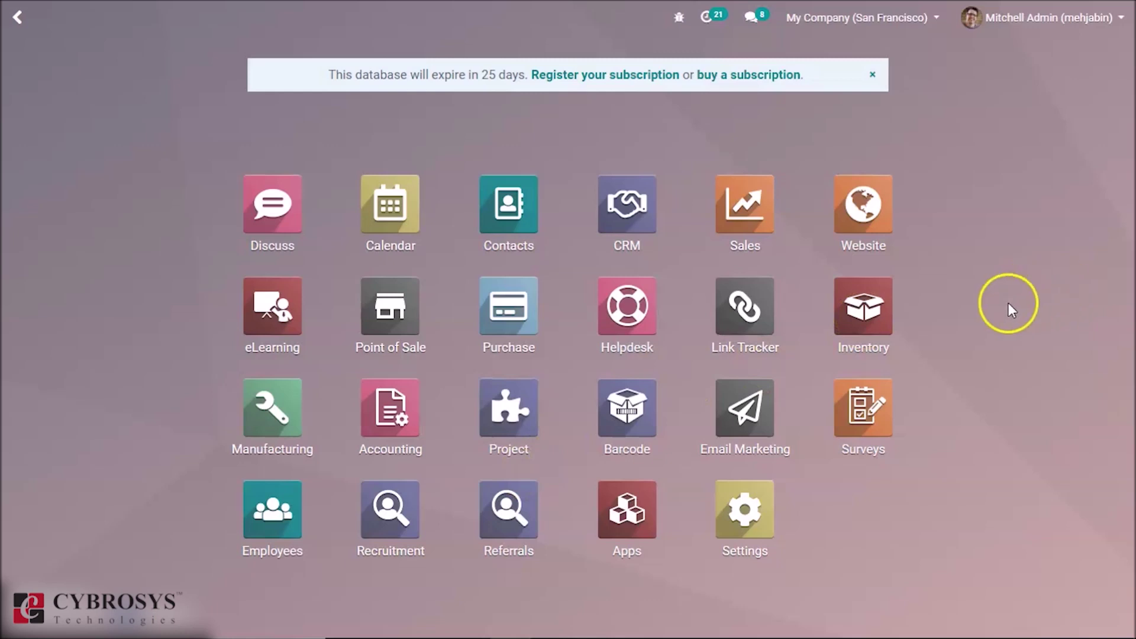
# Step: Open the Inventory overview, group it by Warehouse and review the operation types of each warehouse
pyautogui.click(860, 311)
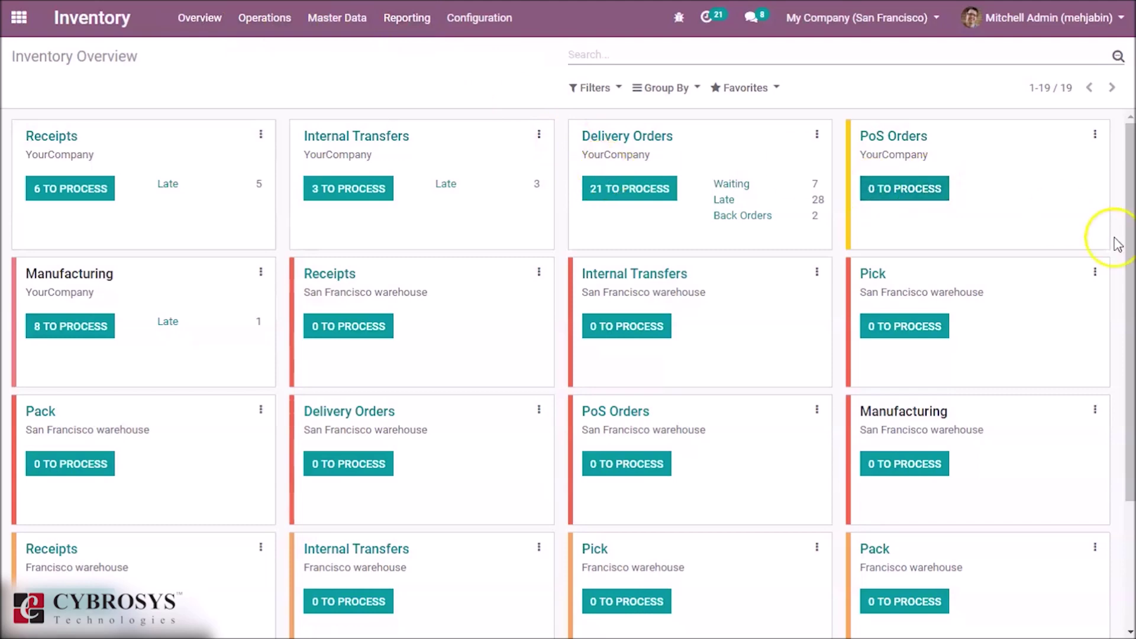
pyautogui.scroll(-1, 1127, 237)
pyautogui.moveTo(1132, 254); pyautogui.dragTo(1132, 208)
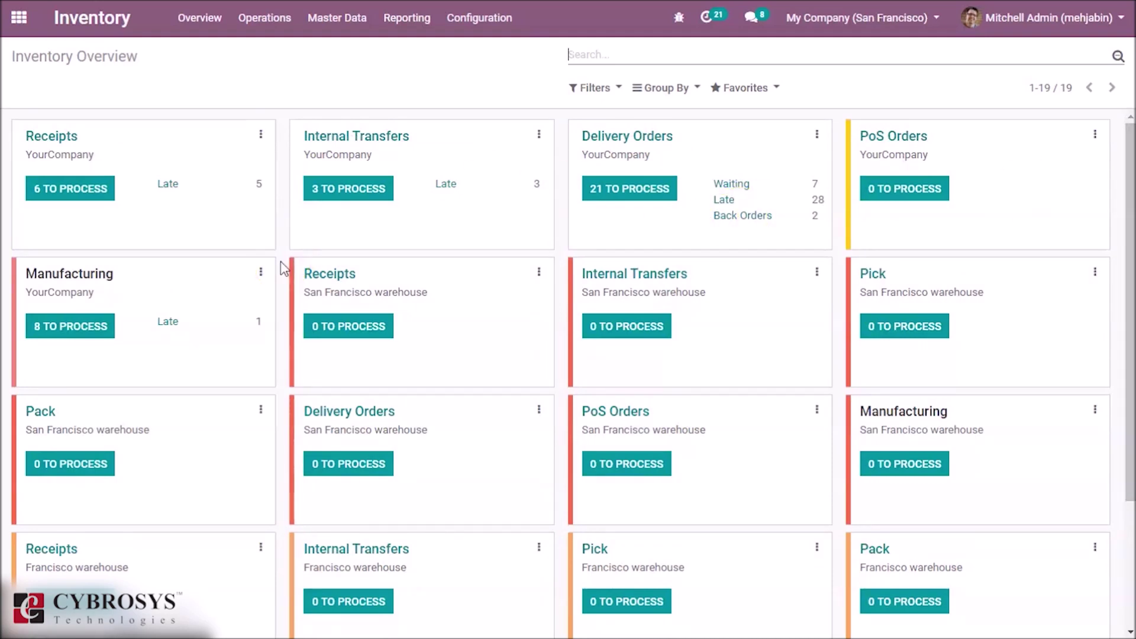
pyautogui.click(657, 91)
pyautogui.click(701, 137)
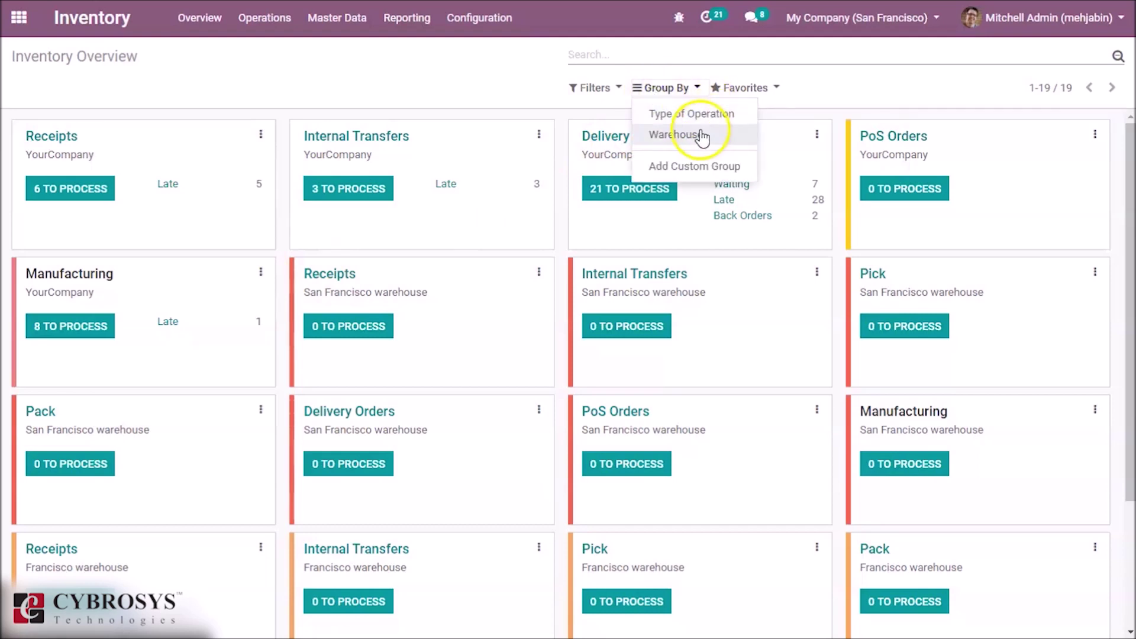
pyautogui.click(480, 66)
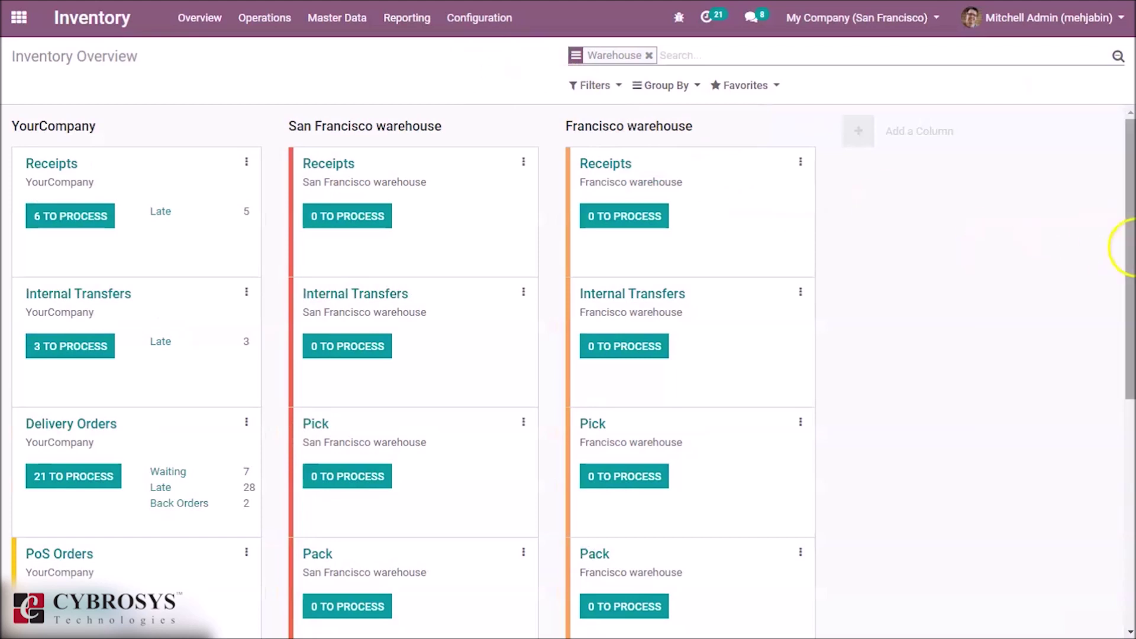
pyautogui.moveTo(1129, 248); pyautogui.dragTo(1131, 116)
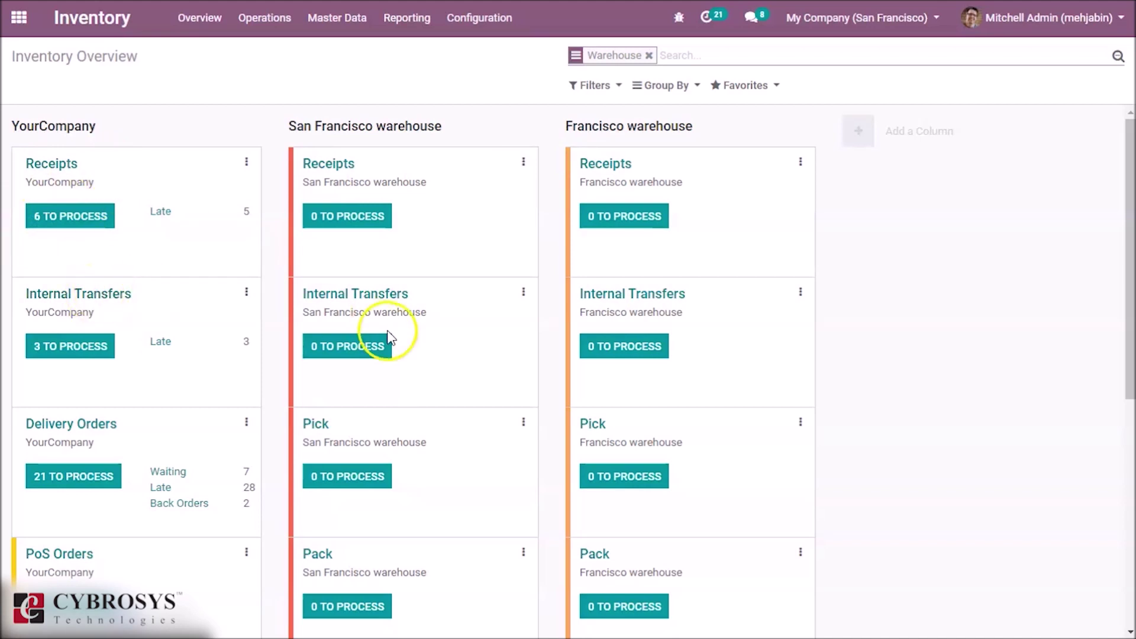
pyautogui.moveTo(1127, 260); pyautogui.dragTo(1127, 349)
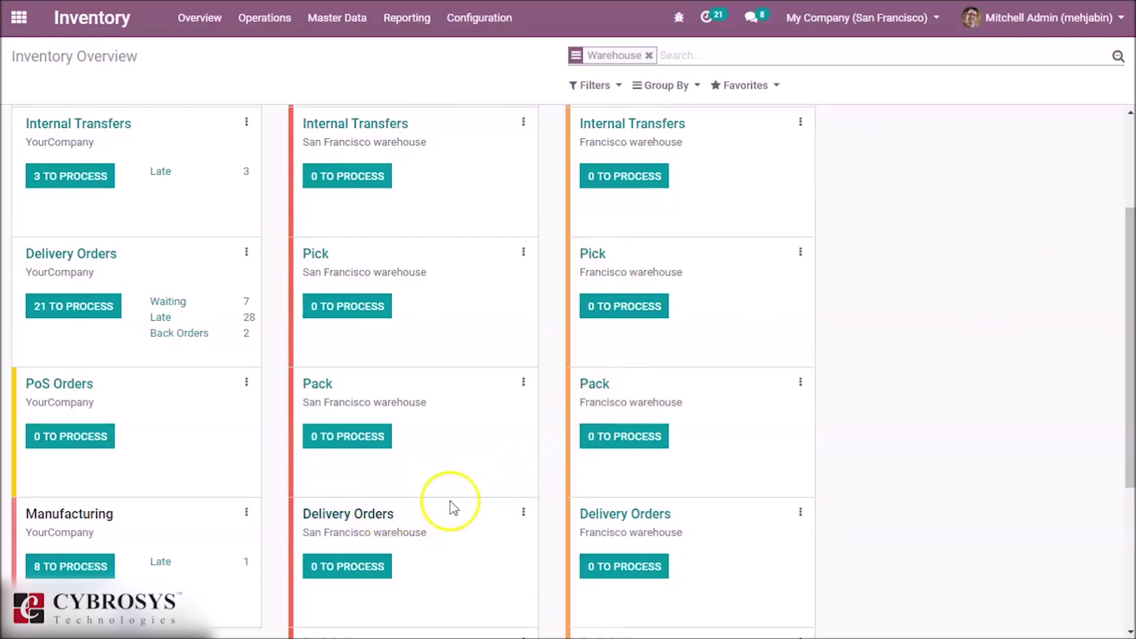
pyautogui.moveTo(1127, 407); pyautogui.dragTo(1127, 284)
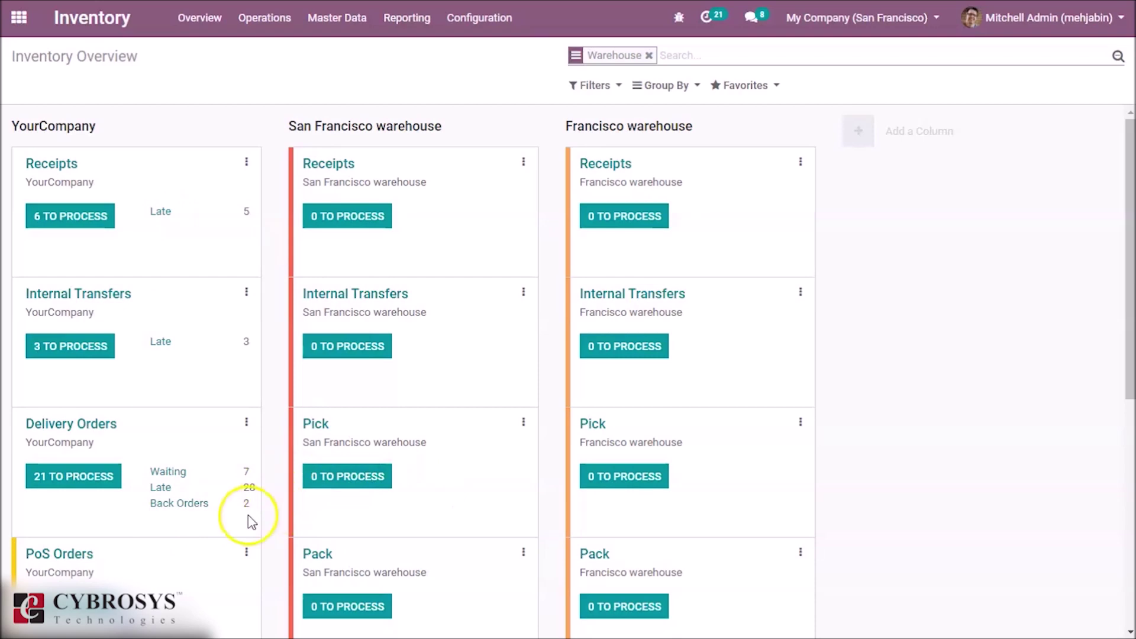
pyautogui.moveTo(1127, 266)
pyautogui.mouseDown()
pyautogui.moveTo(1127, 500)
pyautogui.moveTo(1129, 249)
pyautogui.mouseUp()
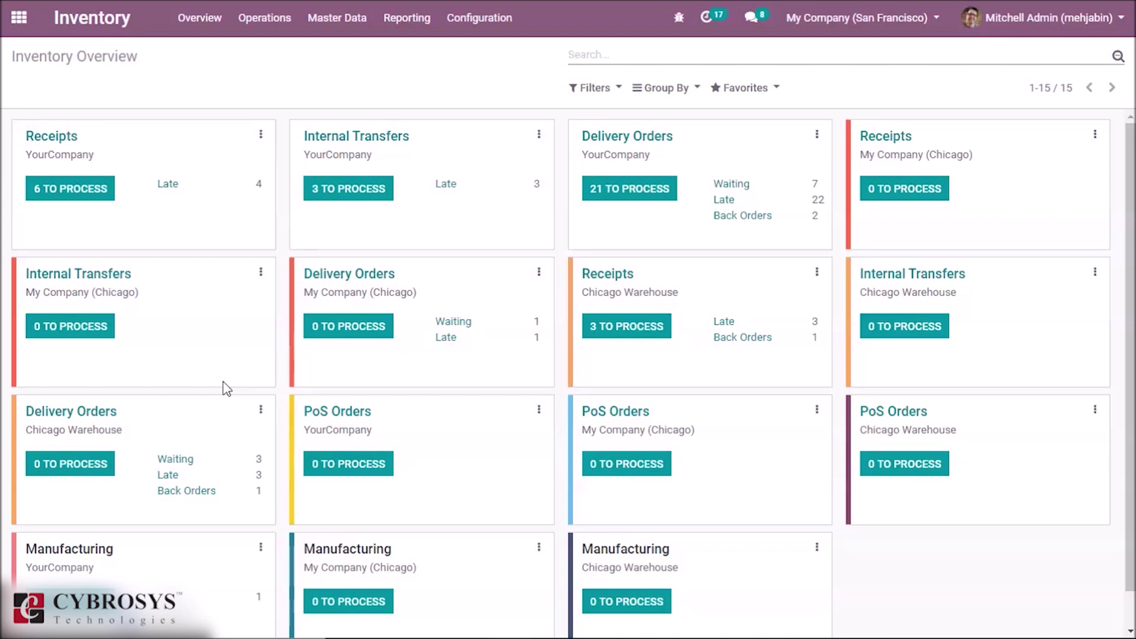
# Step: Create a new transfer for contact Azure Interior with the operation type YourCompany: Receipts
pyautogui.click(260, 21)
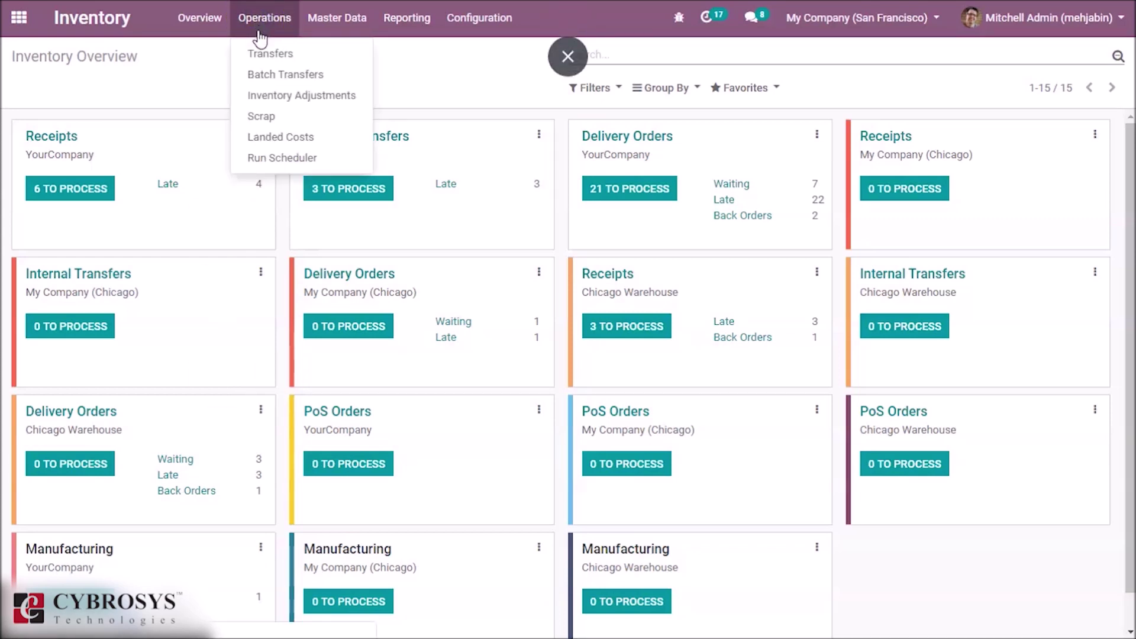
pyautogui.click(263, 53)
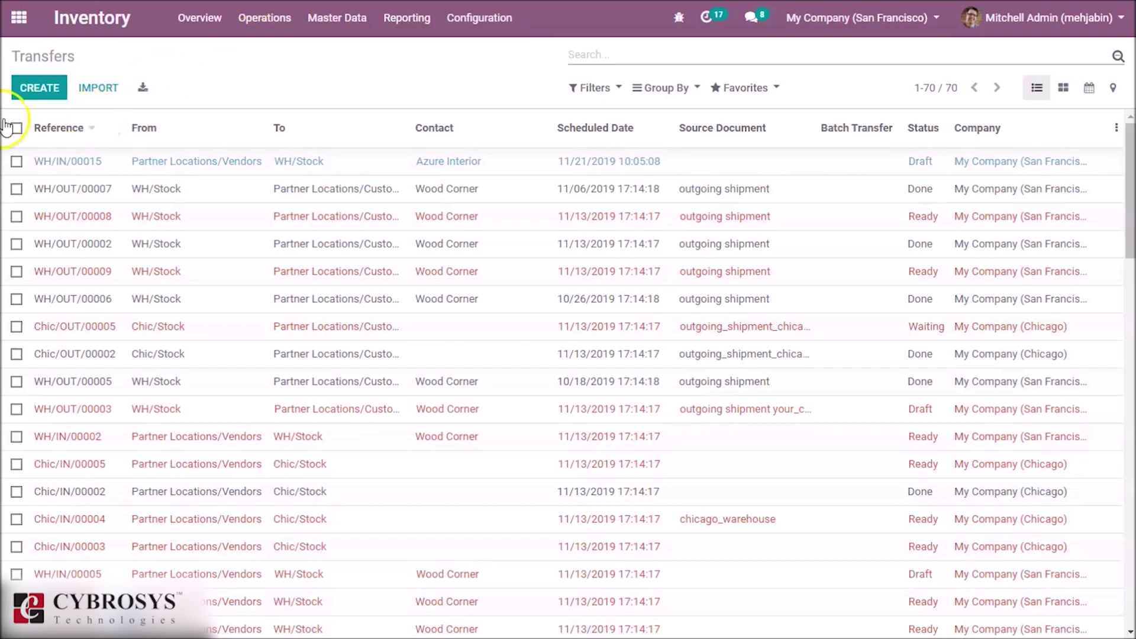
pyautogui.click(36, 88)
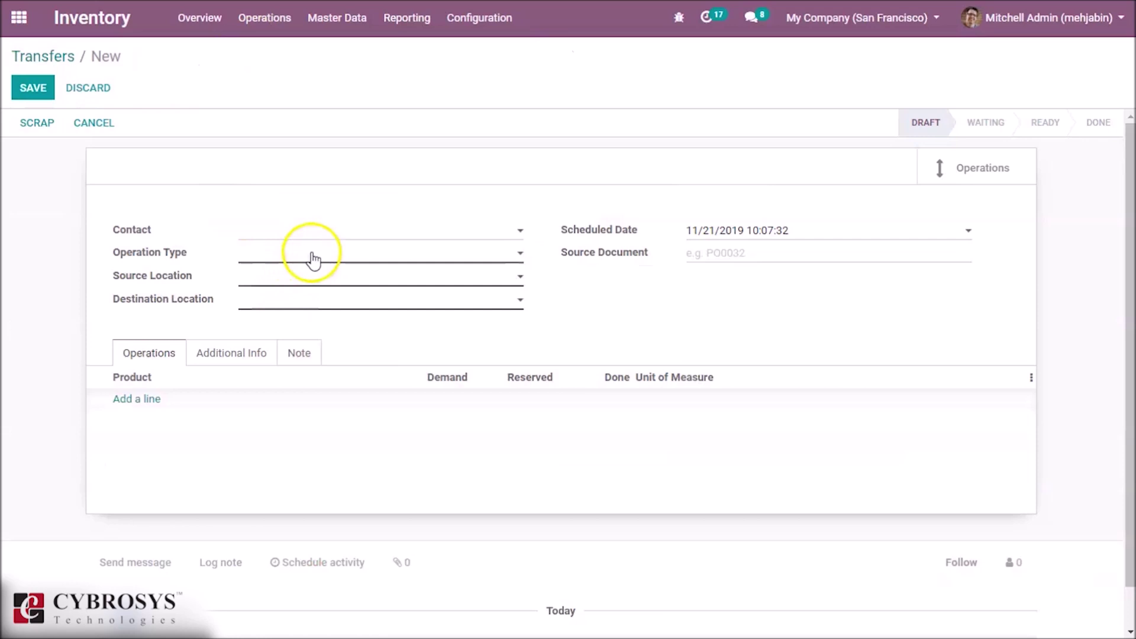
pyautogui.click(323, 231)
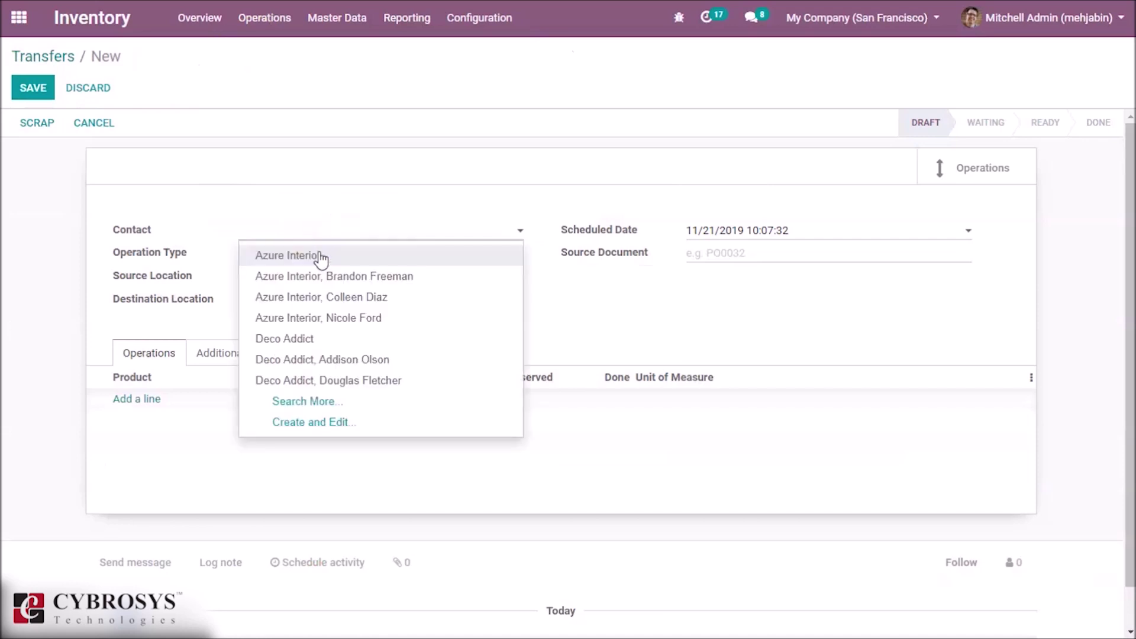
pyautogui.click(316, 253)
pyautogui.click(311, 256)
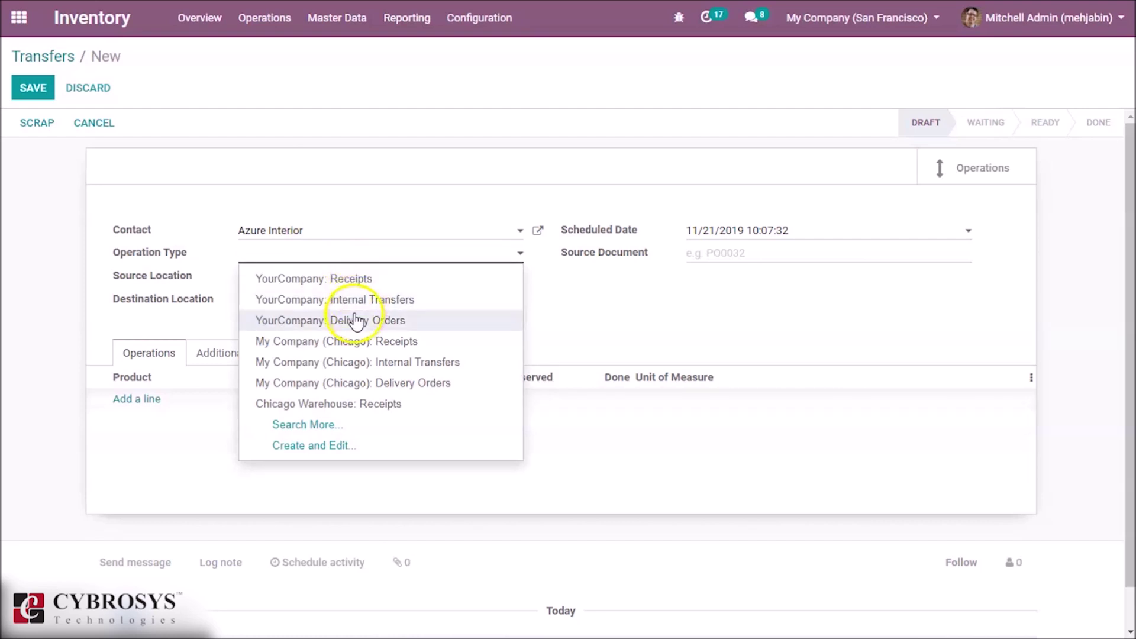
pyautogui.click(333, 284)
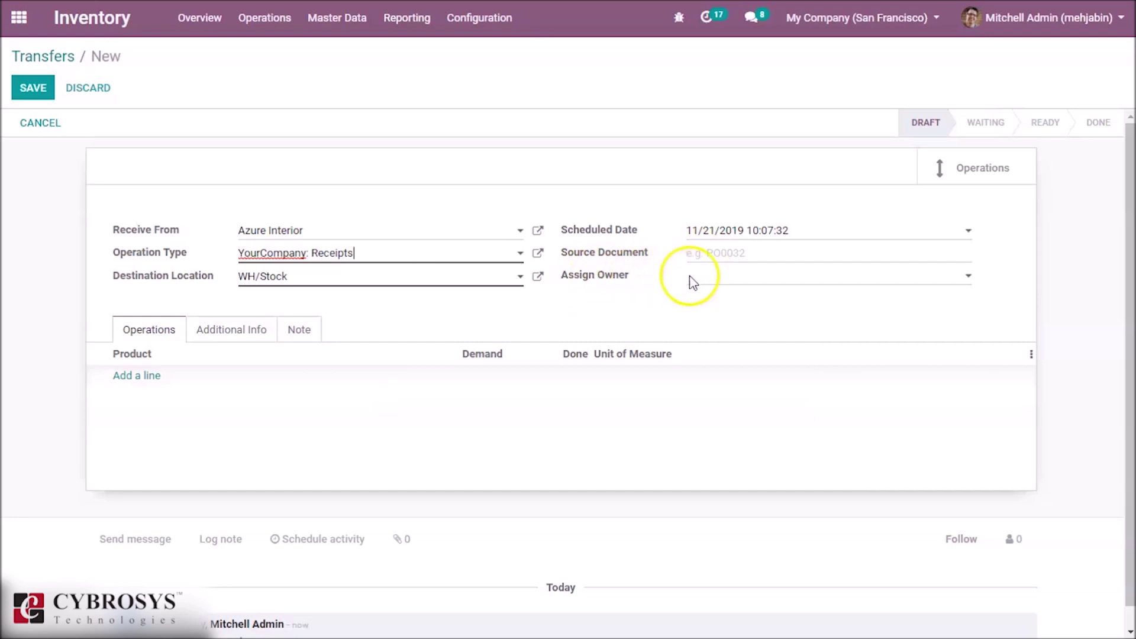
# Step: Add product [DESK0004] Customizable Desk (CONFIG) to the transfer's operations with a demand of 2.00
pyautogui.click(744, 275)
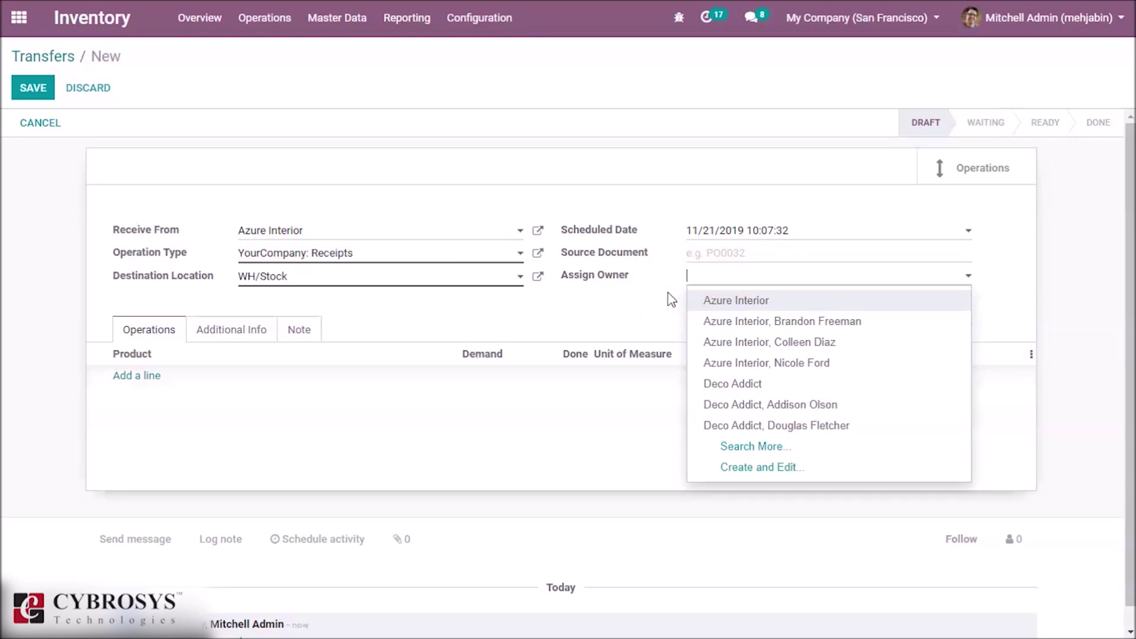
pyautogui.click(390, 363)
pyautogui.click(580, 375)
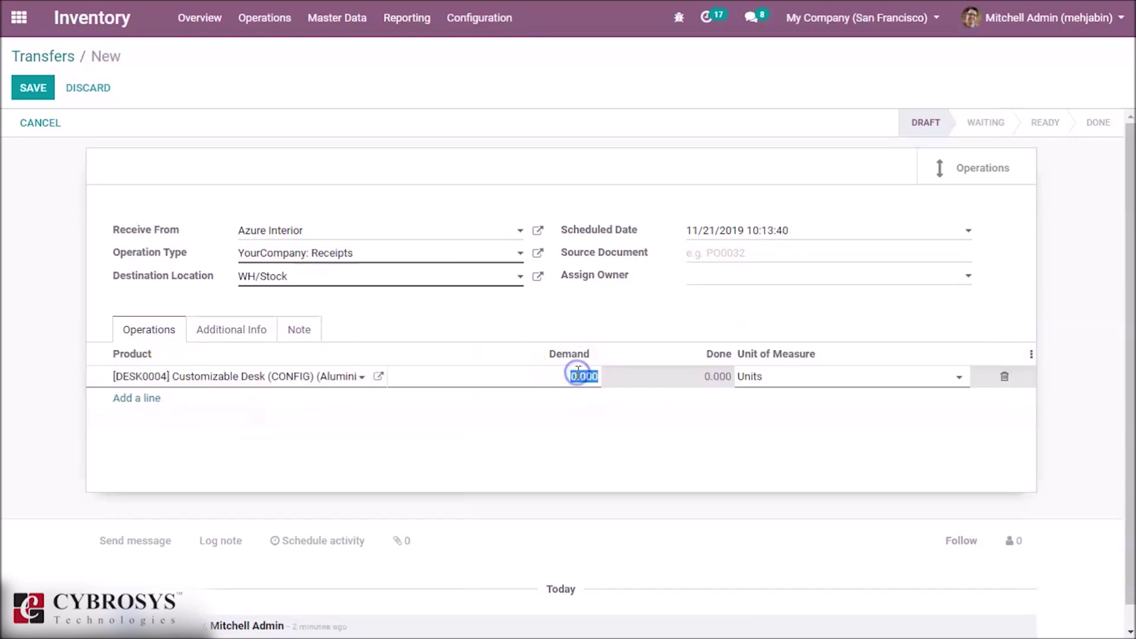
pyautogui.write('2')
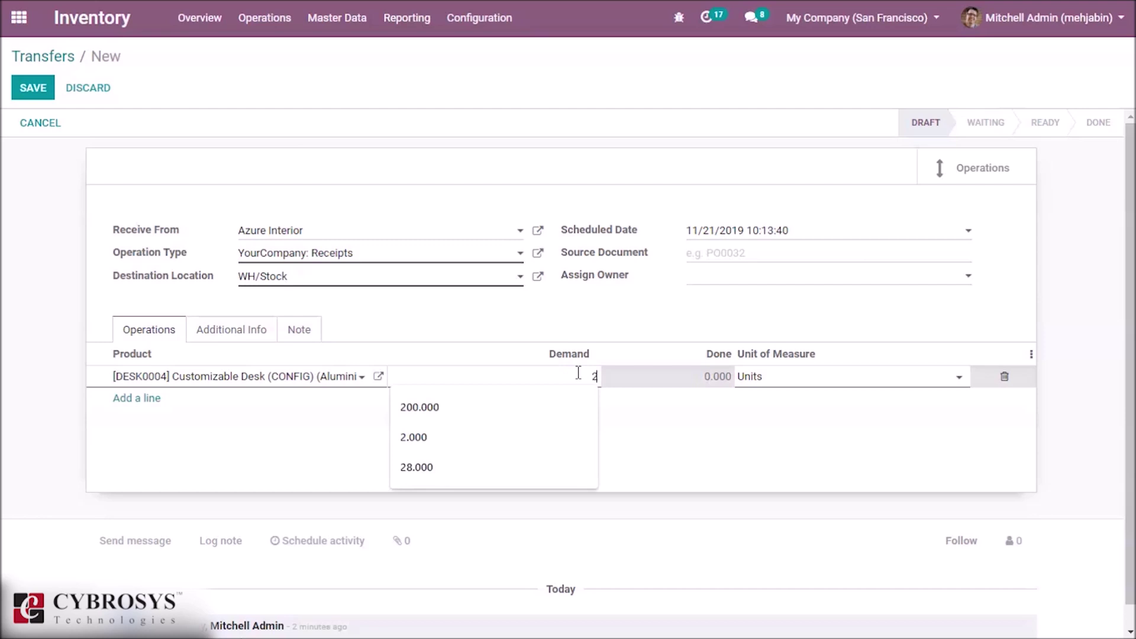
pyautogui.write('.00')
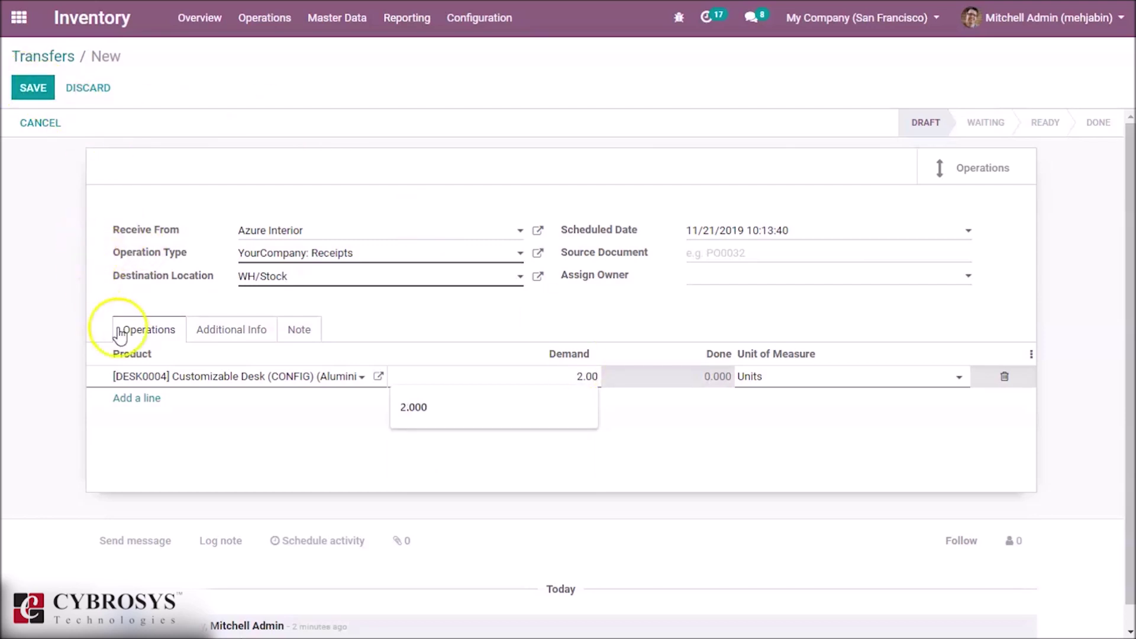
# Step: Review the shipping and other additional information of the new transfer and save it
pyautogui.click(210, 335)
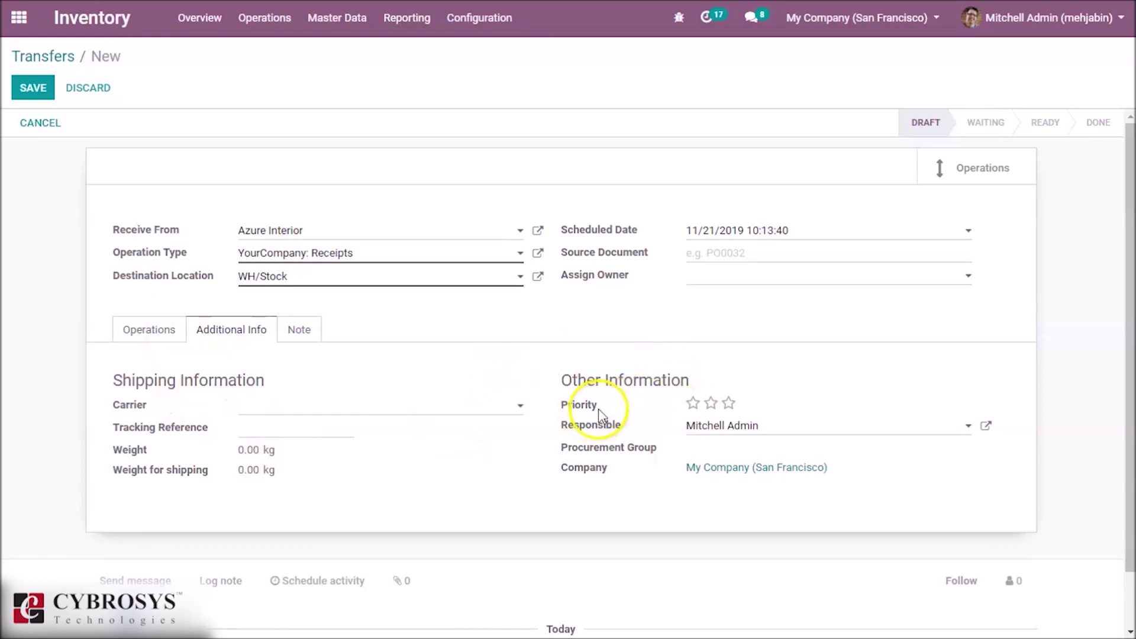
pyautogui.click(709, 405)
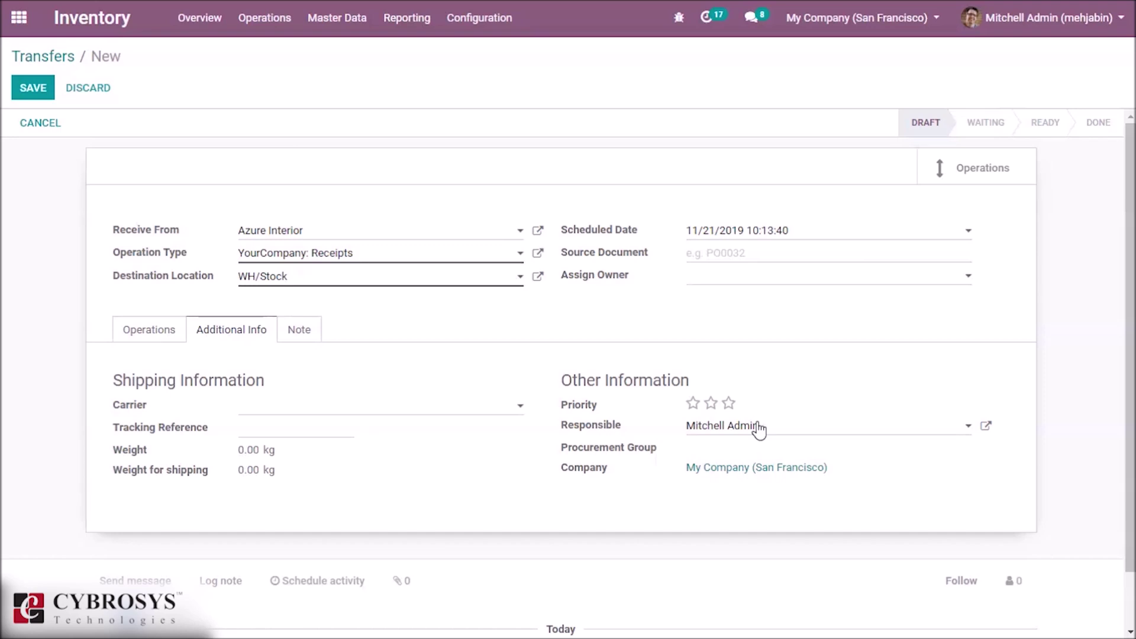
pyautogui.click(35, 89)
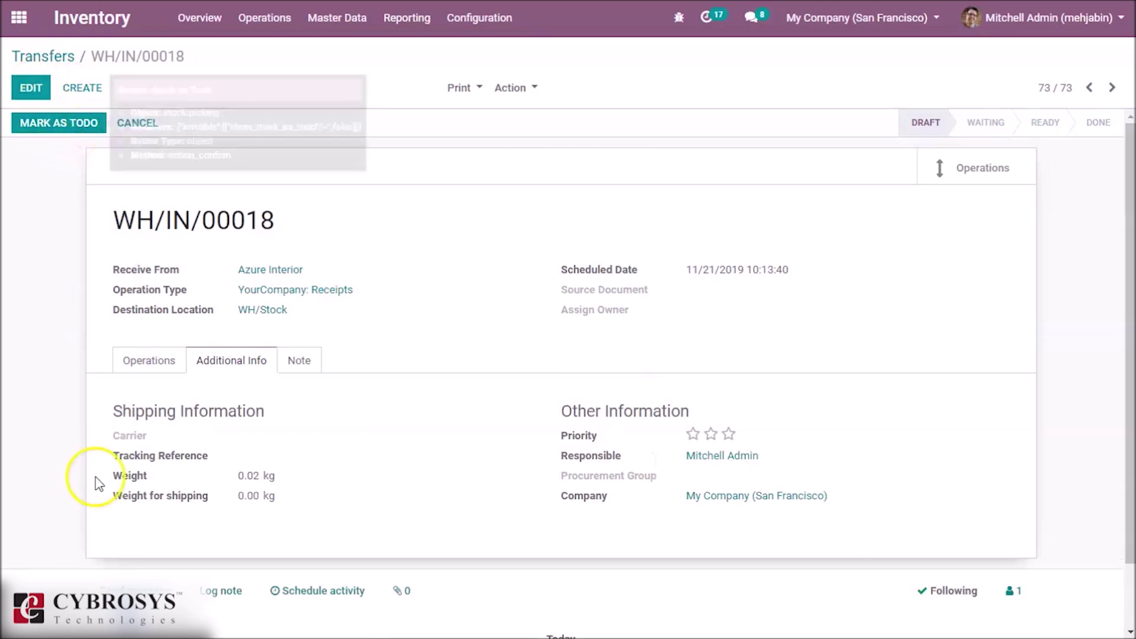
# Step: Mark the receipt as to do and validate it as an immediate transfer processing all quantities
pyautogui.click(49, 122)
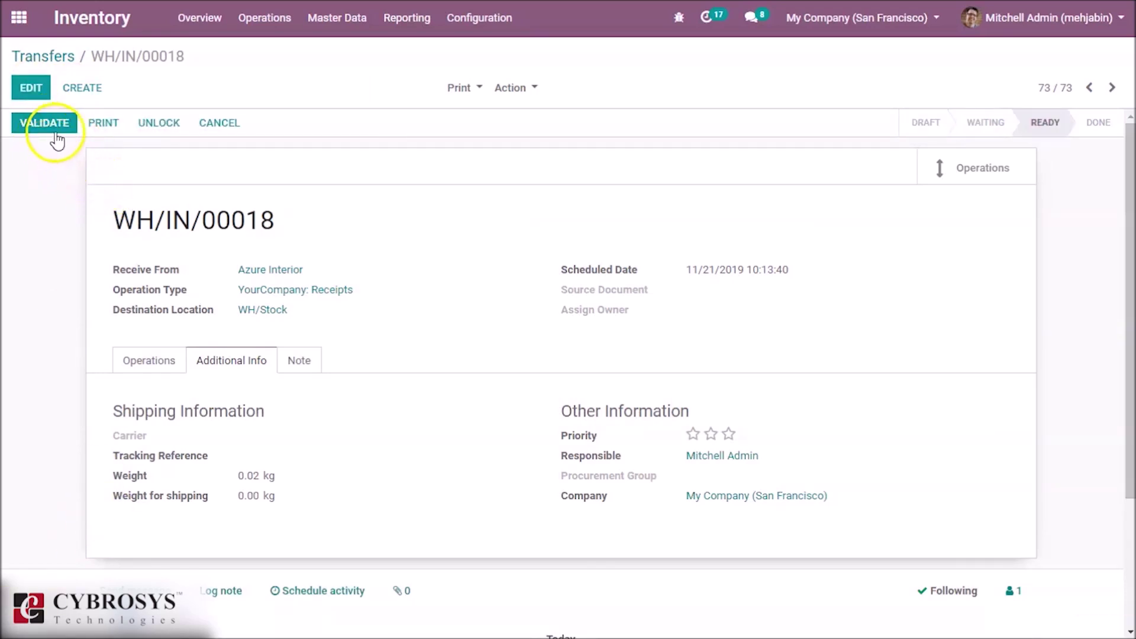
pyautogui.click(57, 134)
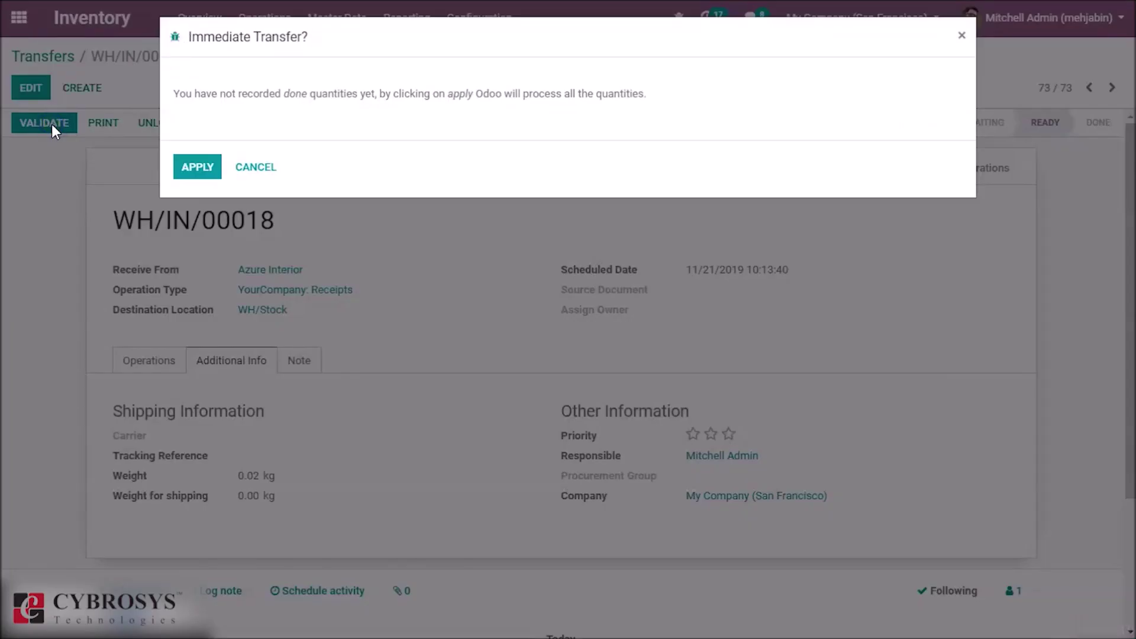
pyautogui.click(191, 165)
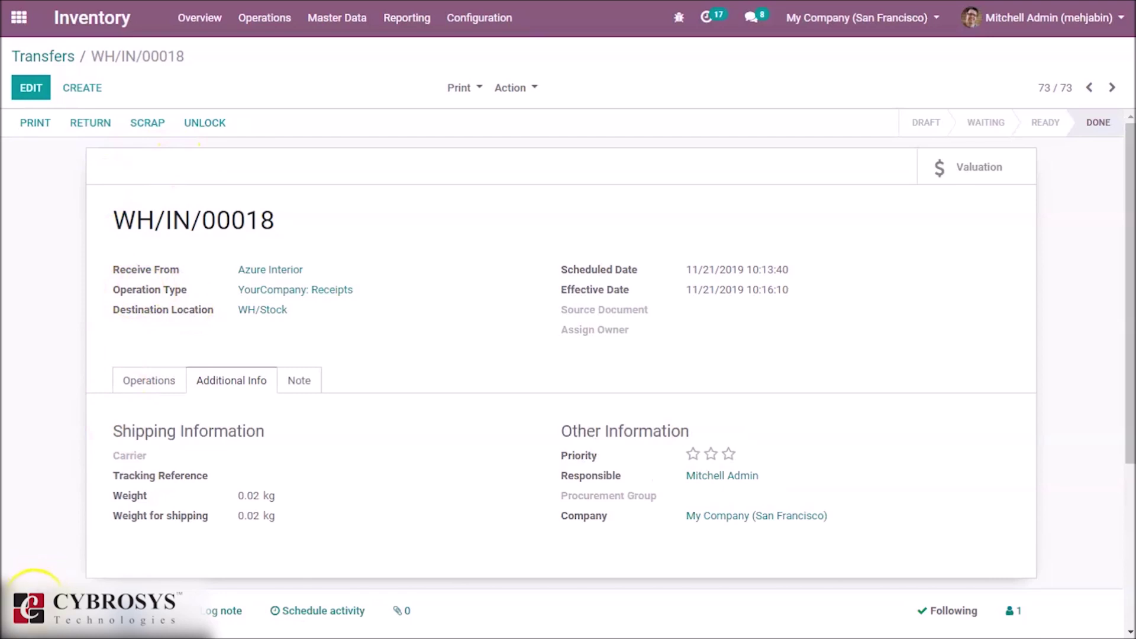
# Step: Open the running batch transfers and bring up a blank batch transfer form to view its fields
pyautogui.click(255, 21)
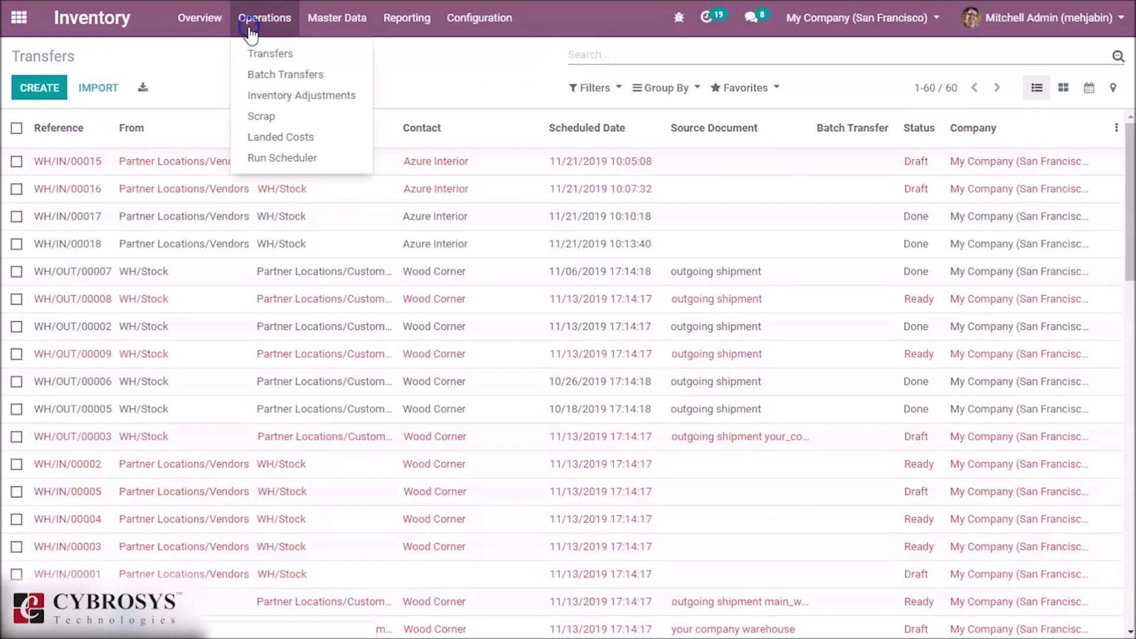
pyautogui.click(271, 75)
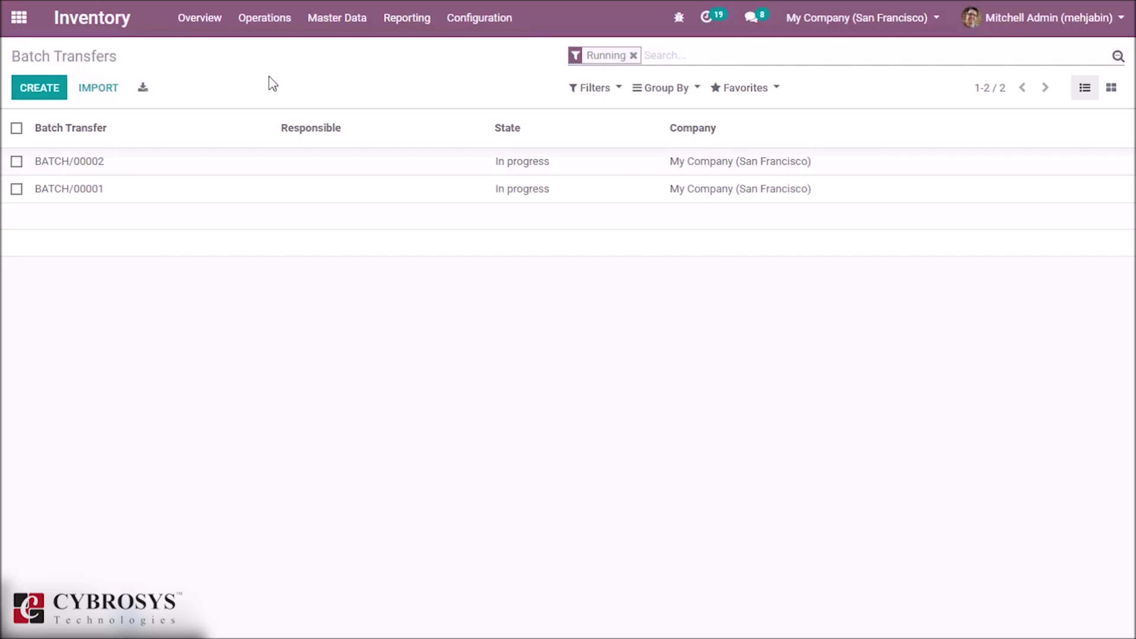
pyautogui.click(42, 93)
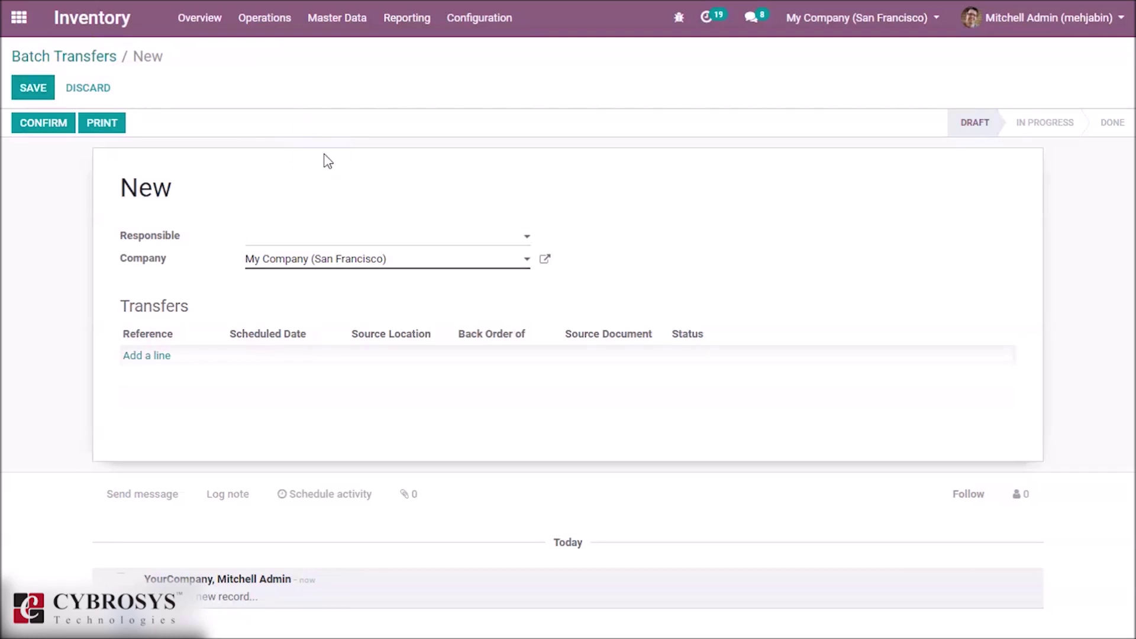
# Step: Create a new inventory adjustment and set its location to WH/Stock
pyautogui.click(261, 34)
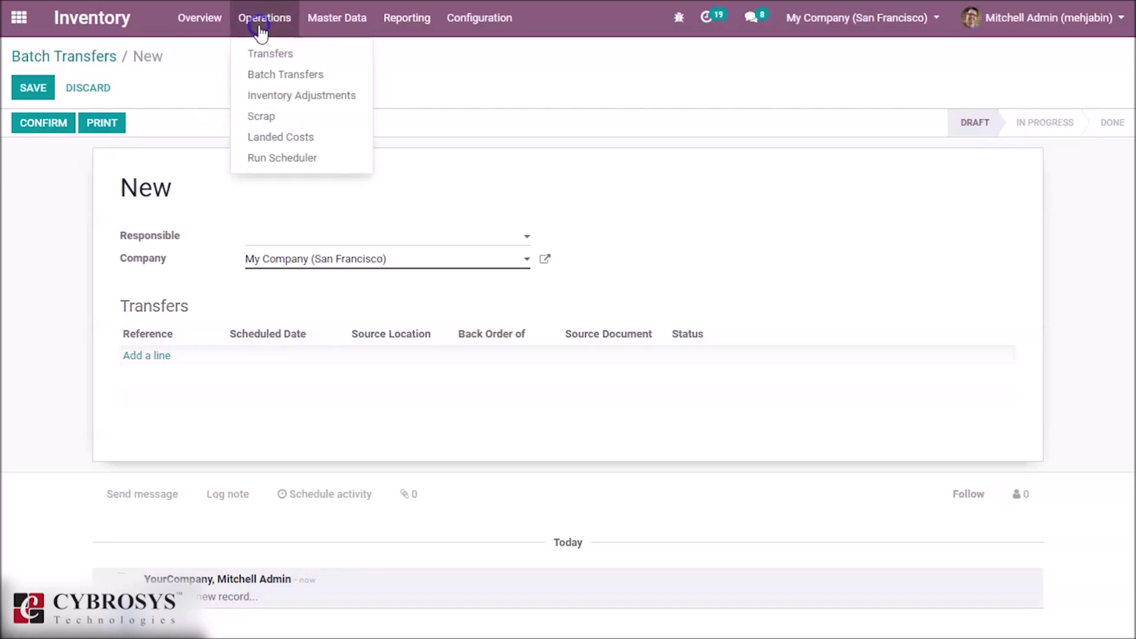
pyautogui.click(279, 94)
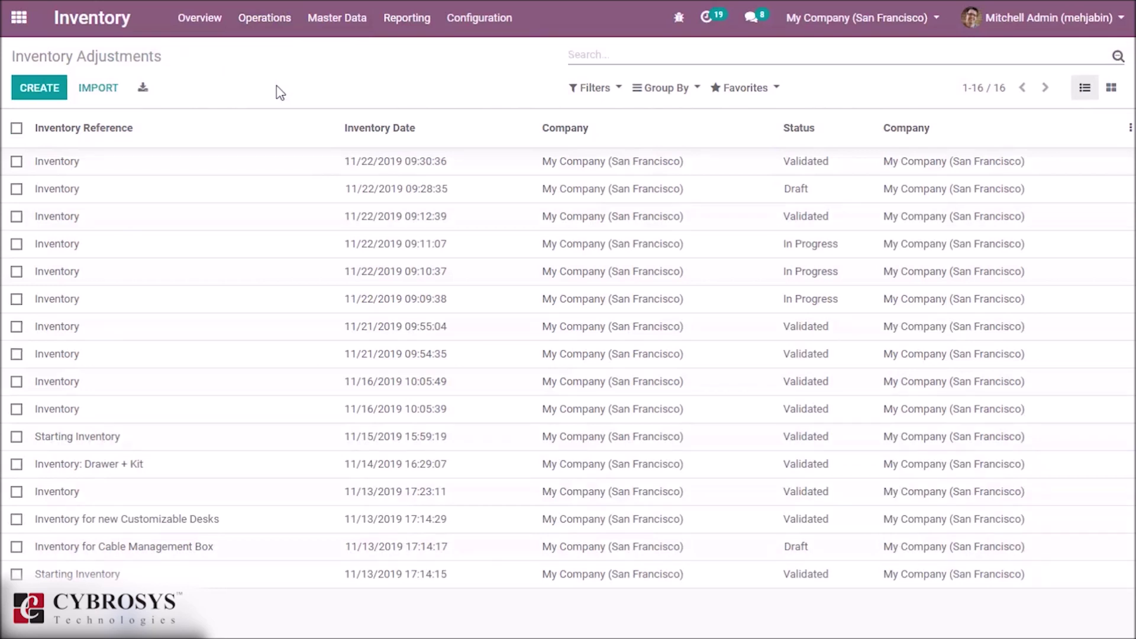
pyautogui.click(53, 92)
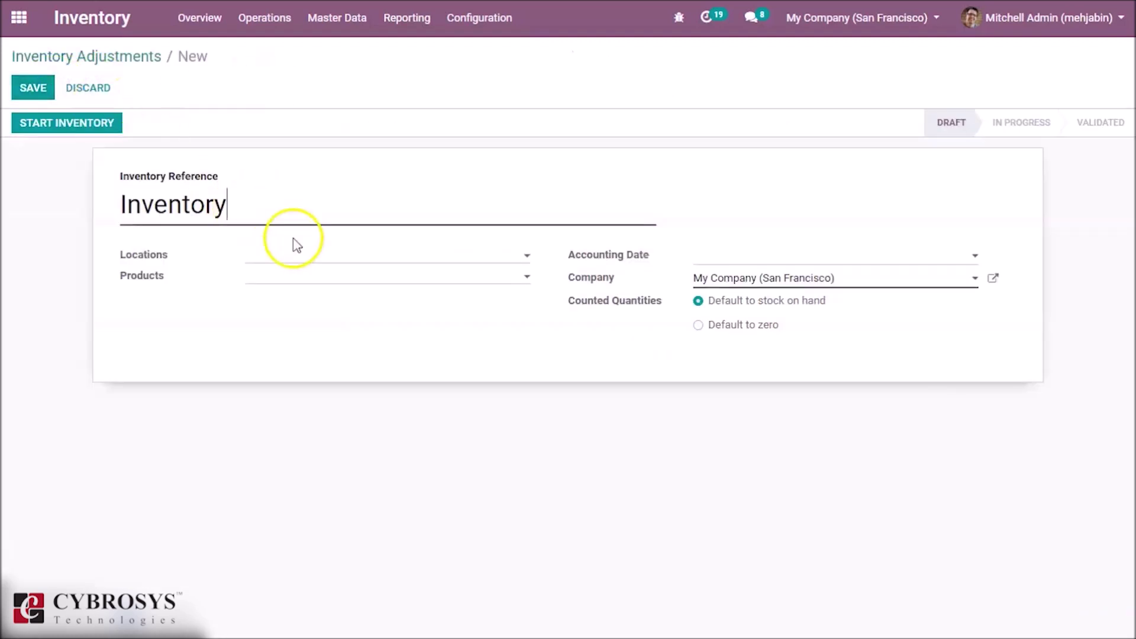
pyautogui.click(271, 262)
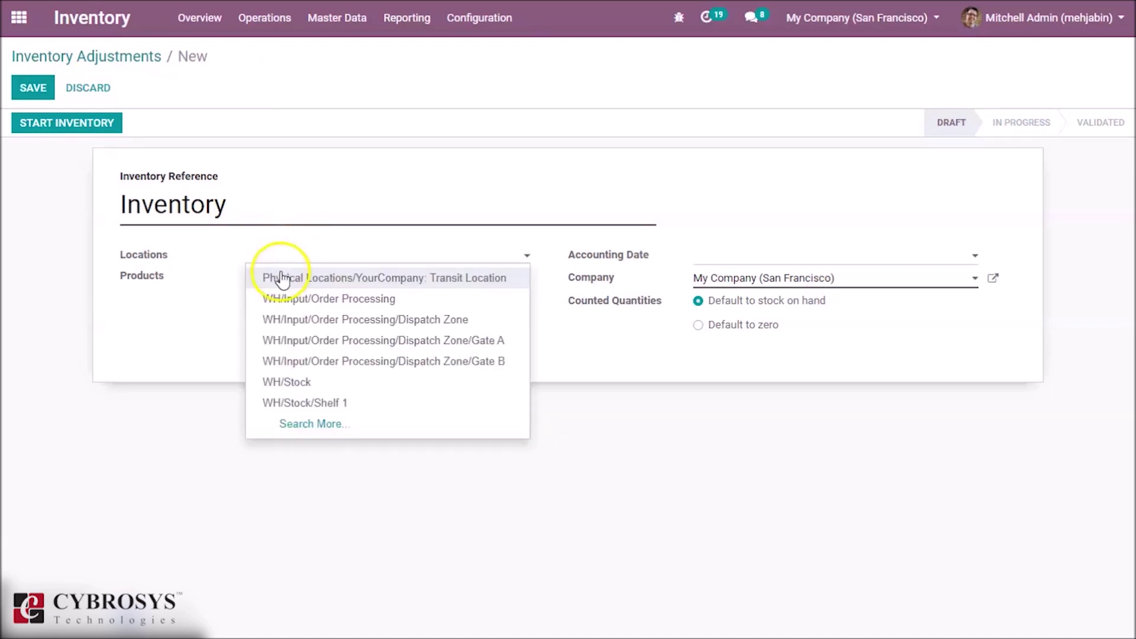
pyautogui.click(308, 387)
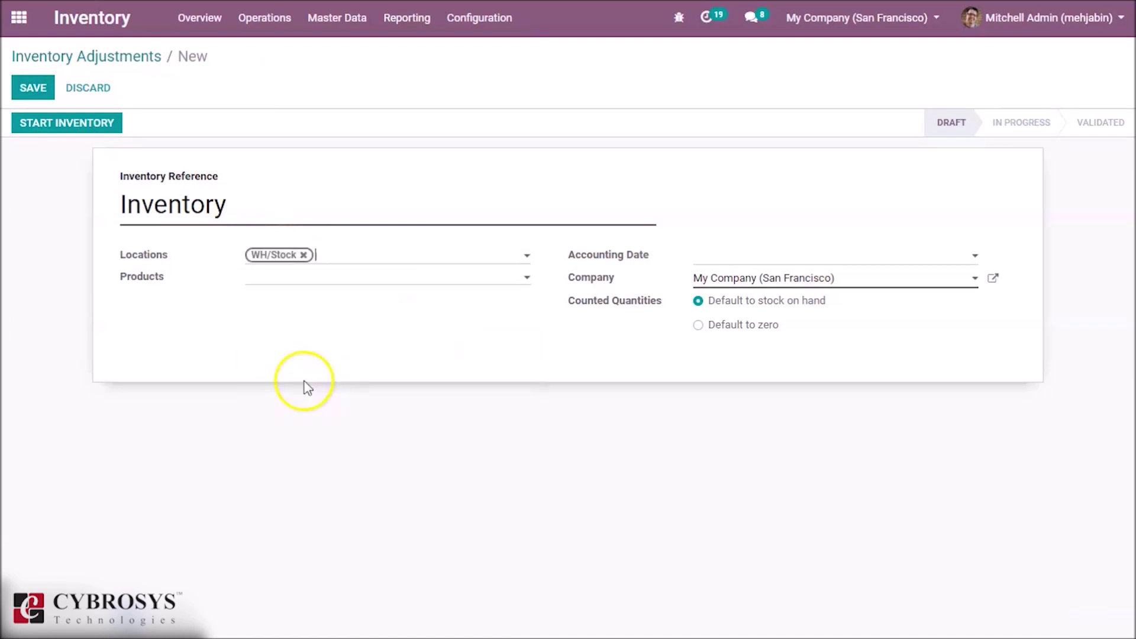
# Step: Add product [DESK0004] Customizable Desk (CONFIG) (Aluminium, Black) to the adjustment and start the inventory
pyautogui.click(334, 278)
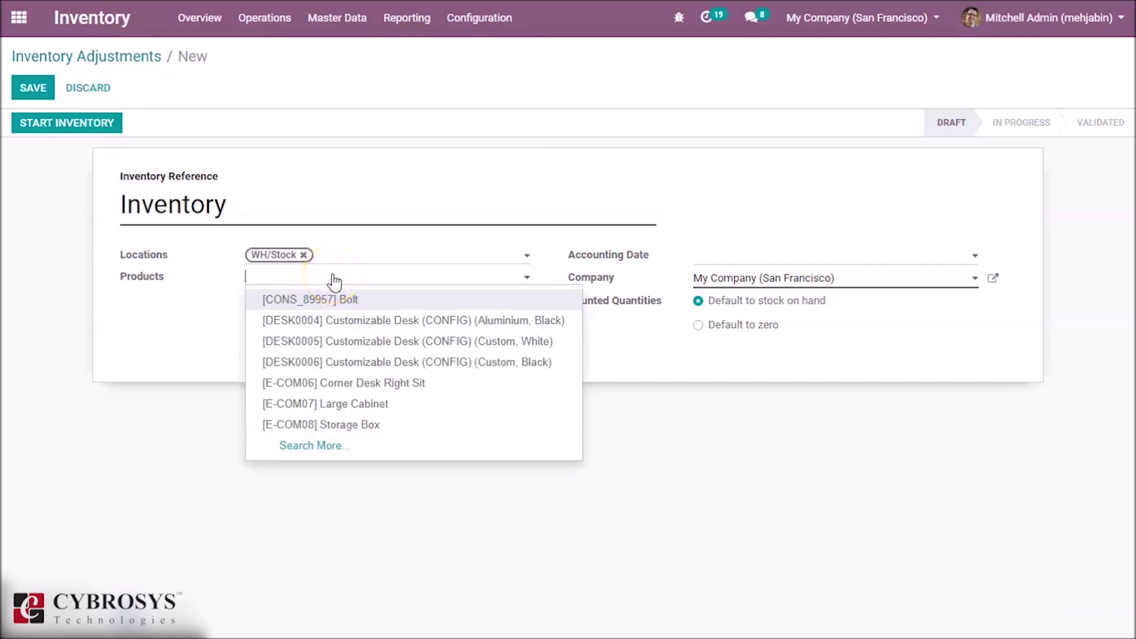
pyautogui.click(343, 324)
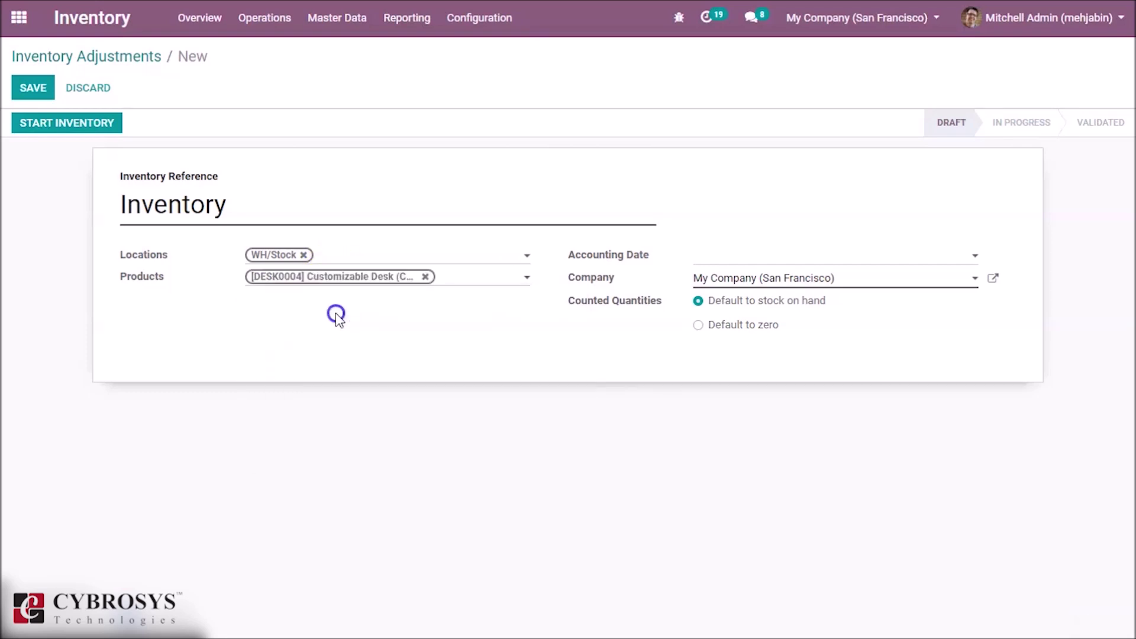
pyautogui.click(93, 128)
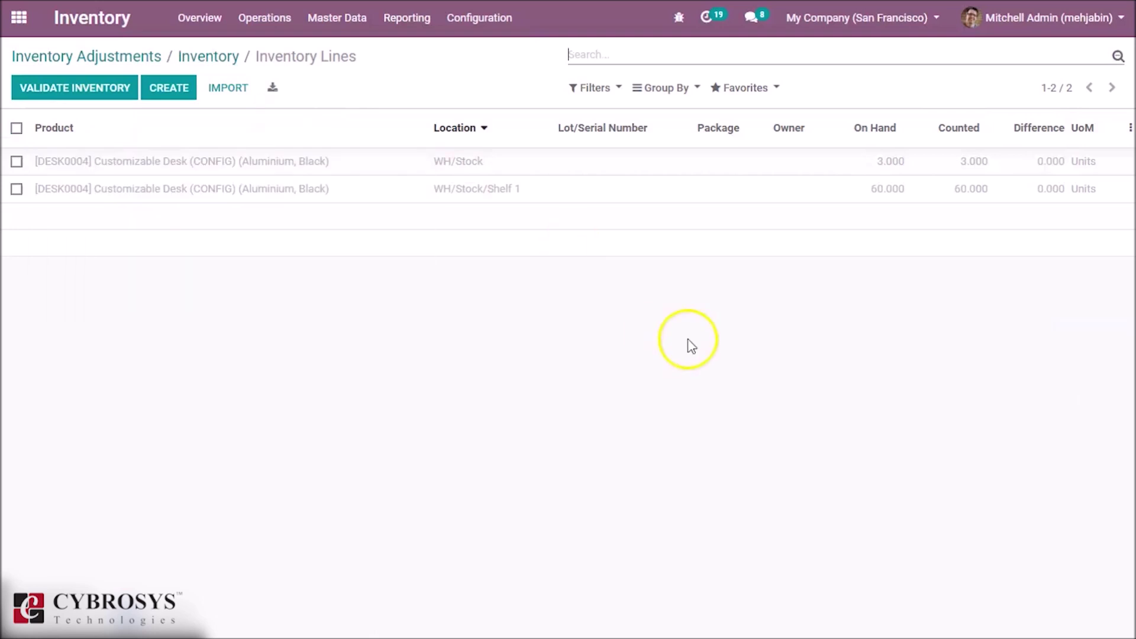
# Step: Set the counted quantity of the desk in WH/Stock/Shelf 1 to 50 and validate the inventory adjustment
pyautogui.click(973, 189)
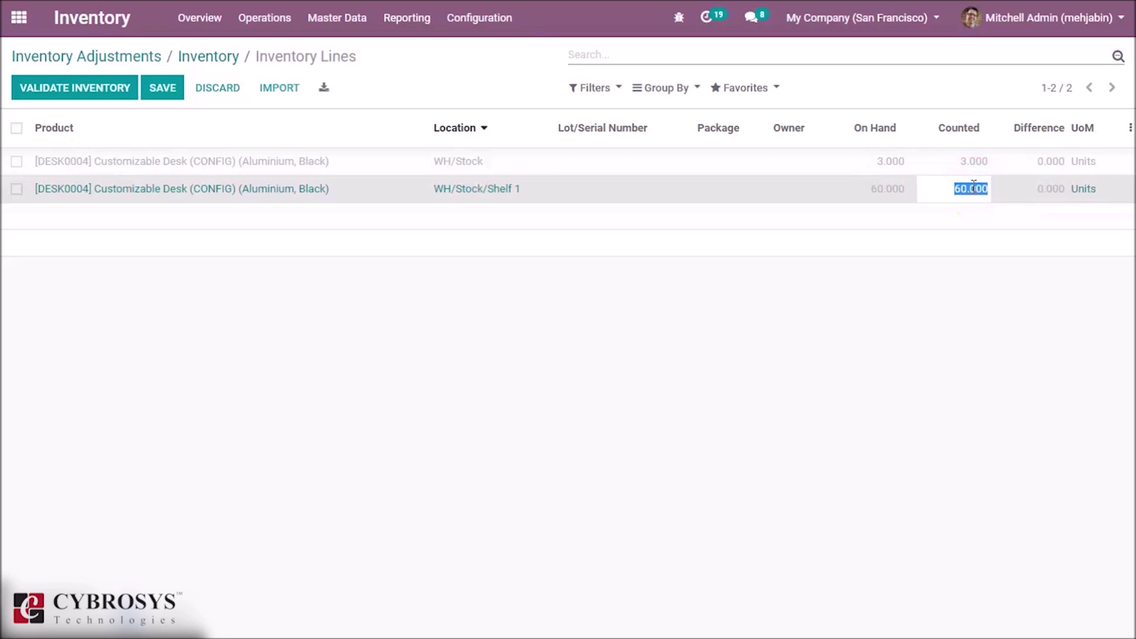
pyautogui.press('BackSpace')
pyautogui.write('50')
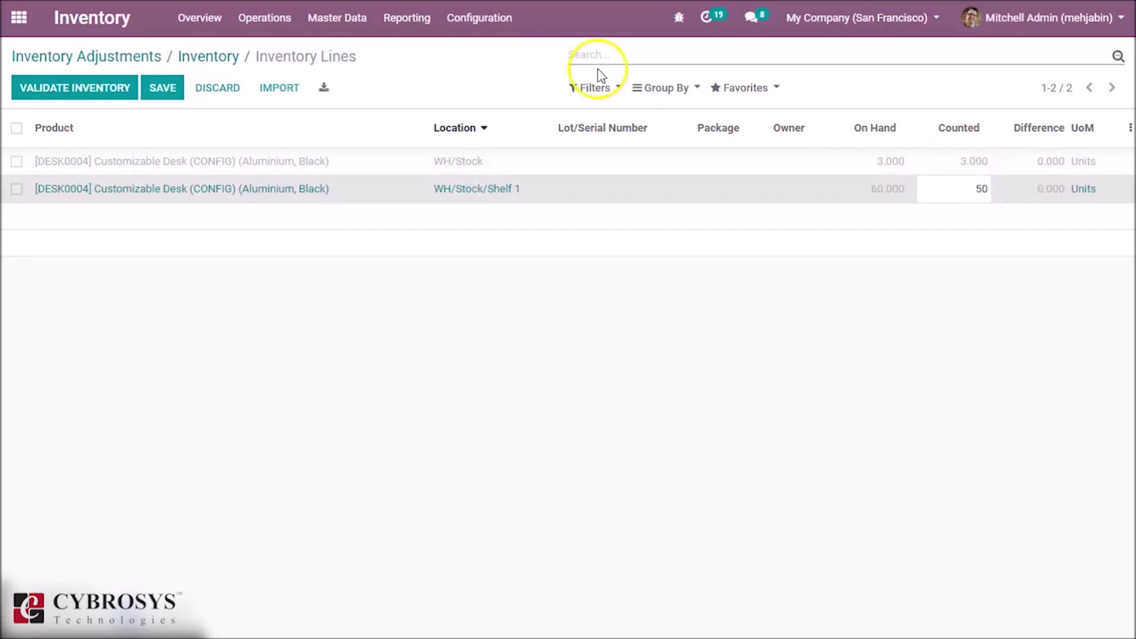
pyautogui.click(77, 86)
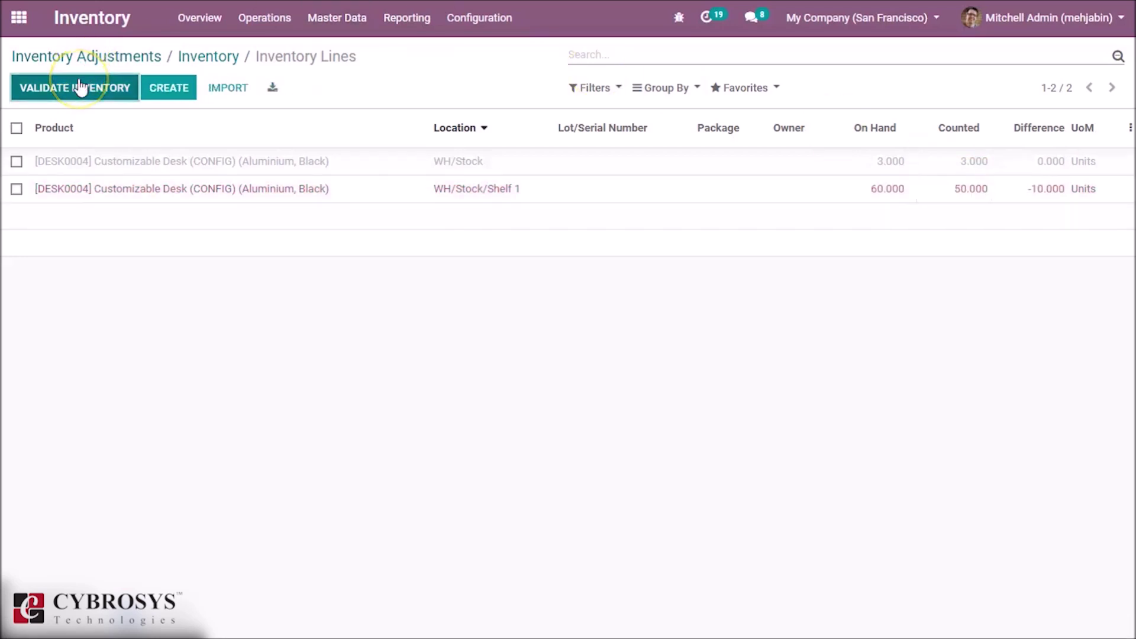
pyautogui.click(80, 87)
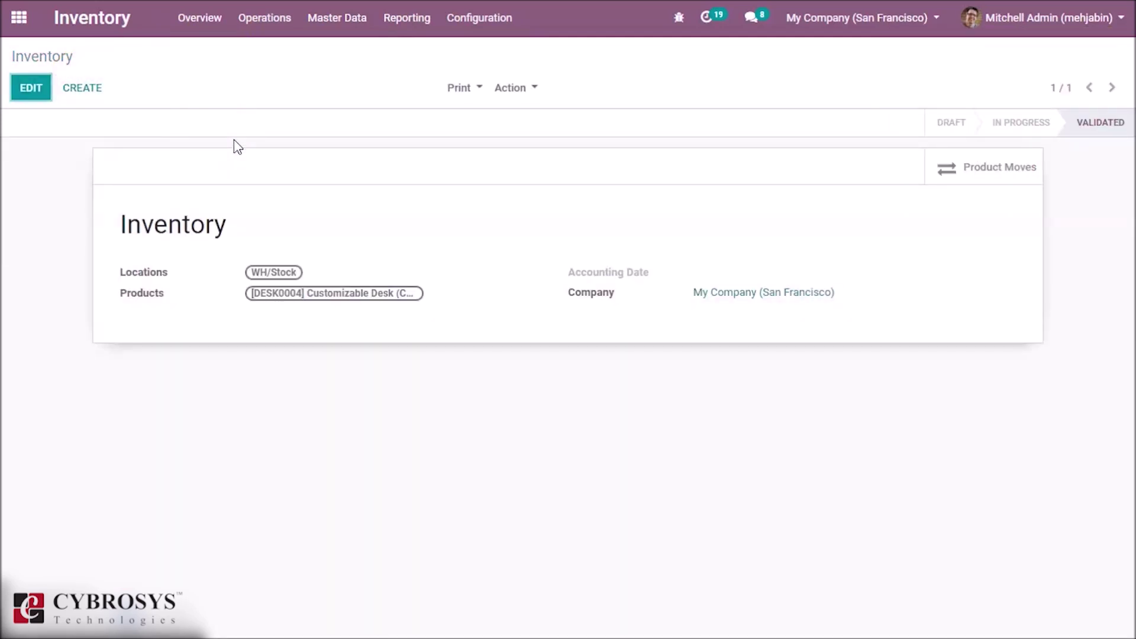
# Step: Create a new scrap order for product [DESK0004] Customizable Desk (CONFIG) (Aluminium, Black)
pyautogui.click(264, 21)
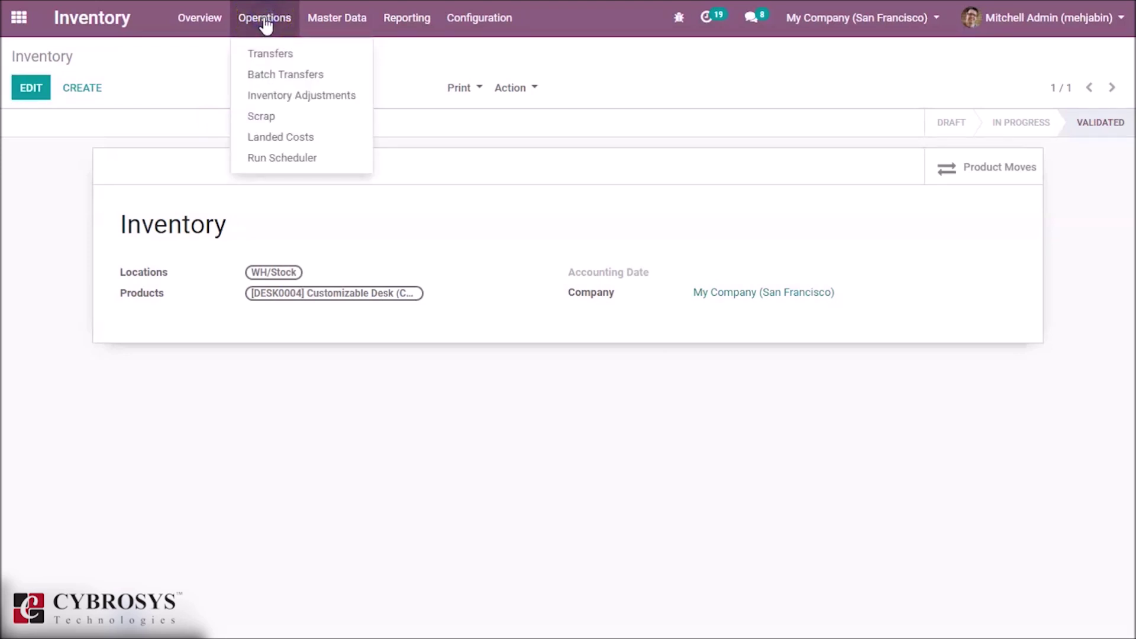
pyautogui.click(317, 120)
pyautogui.moveTo(317, 121)
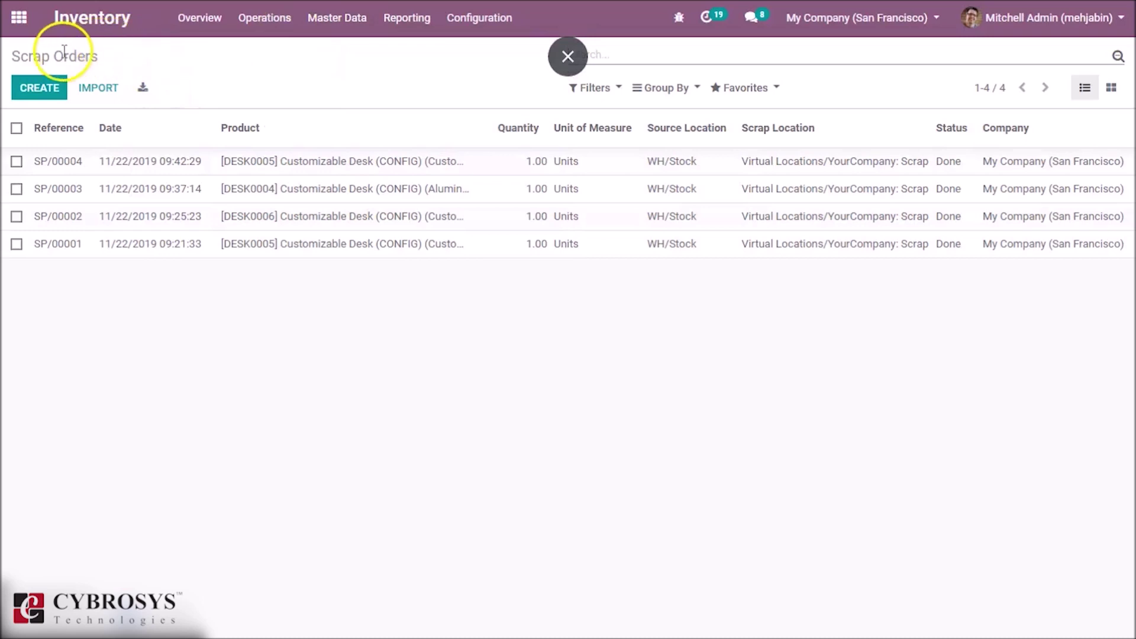
pyautogui.click(34, 88)
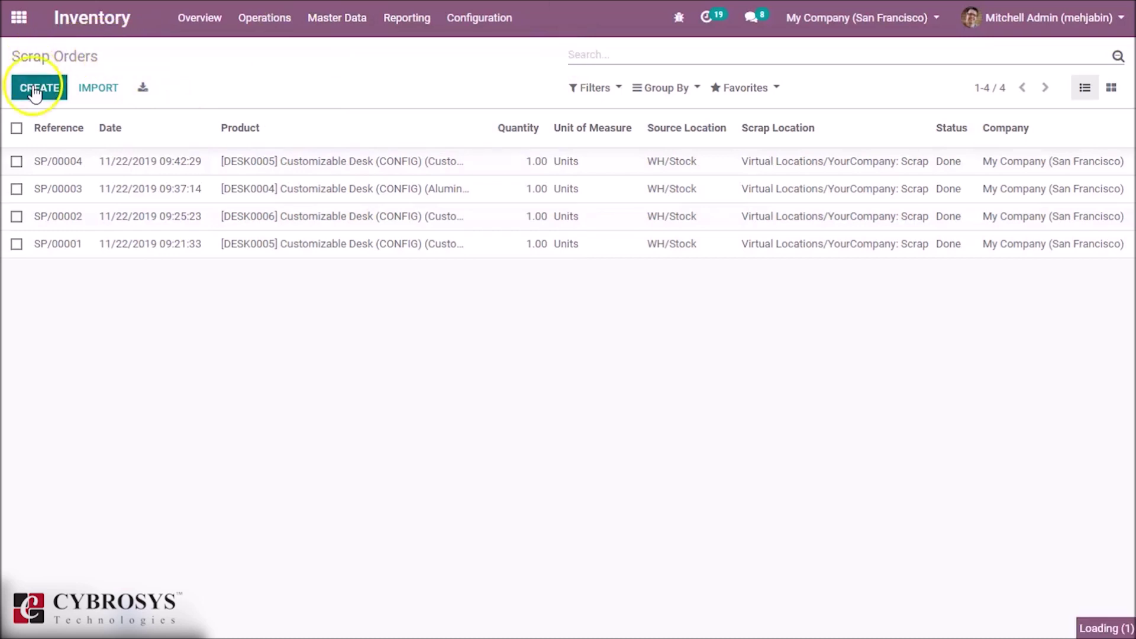
pyautogui.click(305, 239)
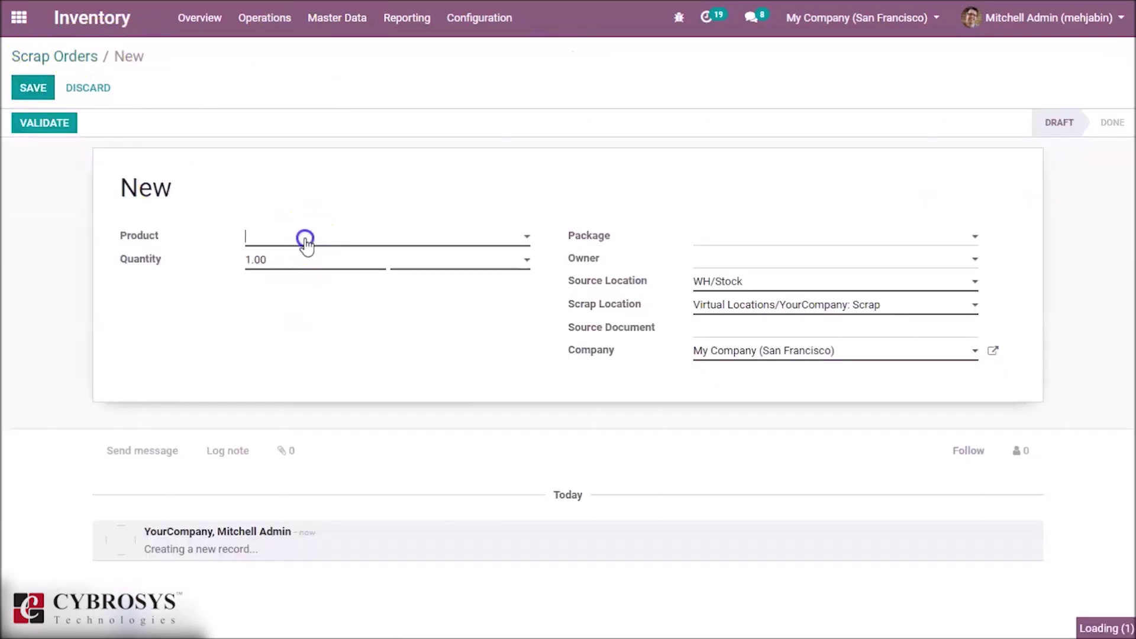
pyautogui.click(345, 331)
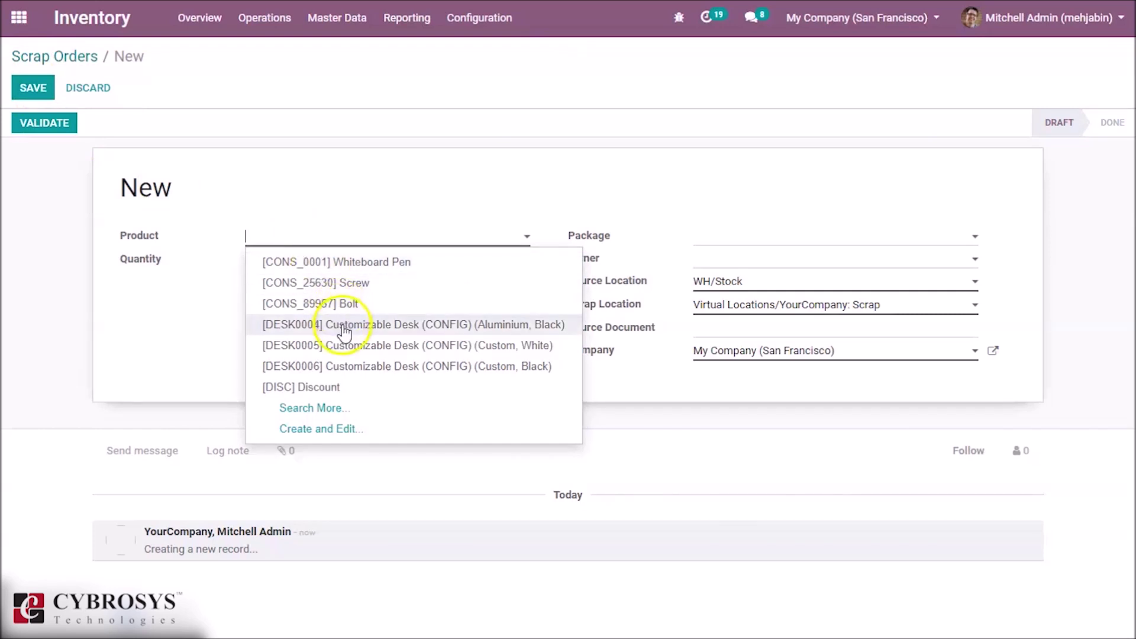
pyautogui.click(345, 329)
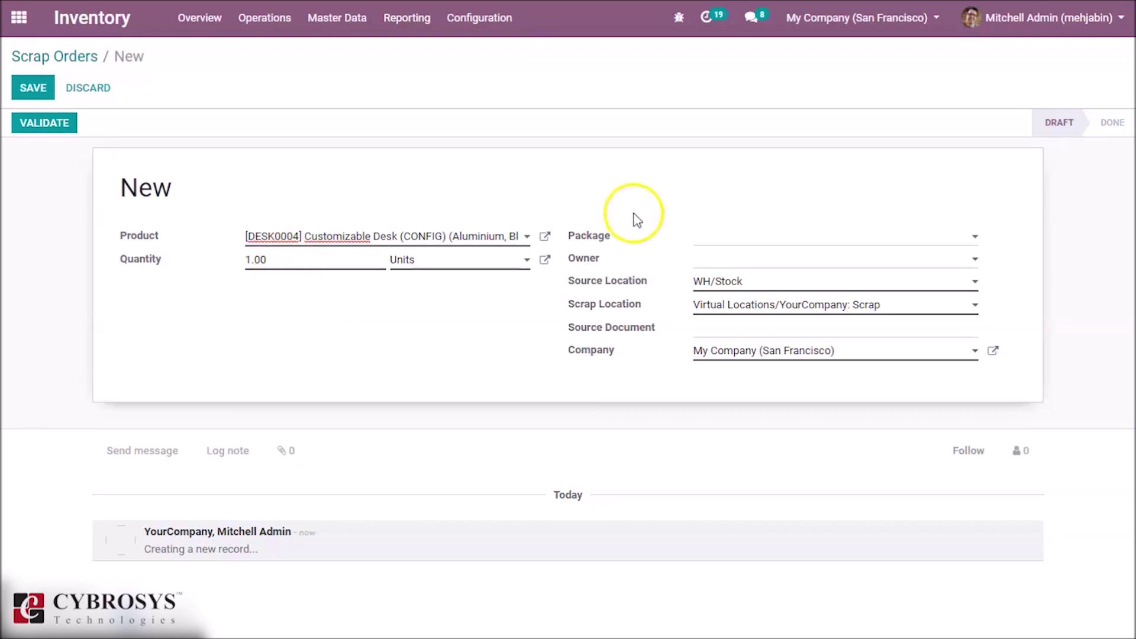
# Step: Assign package PACK0000001 to the scrap order, save it and validate it, confirming the operation despite insufficient quantity
pyautogui.click(711, 240)
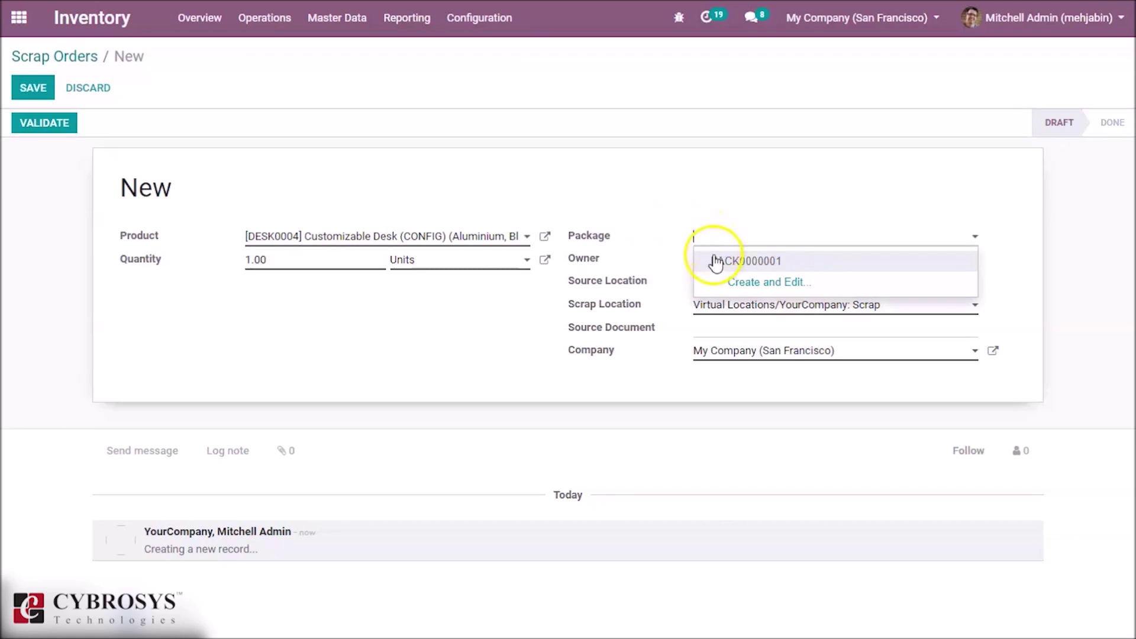
pyautogui.click(716, 261)
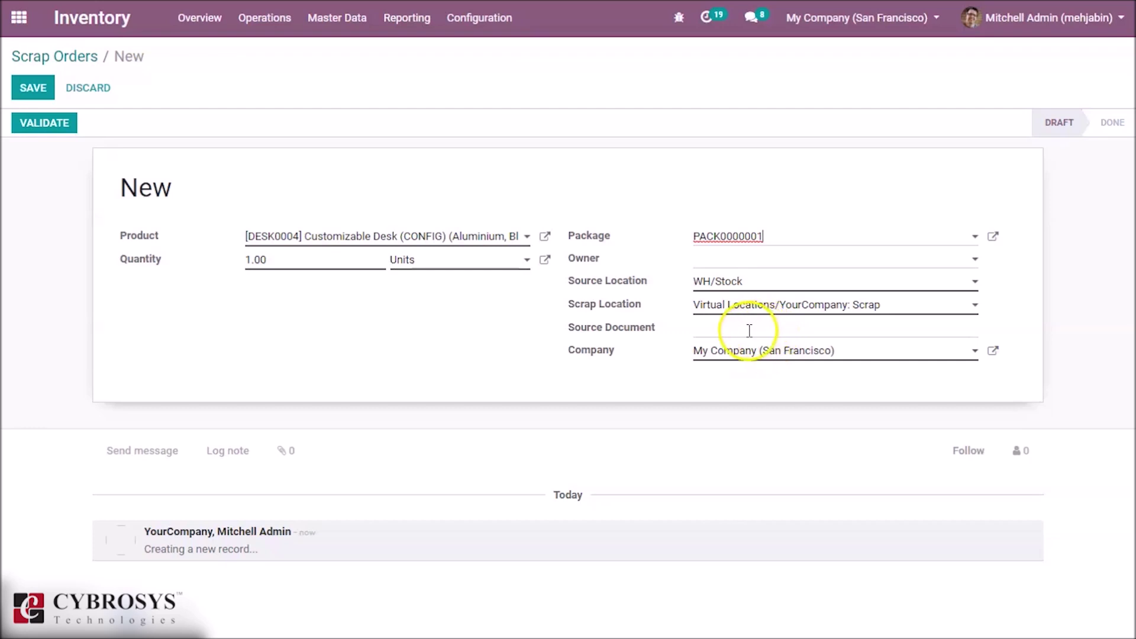
pyautogui.click(36, 88)
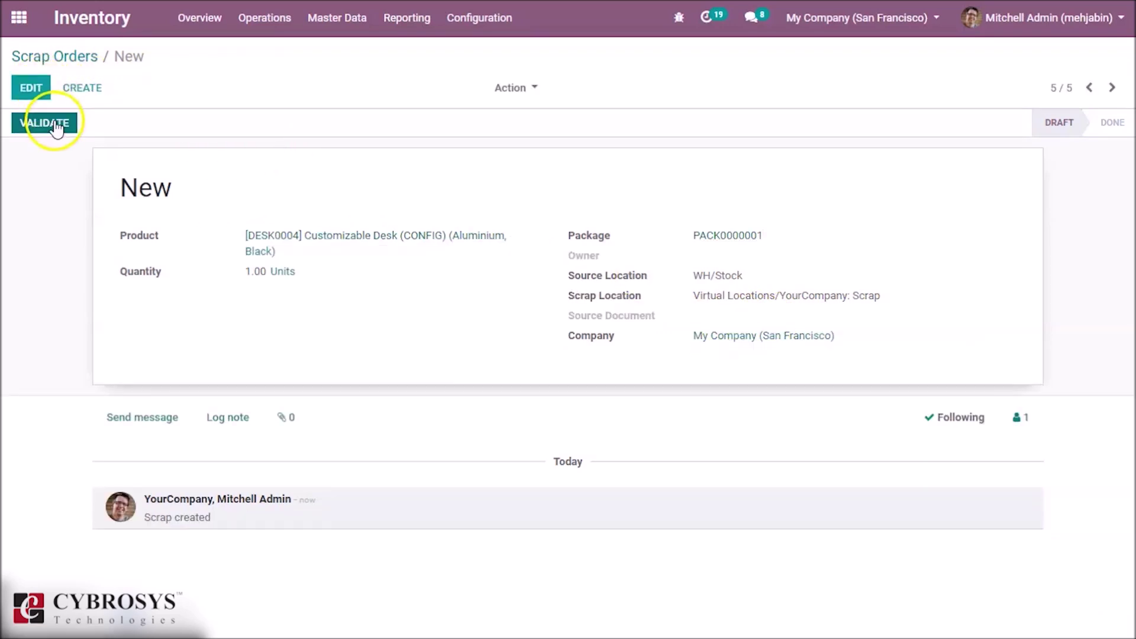
pyautogui.click(56, 124)
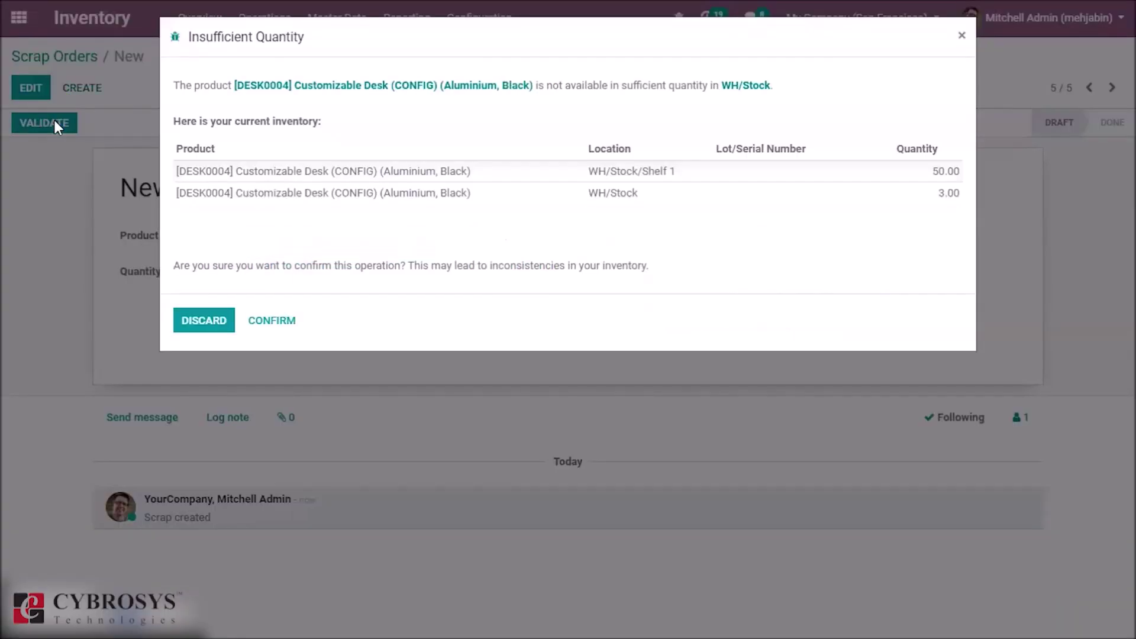
pyautogui.click(286, 321)
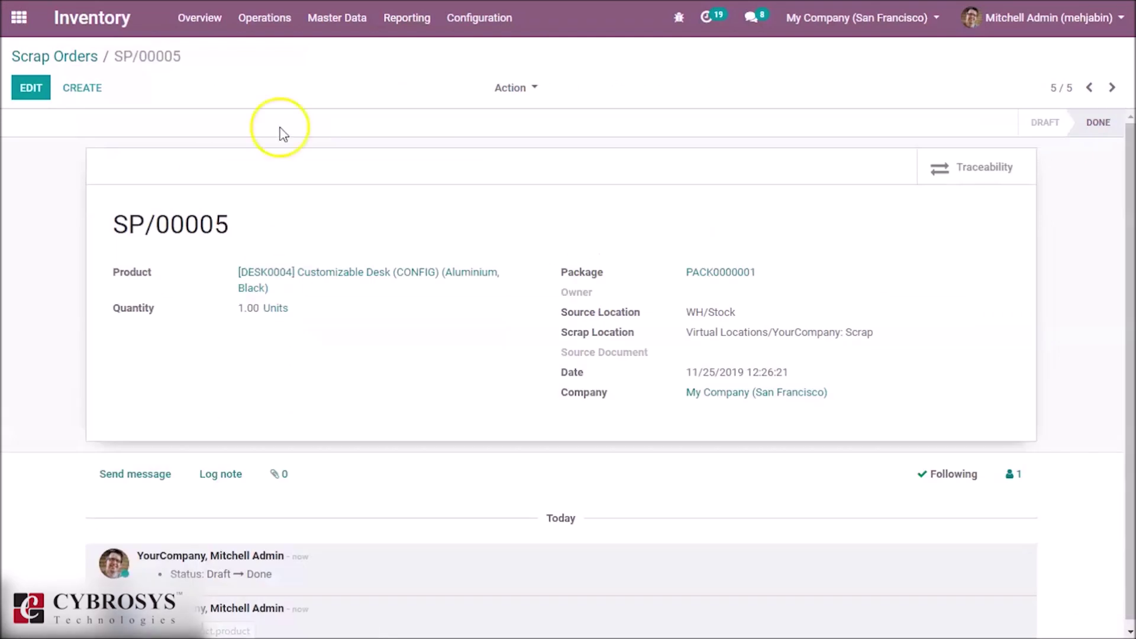
# Step: Open the landed costs list and bring up a blank landed cost form to view its fields
pyautogui.click(274, 15)
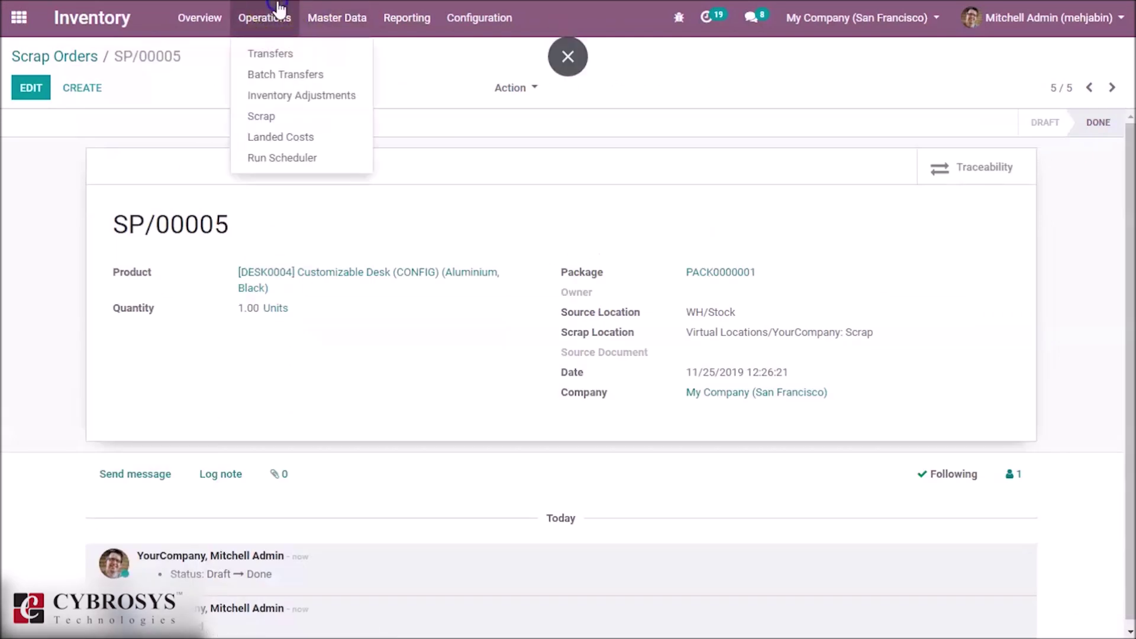
pyautogui.click(310, 136)
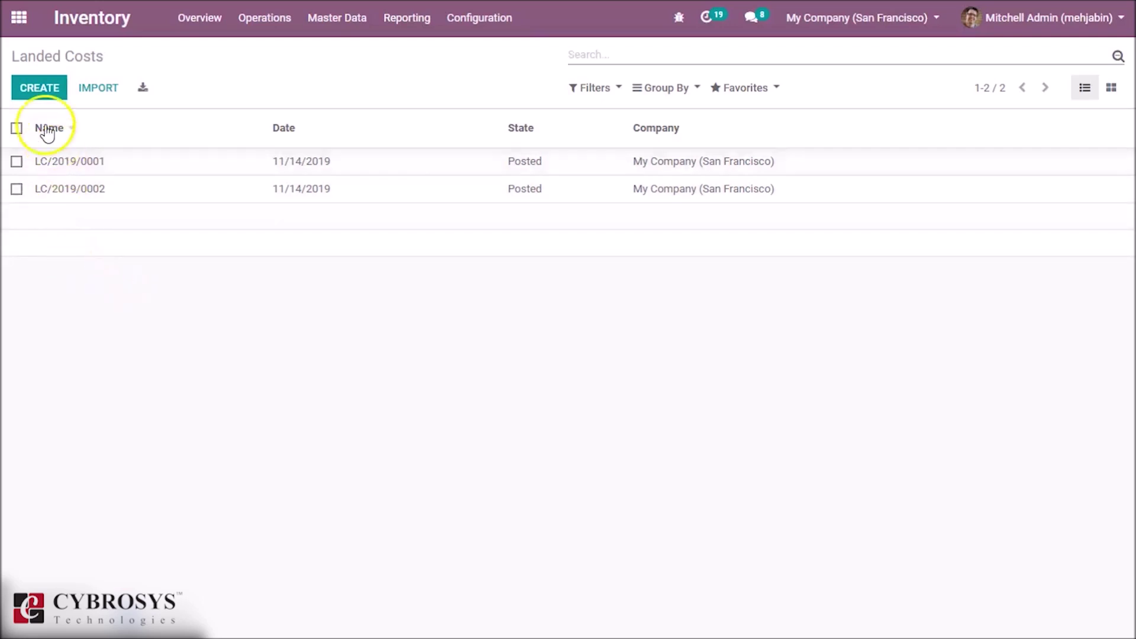
pyautogui.click(39, 92)
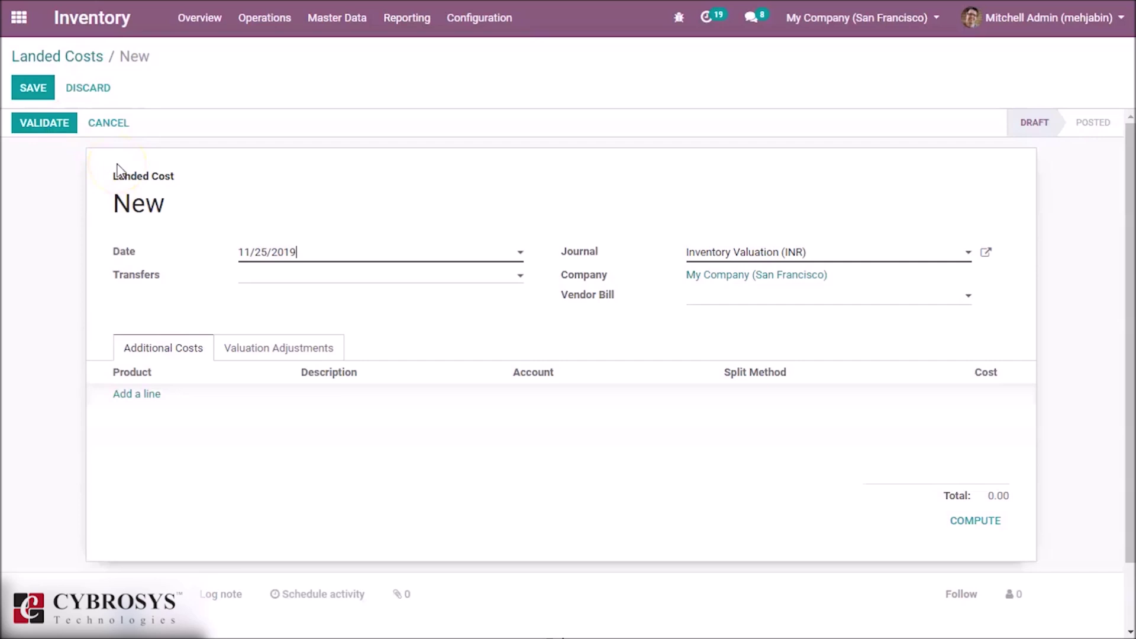
# Step: Bring up the Run Scheduler dialog to read its description, and dismiss it without running the scheduler
pyautogui.click(255, 19)
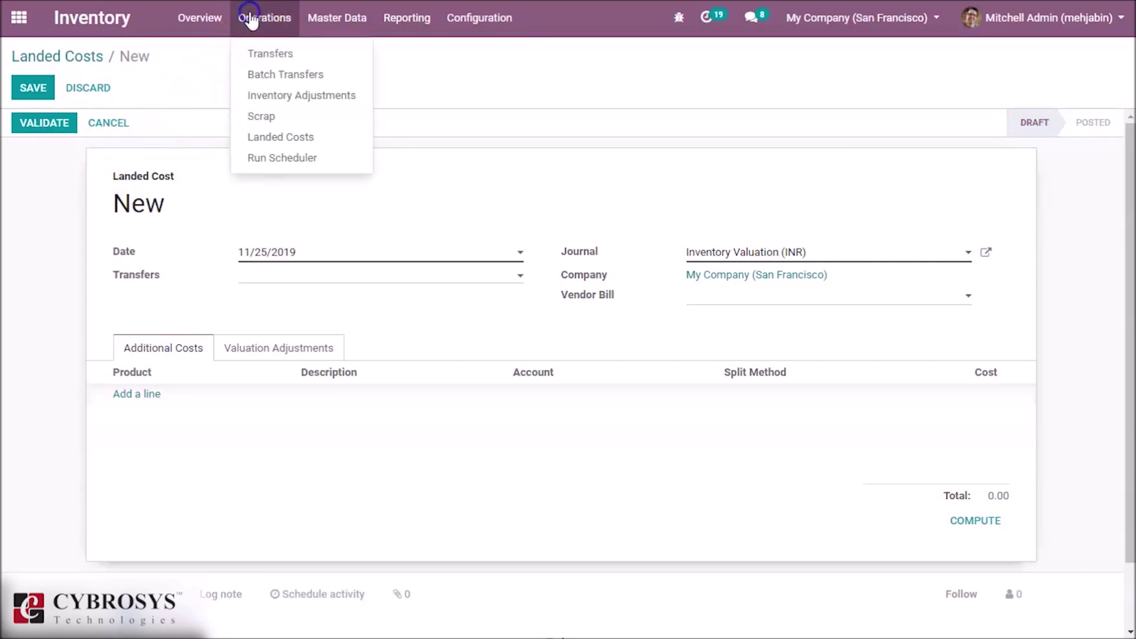
pyautogui.click(274, 158)
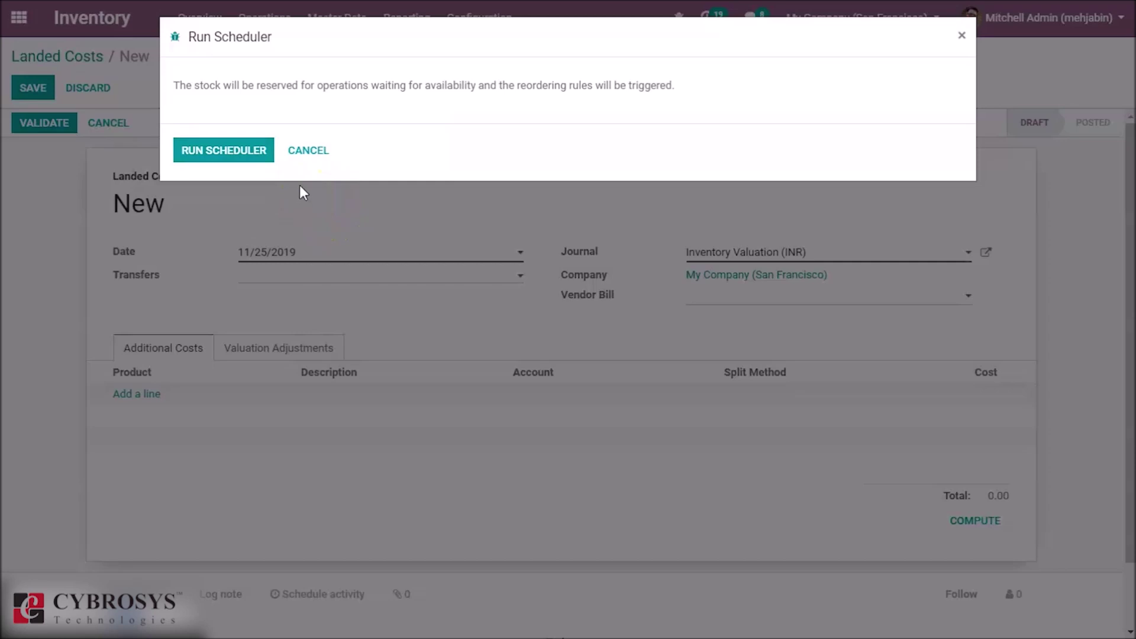
pyautogui.click(307, 151)
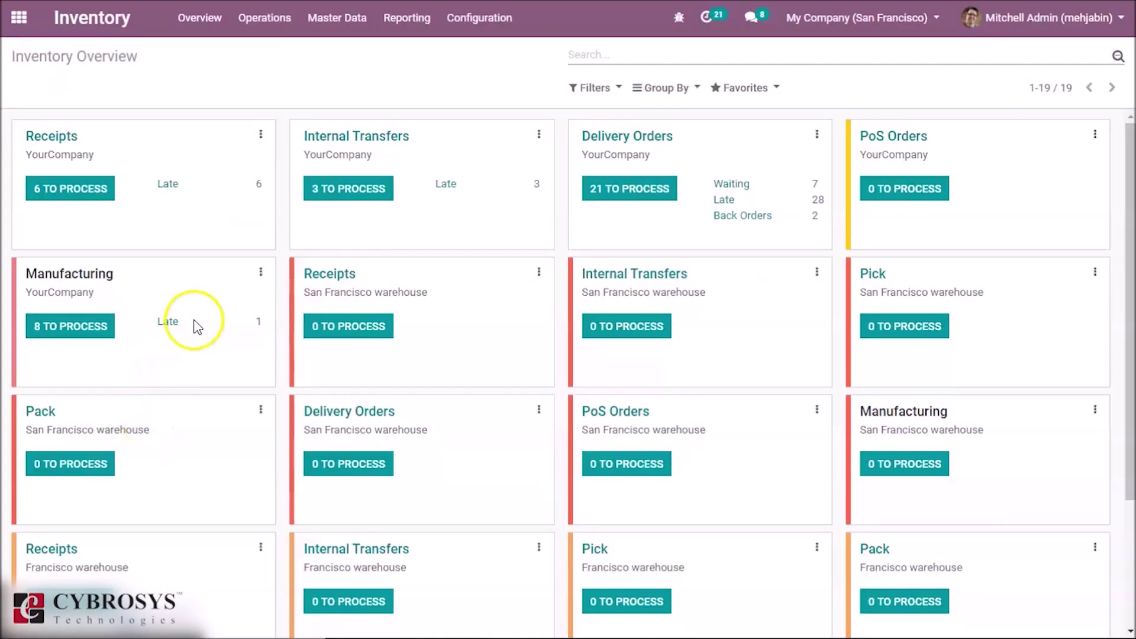
# Step: View the reordering rules and a blank reordering rule form, and return to the rules list
pyautogui.click(339, 19)
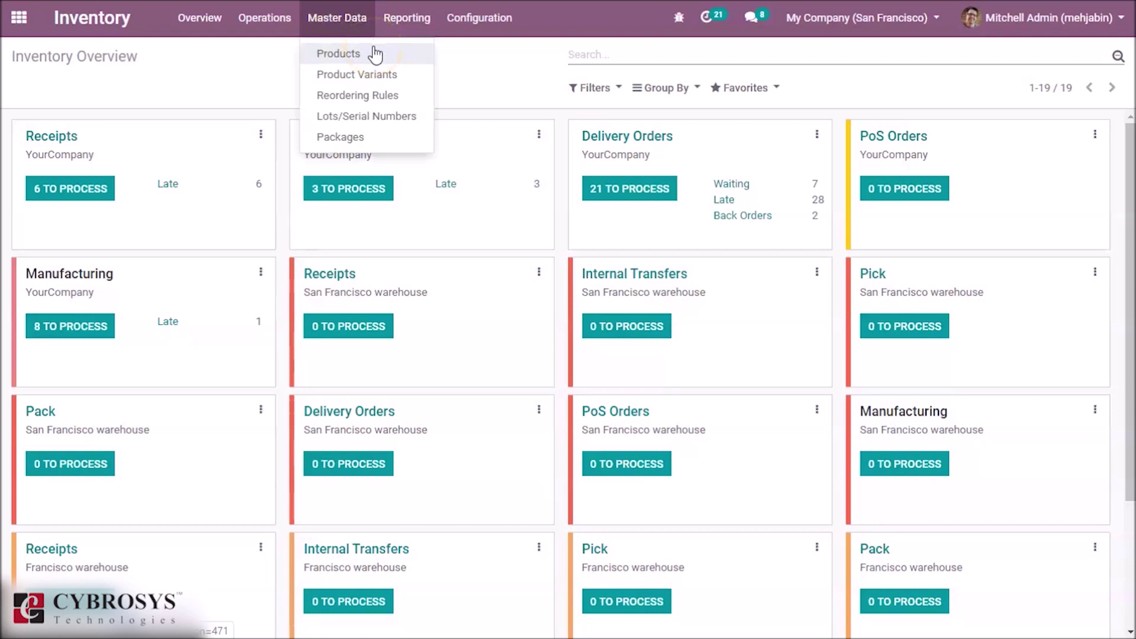
pyautogui.click(392, 77)
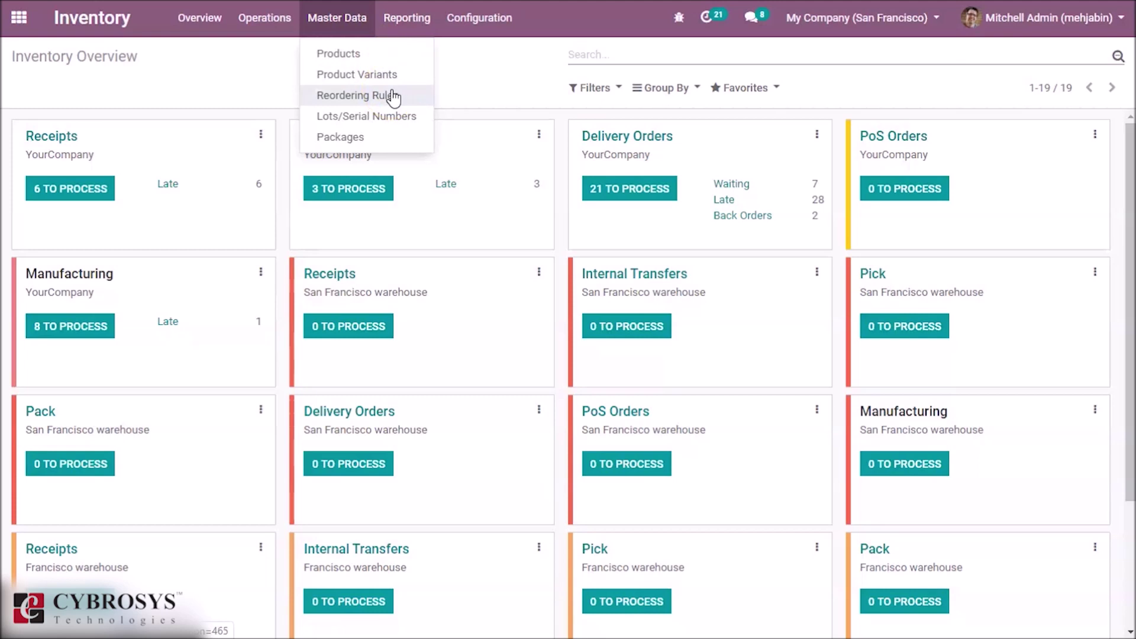
pyautogui.click(393, 97)
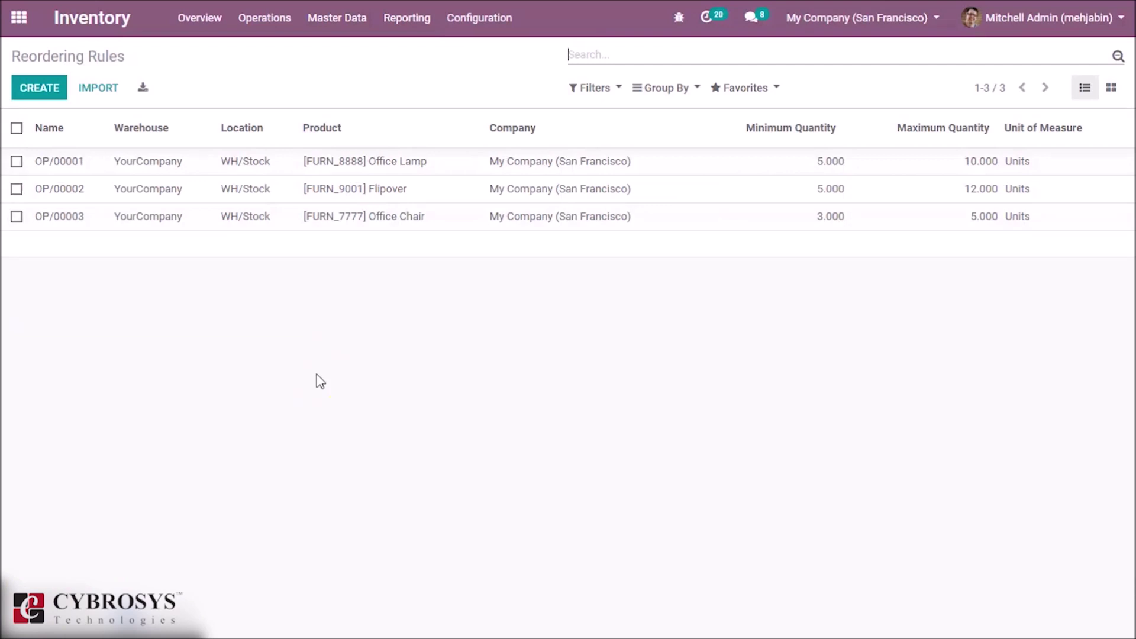
pyautogui.click(53, 89)
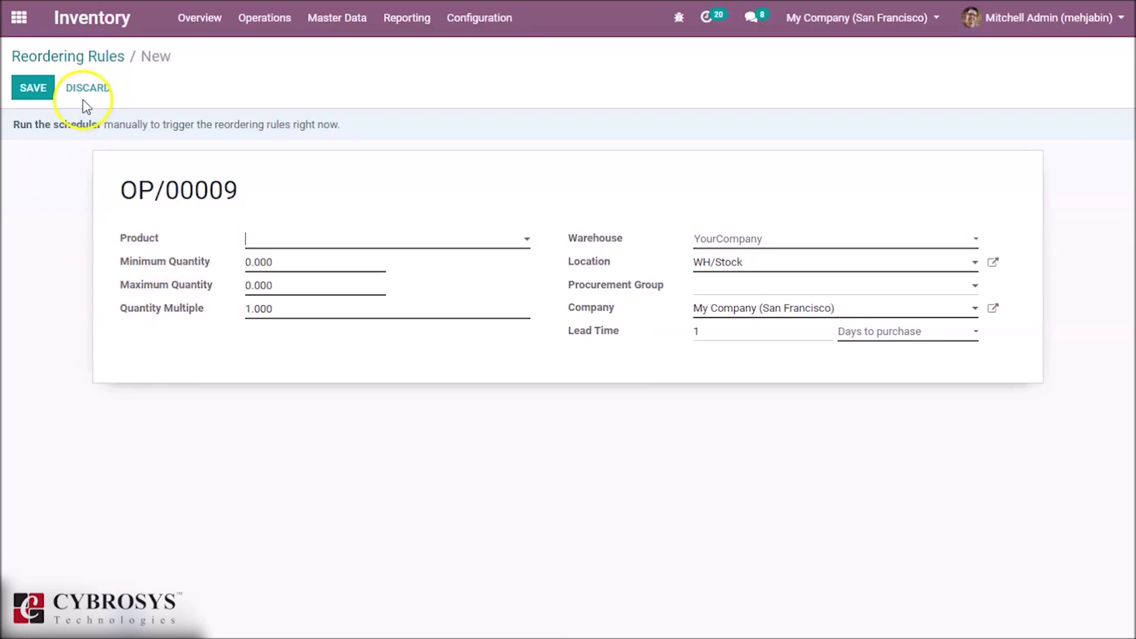
pyautogui.click(83, 59)
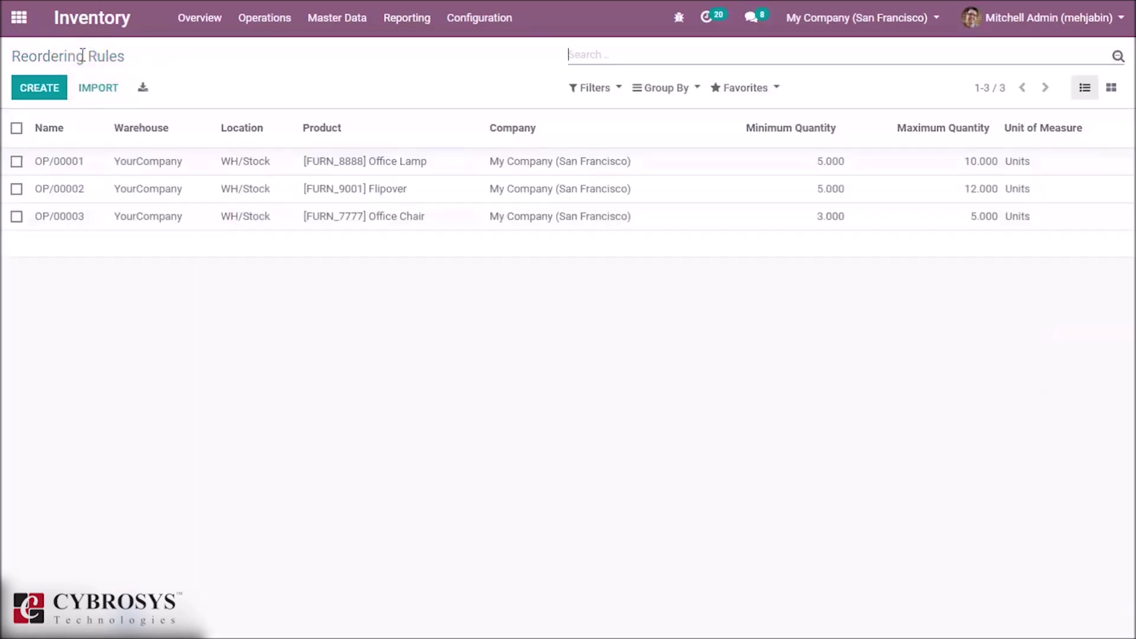
# Step: Open the list of lots and serial numbers grouped by product
pyautogui.click(327, 18)
pyautogui.click(360, 120)
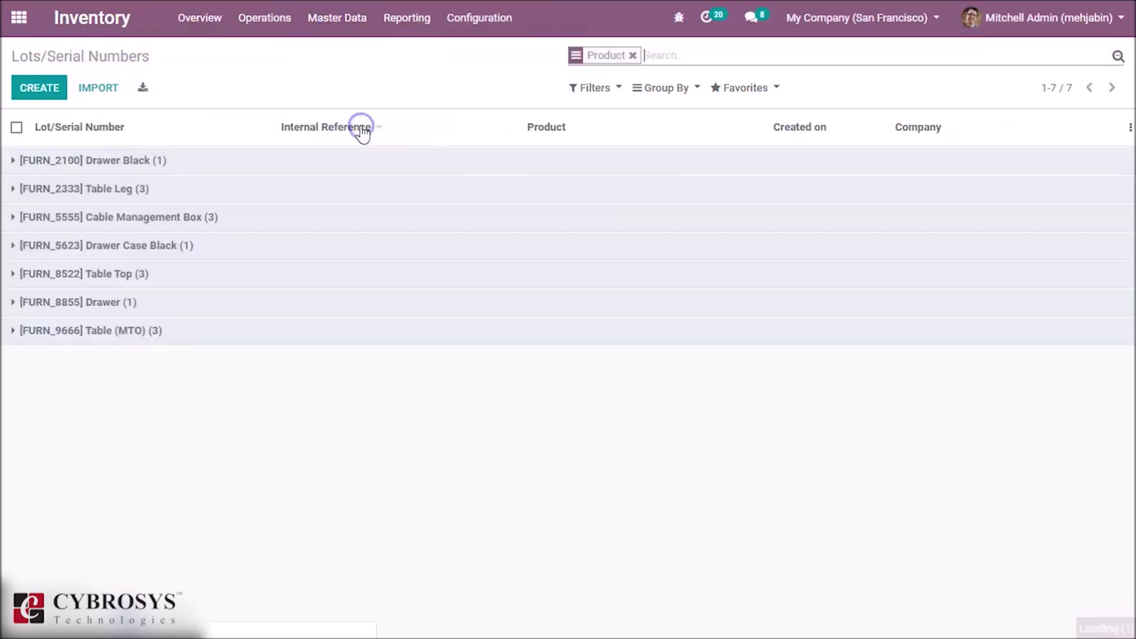
pyautogui.click(266, 76)
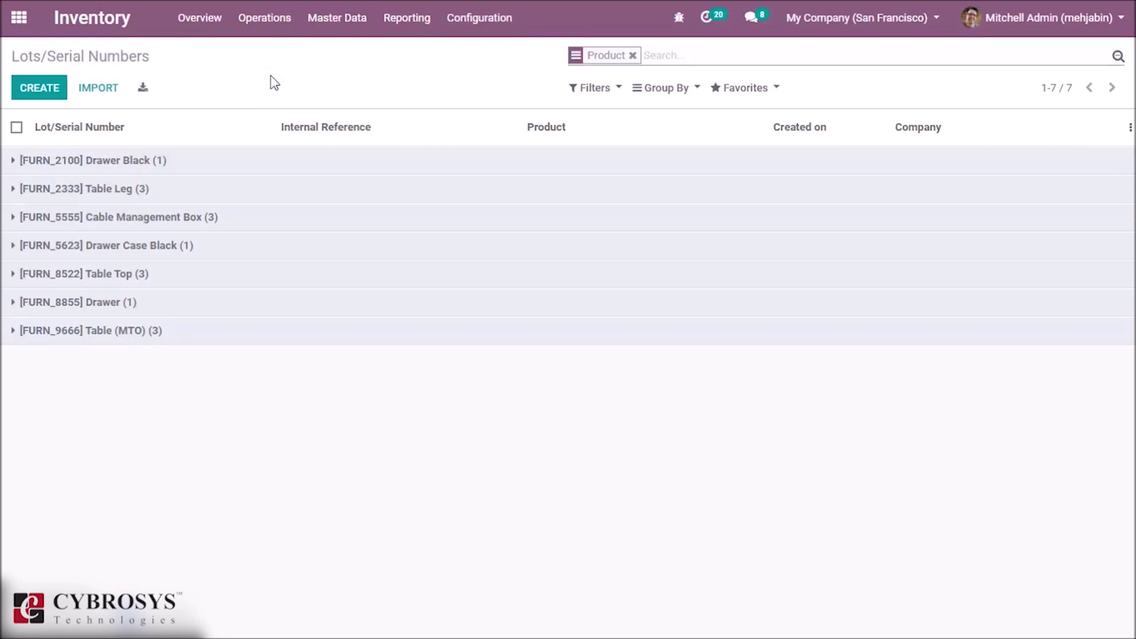
pyautogui.click(298, 66)
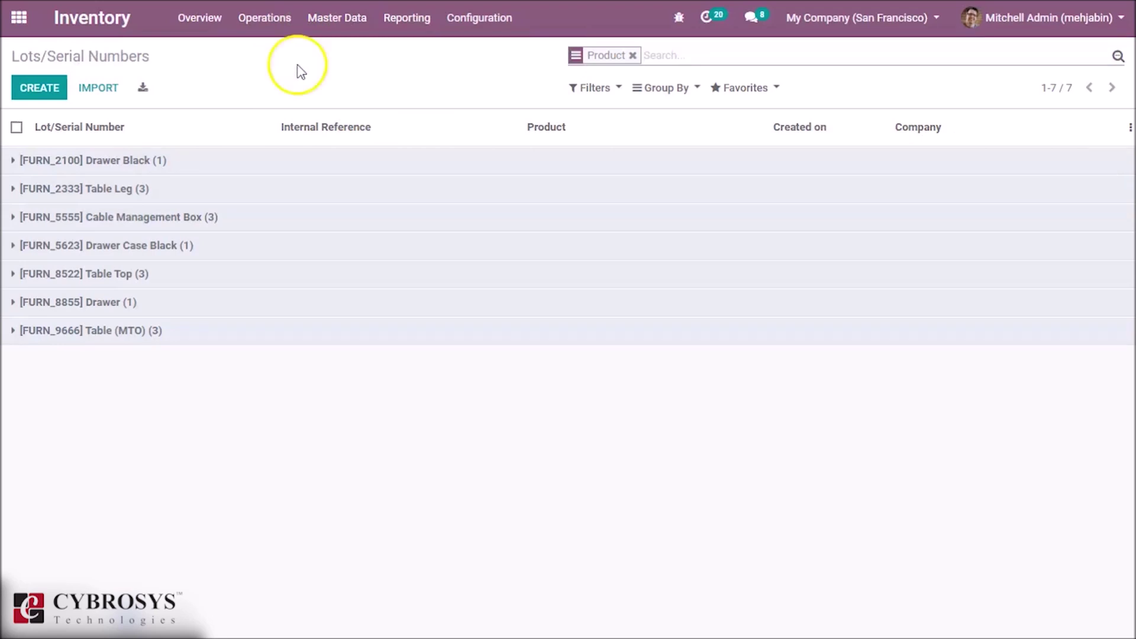
# Step: View the packages and a blank package form with its package type choices, and return to the packages without saving
pyautogui.click(341, 21)
pyautogui.click(337, 136)
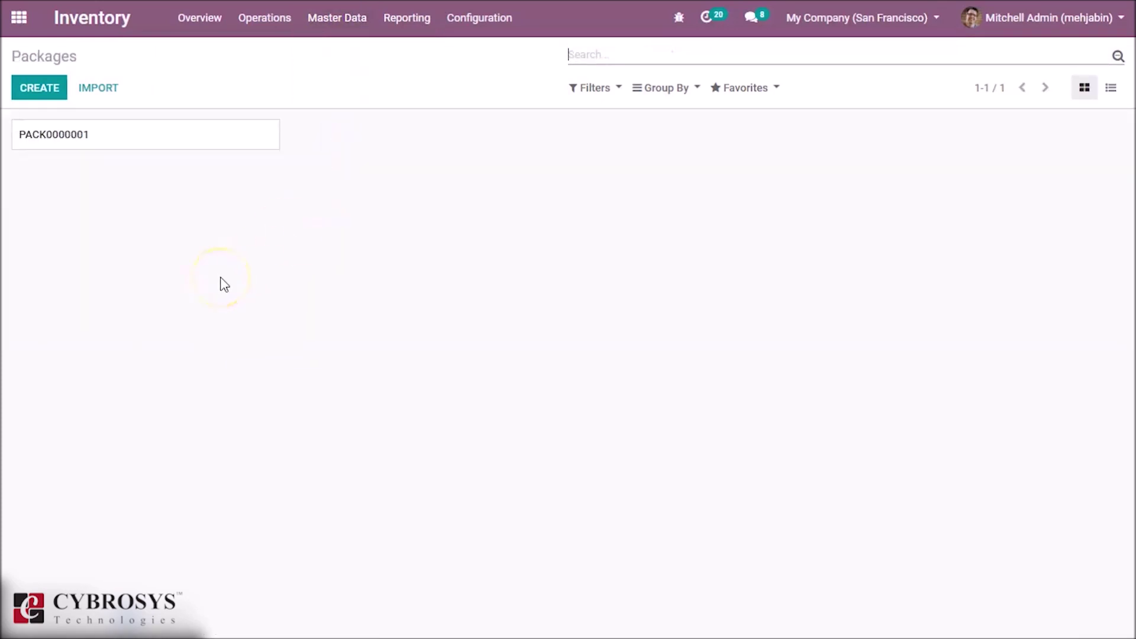
pyautogui.click(37, 90)
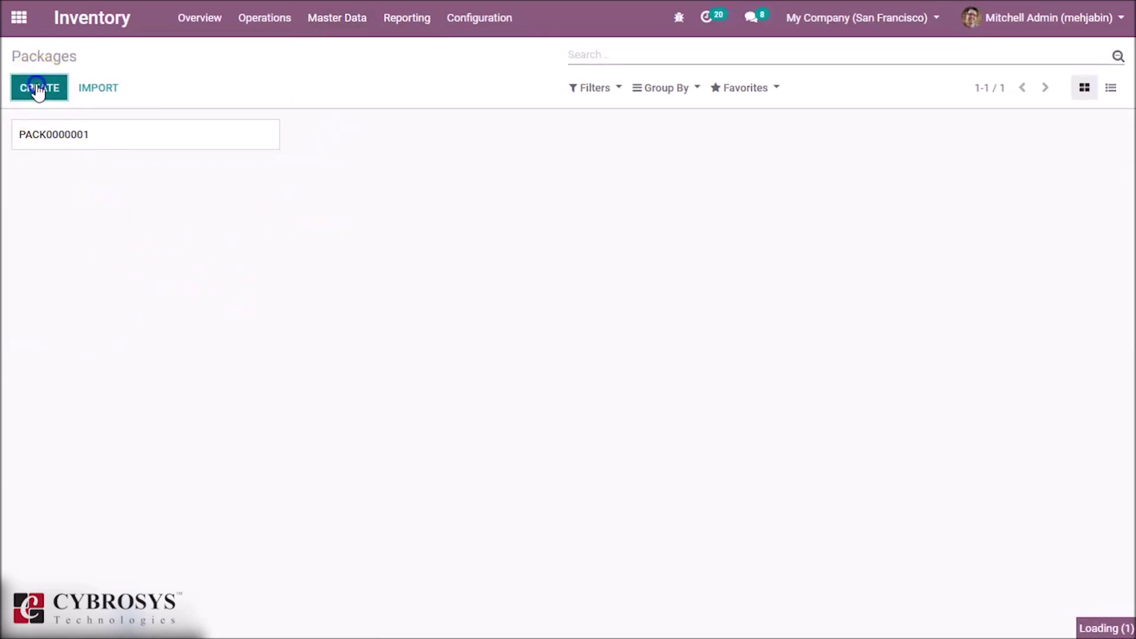
pyautogui.click(414, 222)
pyautogui.click(407, 300)
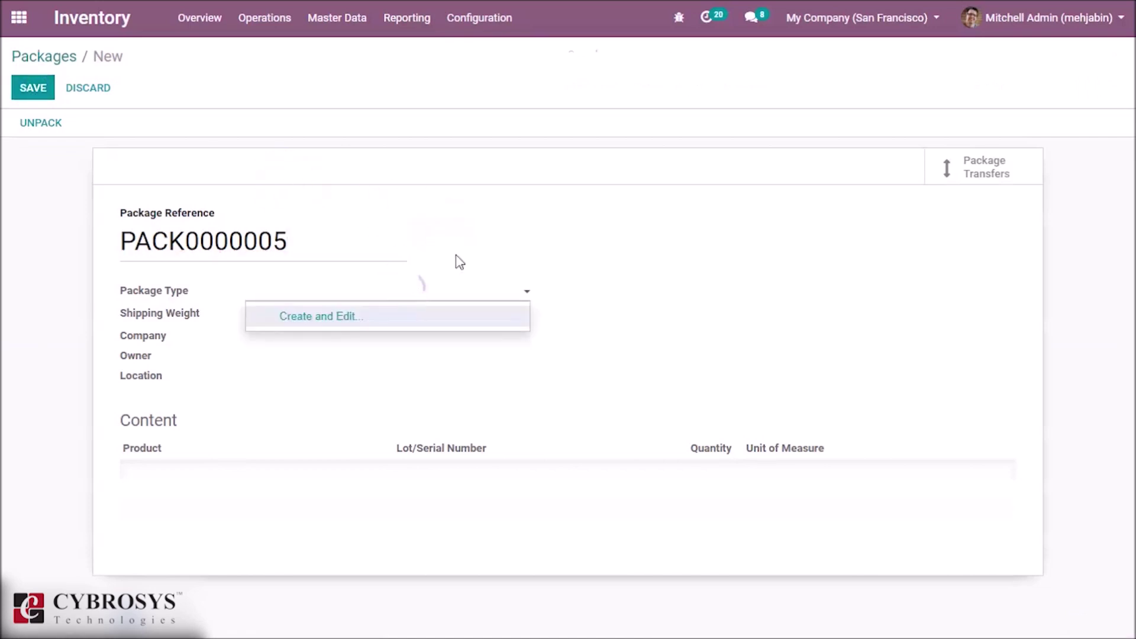
pyautogui.click(481, 241)
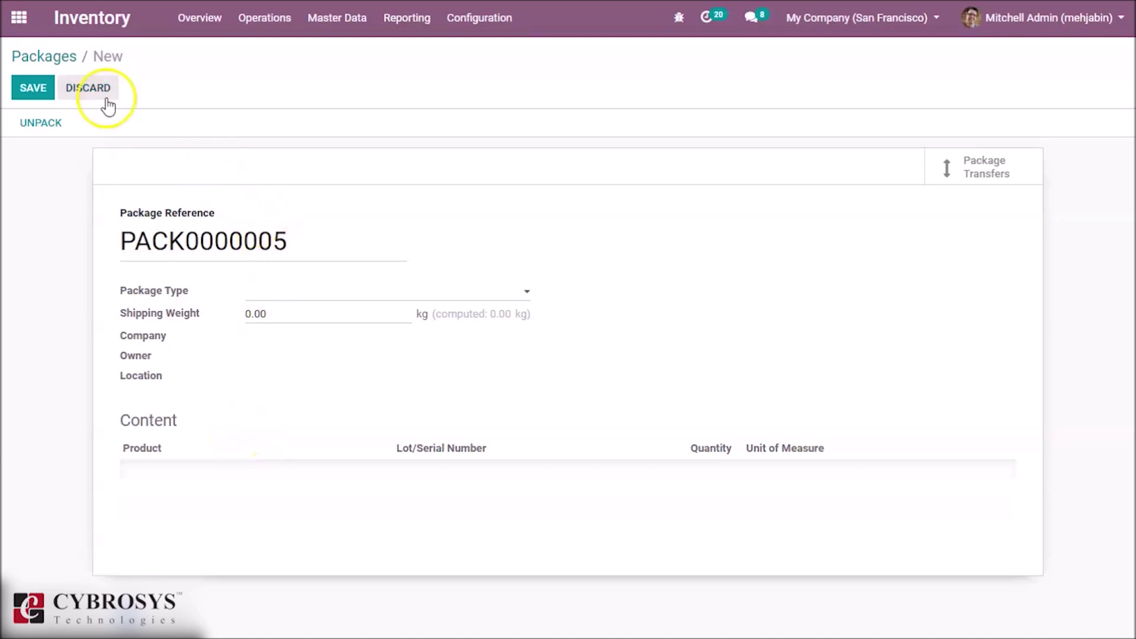
pyautogui.click(58, 60)
# Step: Return to the inventory overview, and open the Warehouse Analysis report to examine its graph and key figures
pyautogui.click(89, 17)
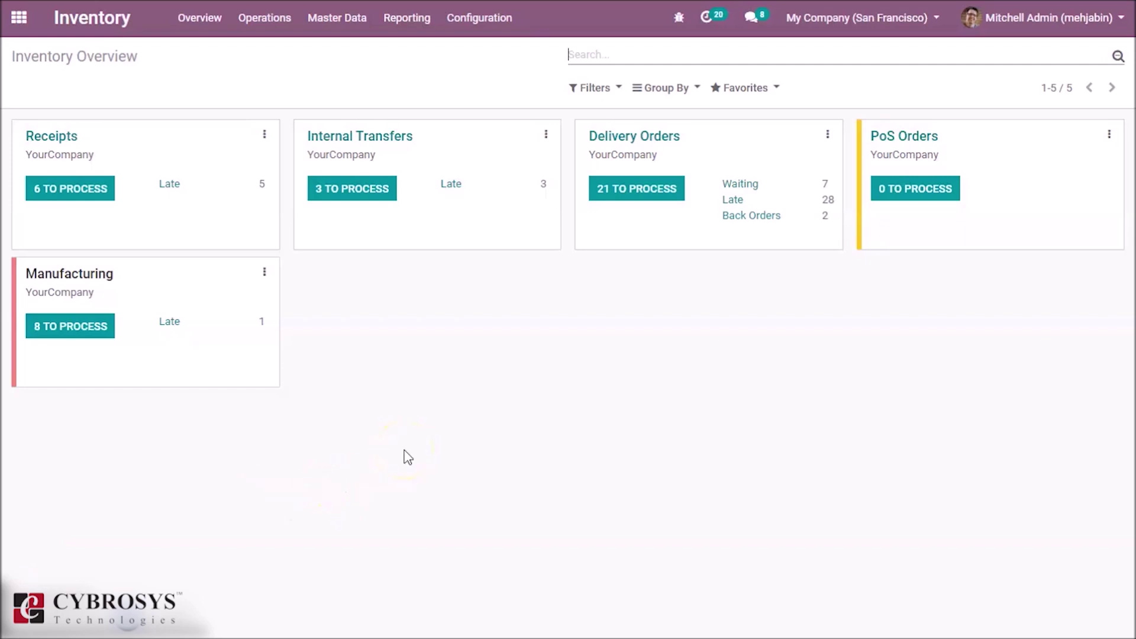
pyautogui.click(407, 19)
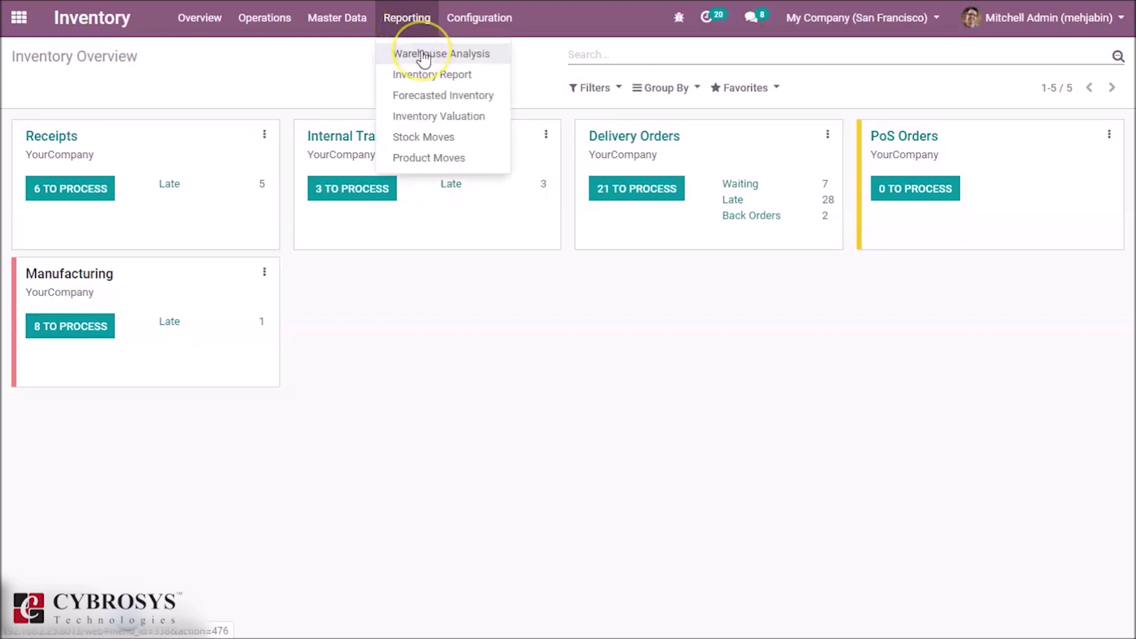
pyautogui.click(424, 54)
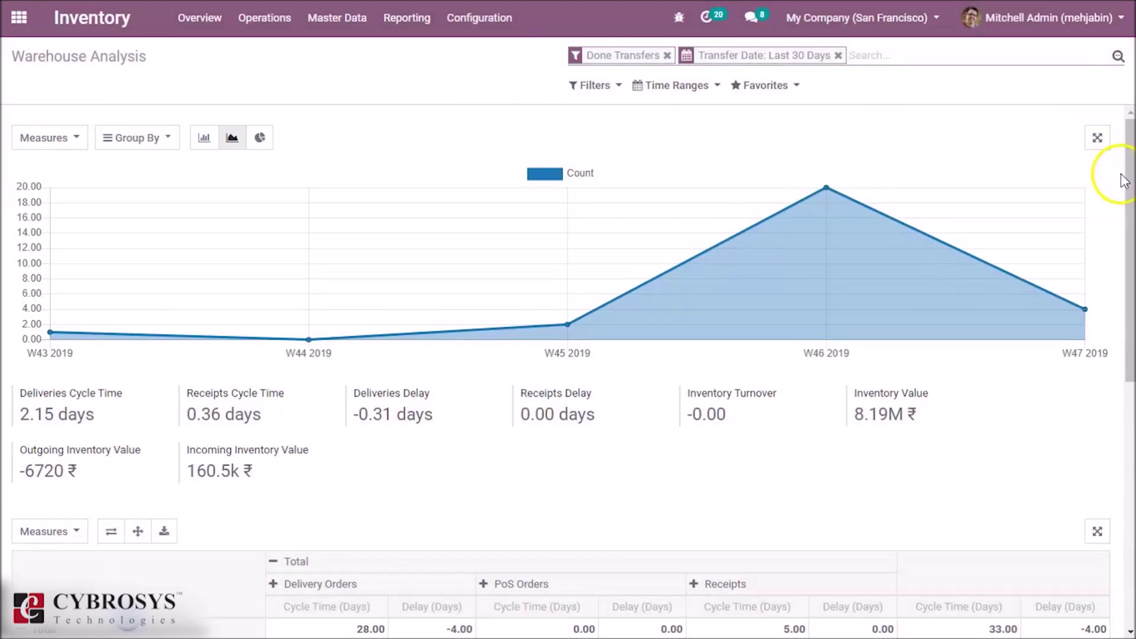
pyautogui.moveTo(1130, 188); pyautogui.dragTo(1130, 155)
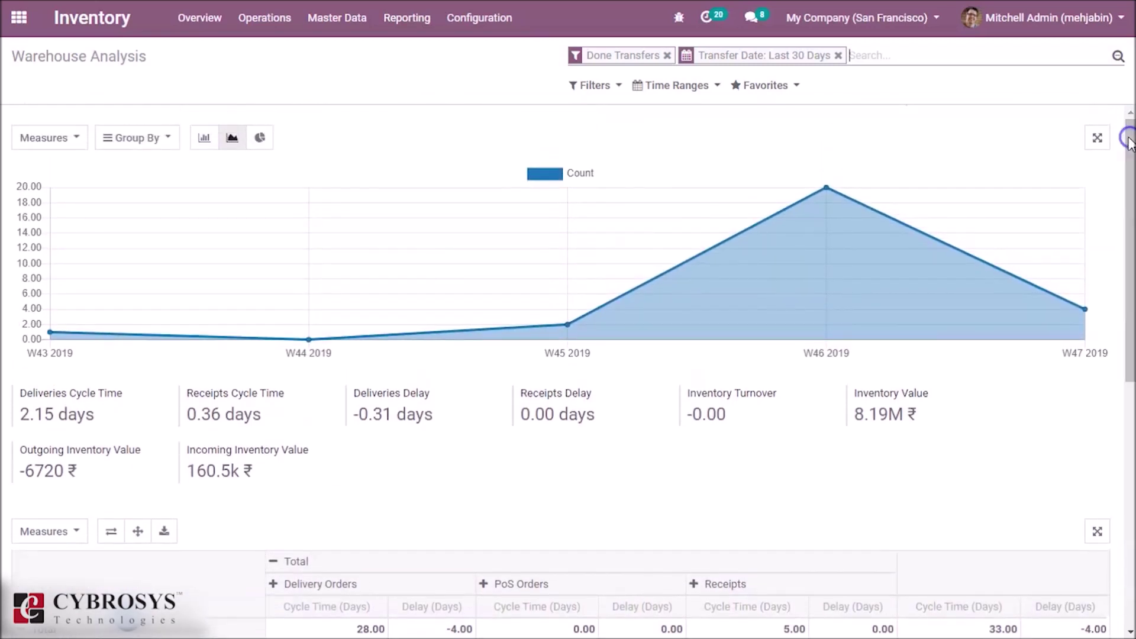
# Step: View the Inventory Report, and bring up its Inventory at Date dialog and cancel it
pyautogui.click(407, 40)
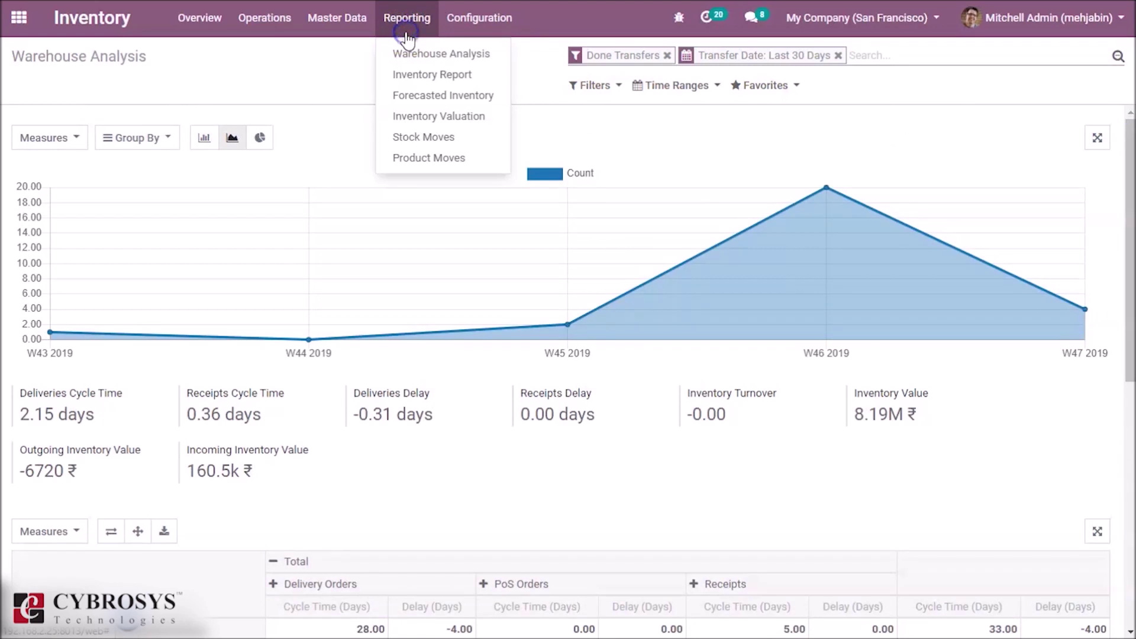
pyautogui.click(421, 76)
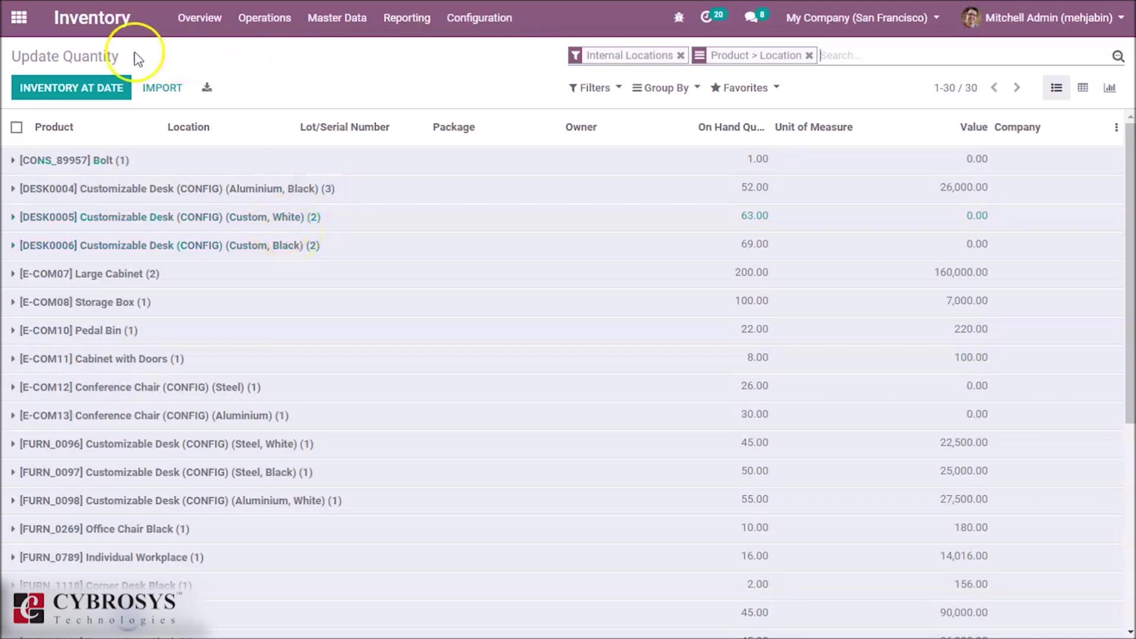
pyautogui.click(71, 95)
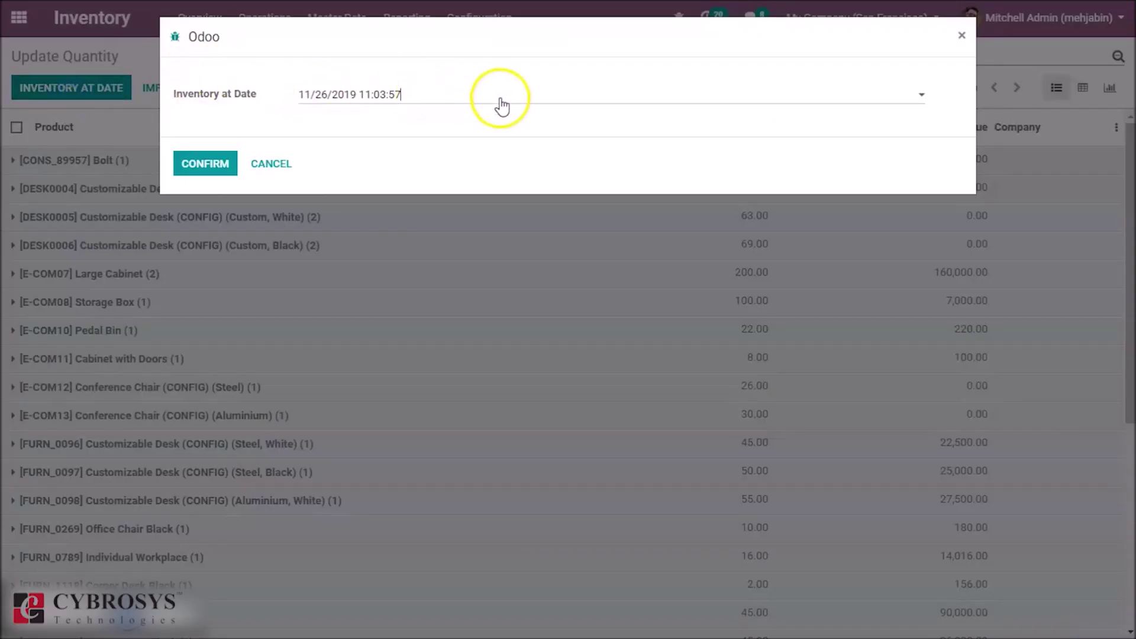
pyautogui.click(276, 167)
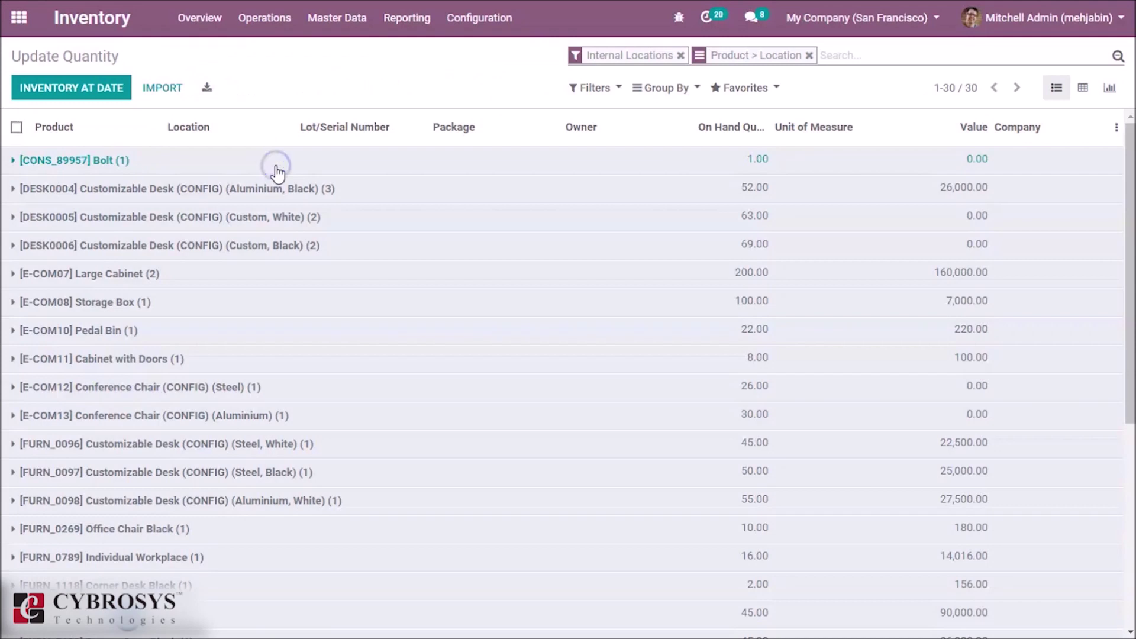
# Step: View the Forecasted Inventory report, and open the Inventory Valuation report
pyautogui.click(407, 17)
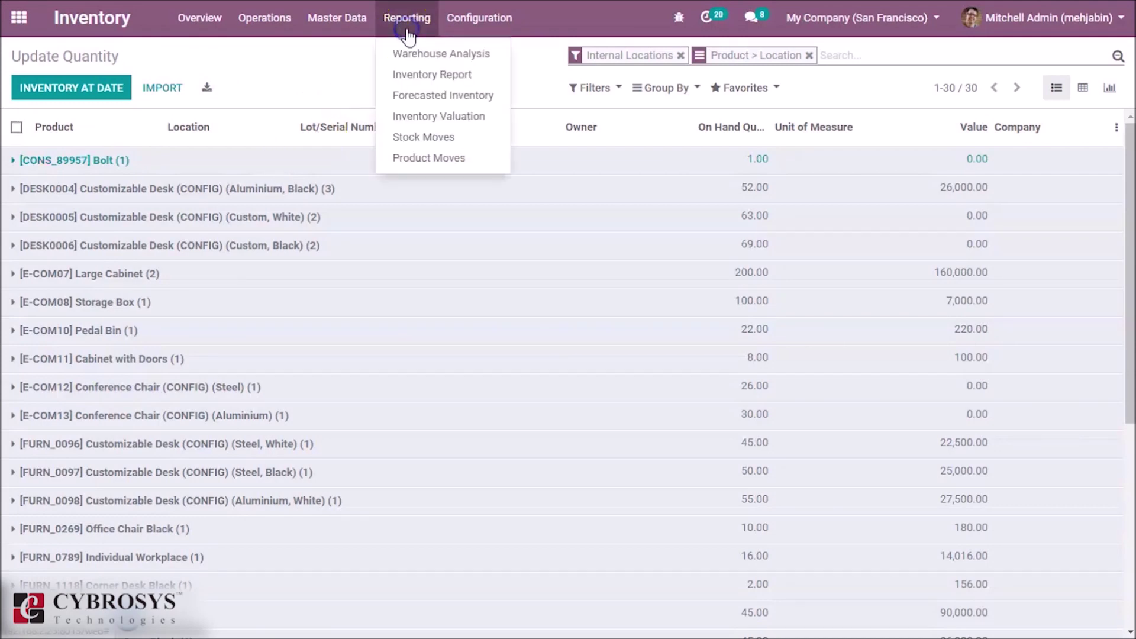
pyautogui.click(432, 100)
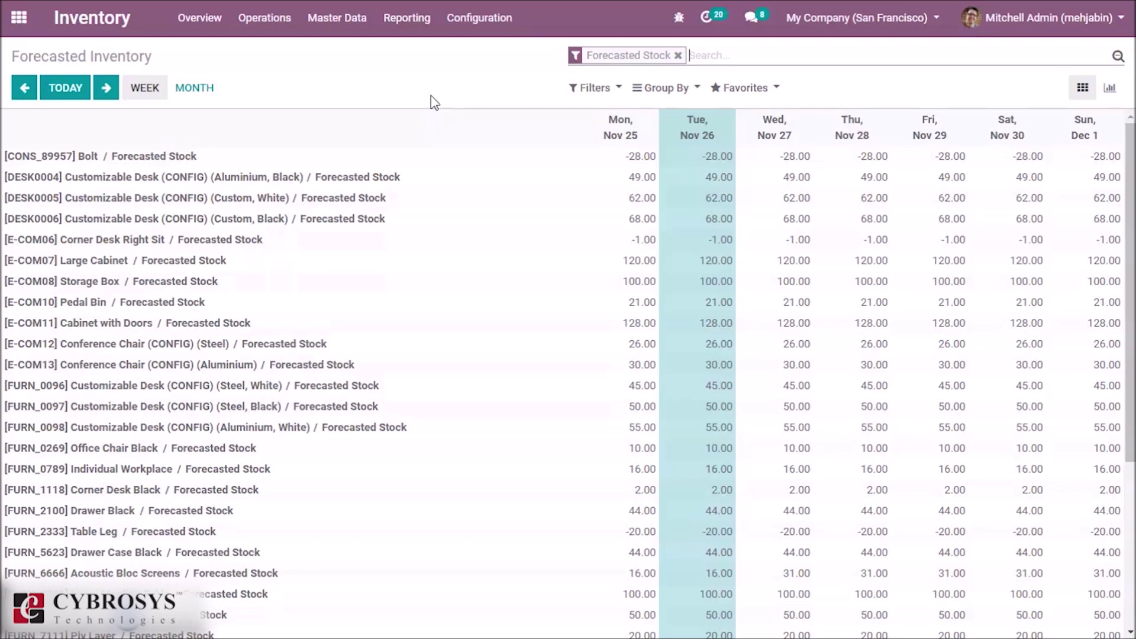
pyautogui.click(418, 37)
pyautogui.click(413, 117)
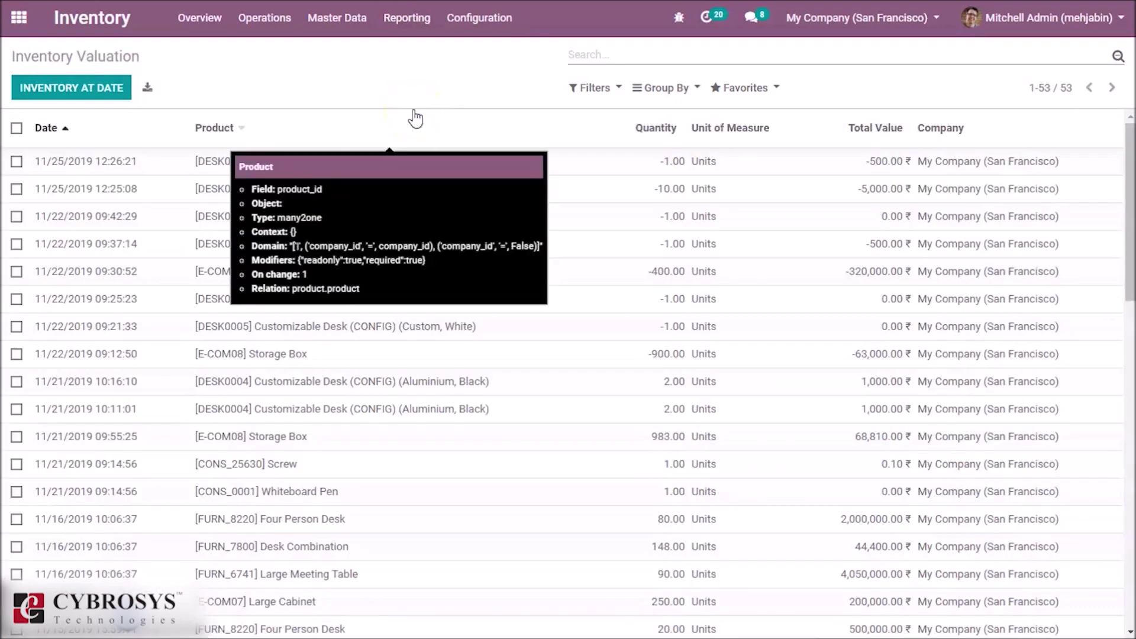
# Step: Bring up the Inventory at Date dialog of the valuation report, and close it without confirming a date
pyautogui.click(418, 81)
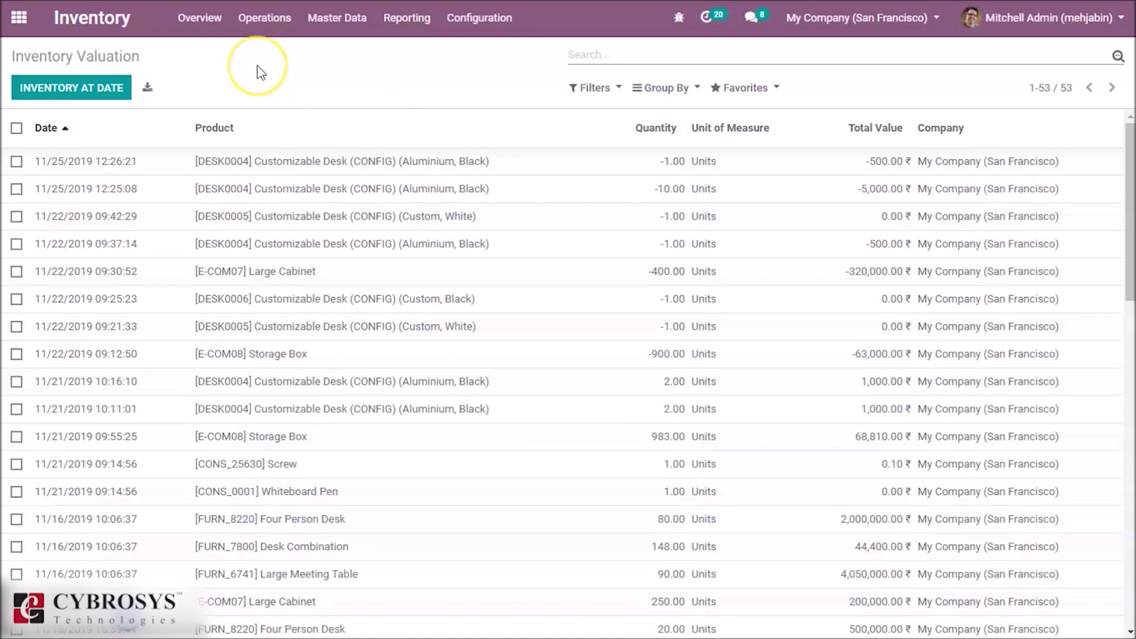
pyautogui.click(98, 86)
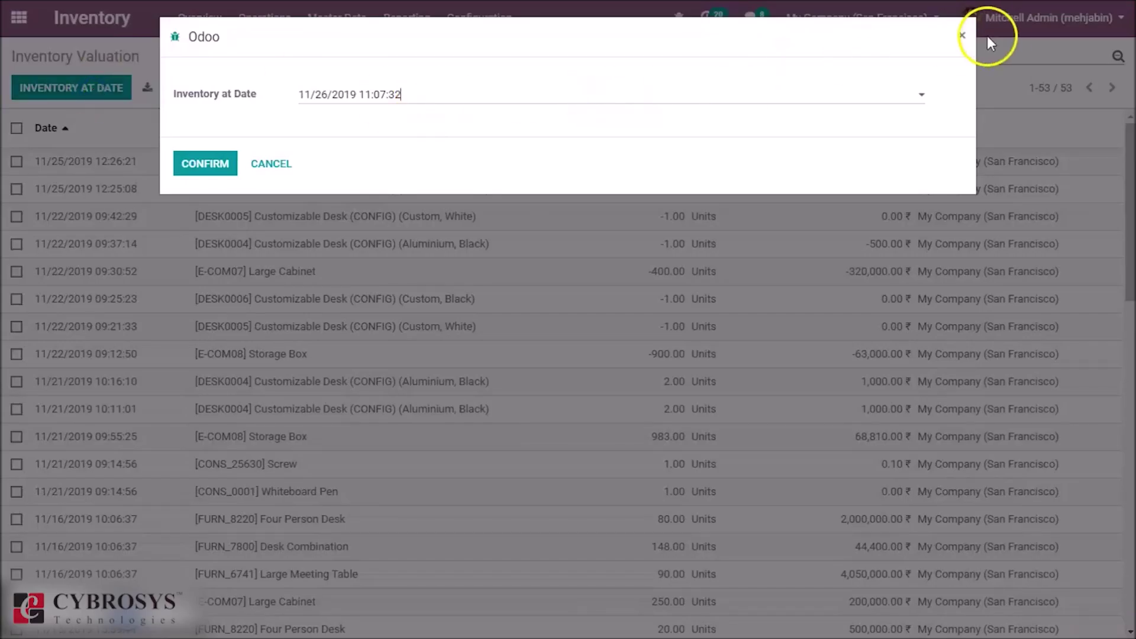
pyautogui.click(961, 35)
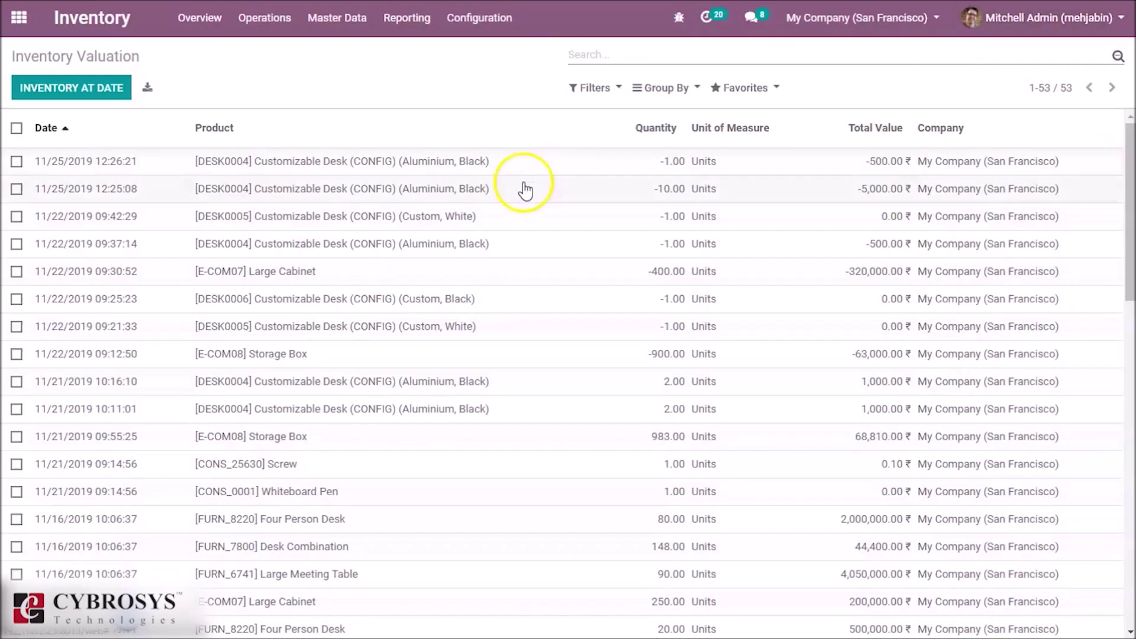
# Step: View the Stock Moves report grouped by source location, and open the Product Moves report
pyautogui.click(408, 21)
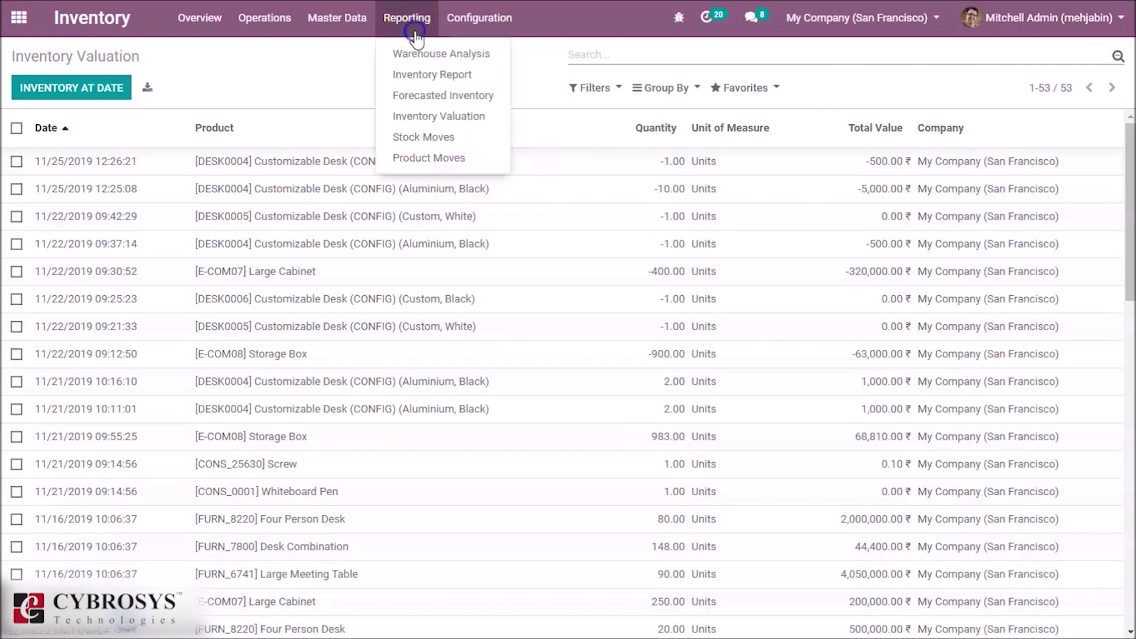
pyautogui.click(441, 141)
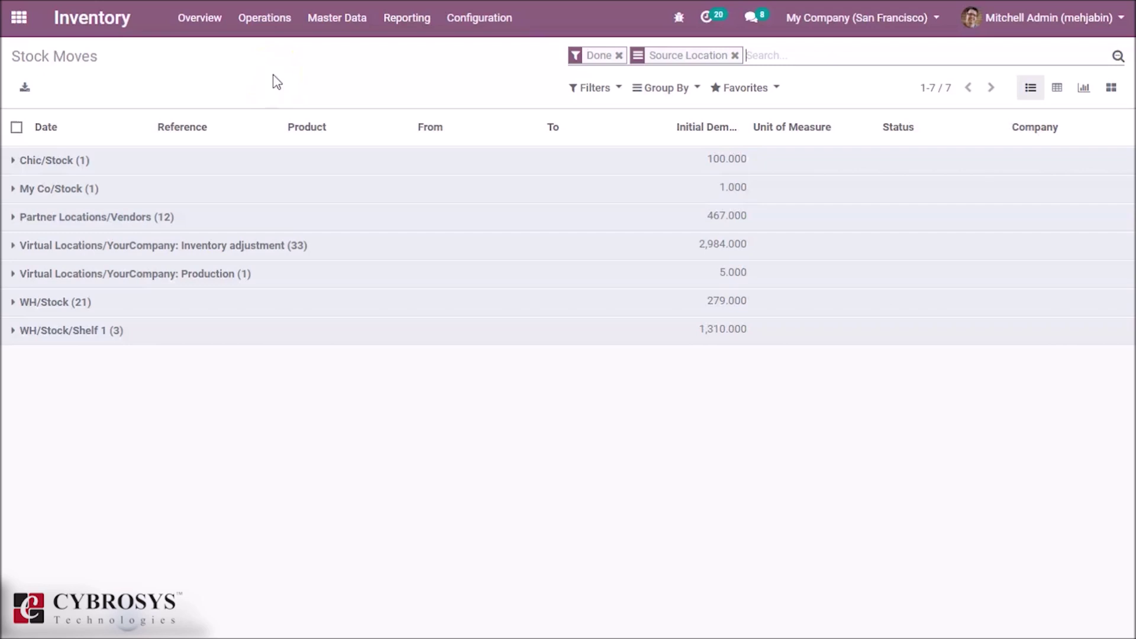
pyautogui.click(403, 33)
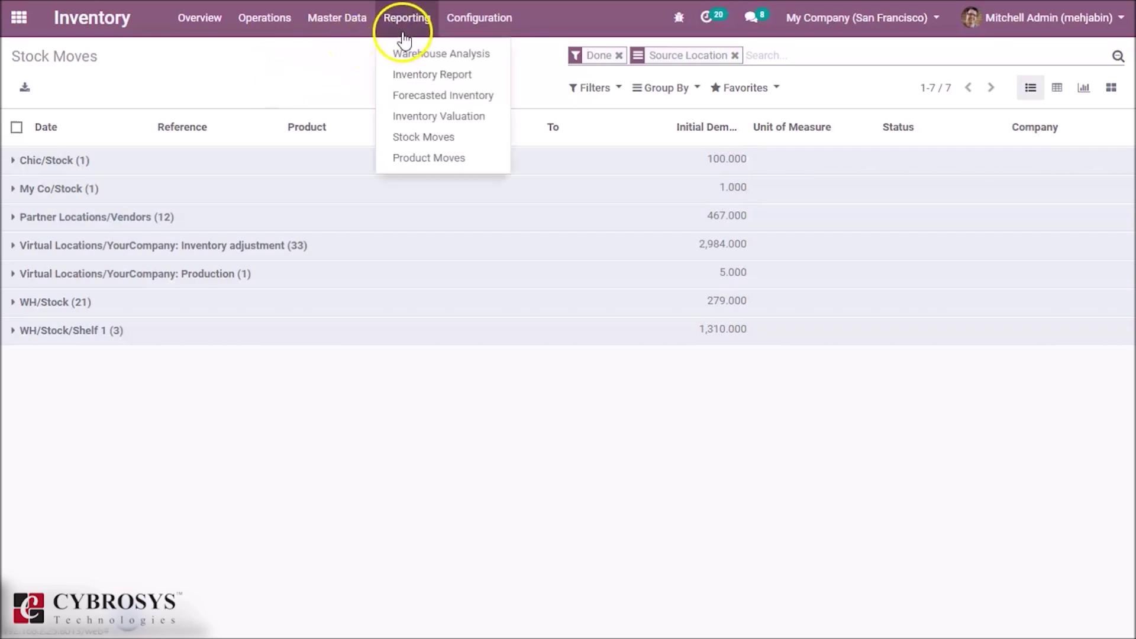
pyautogui.click(444, 158)
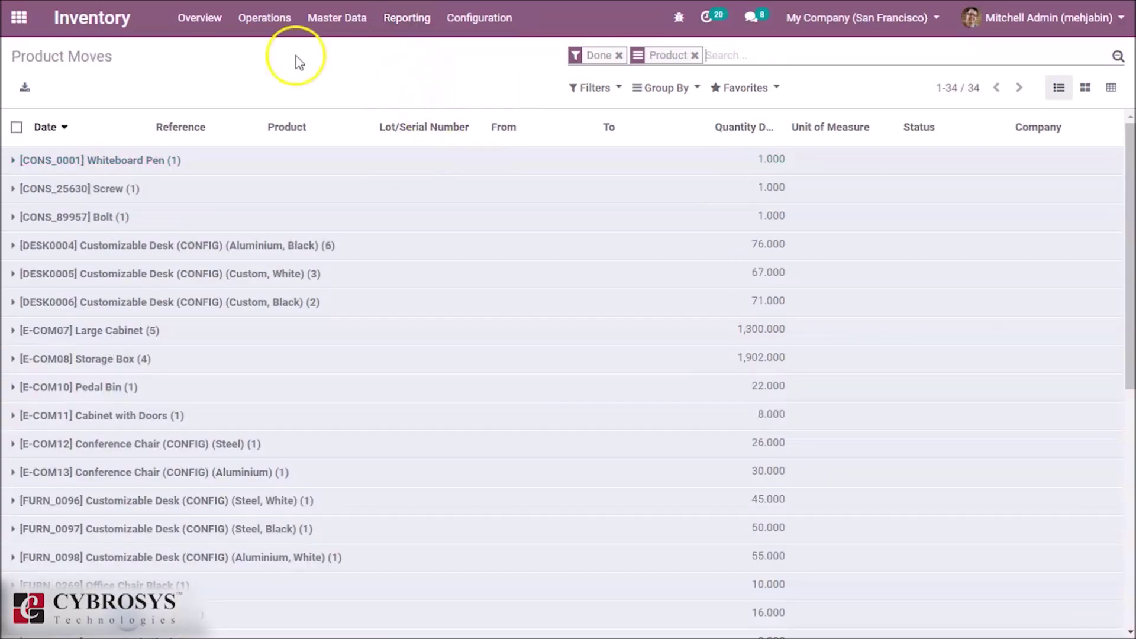
# Step: Return to the inventory overview, and open the configured warehouses and a blank warehouse form
pyautogui.click(111, 22)
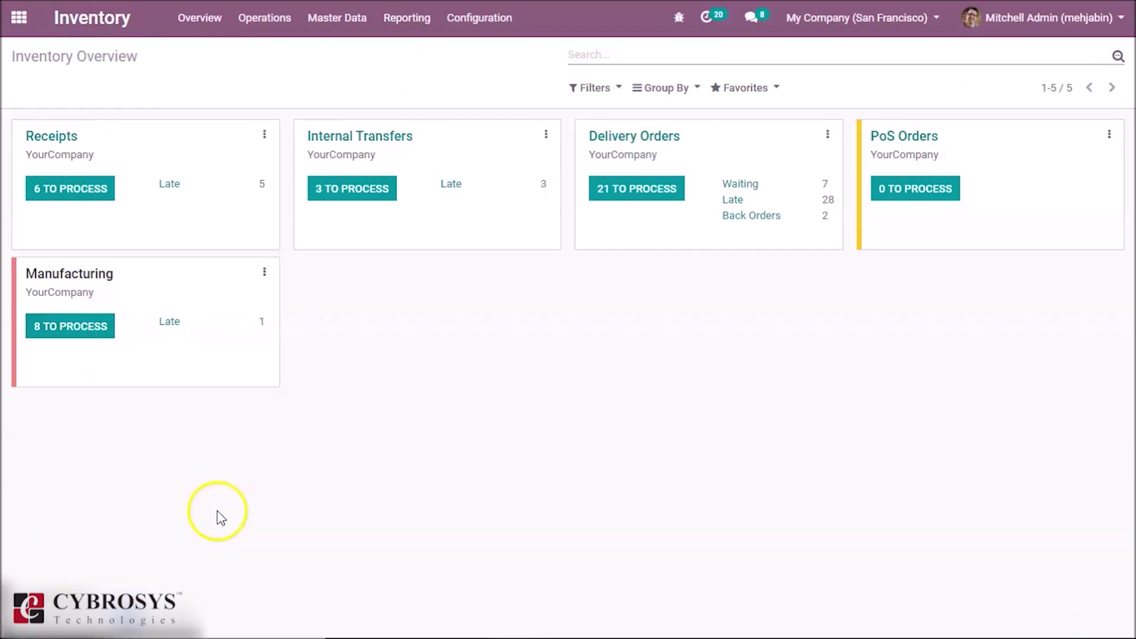
pyautogui.click(467, 36)
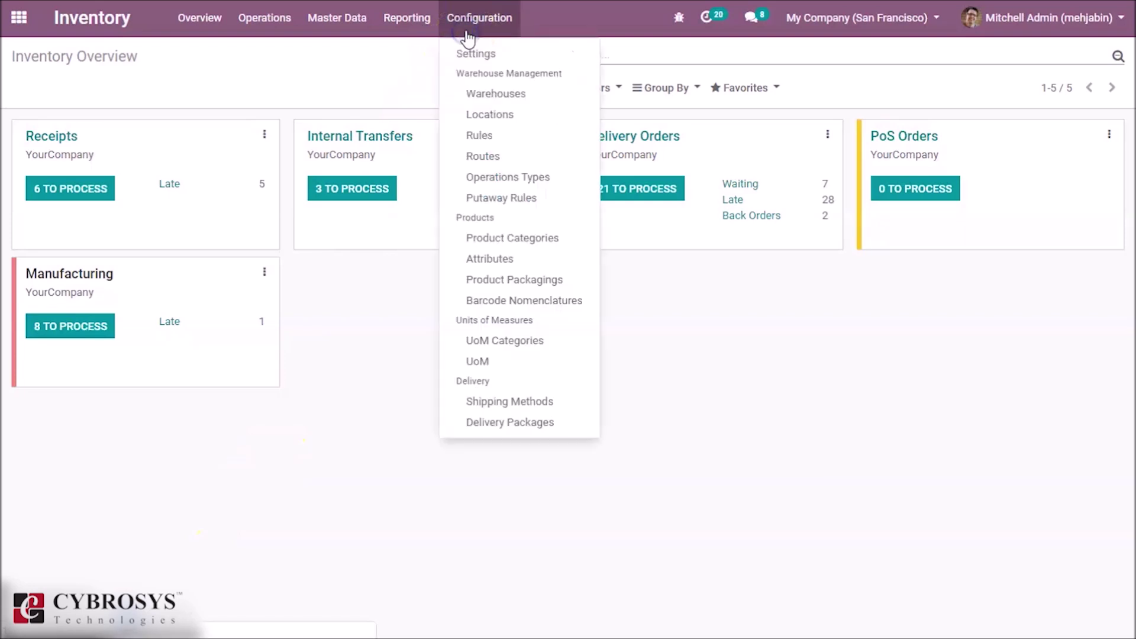
pyautogui.click(481, 96)
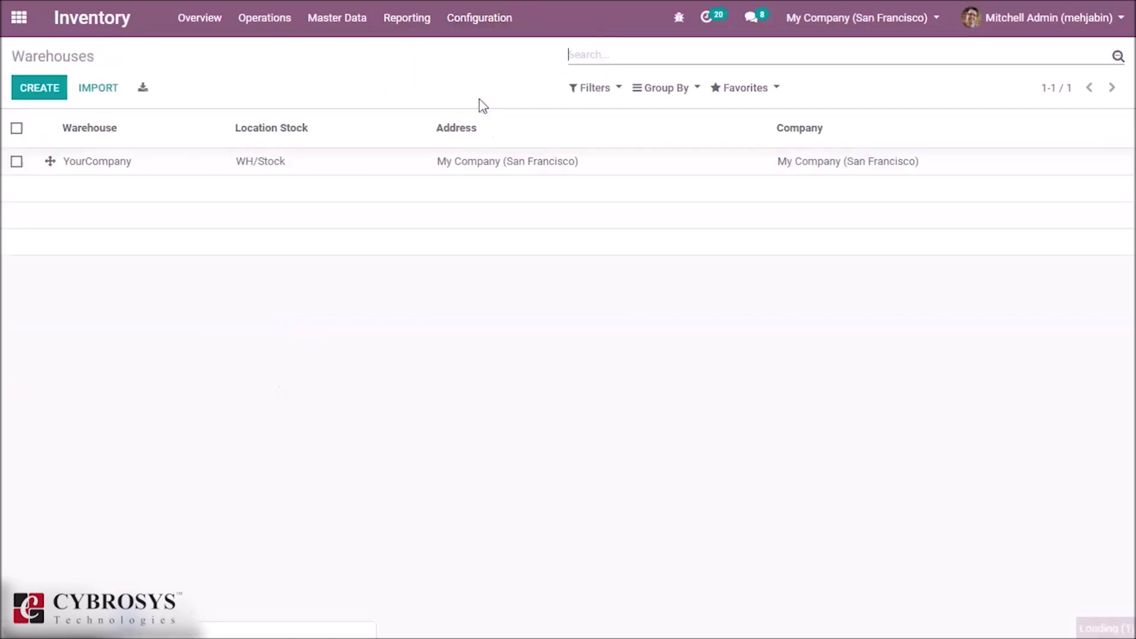
pyautogui.click(49, 98)
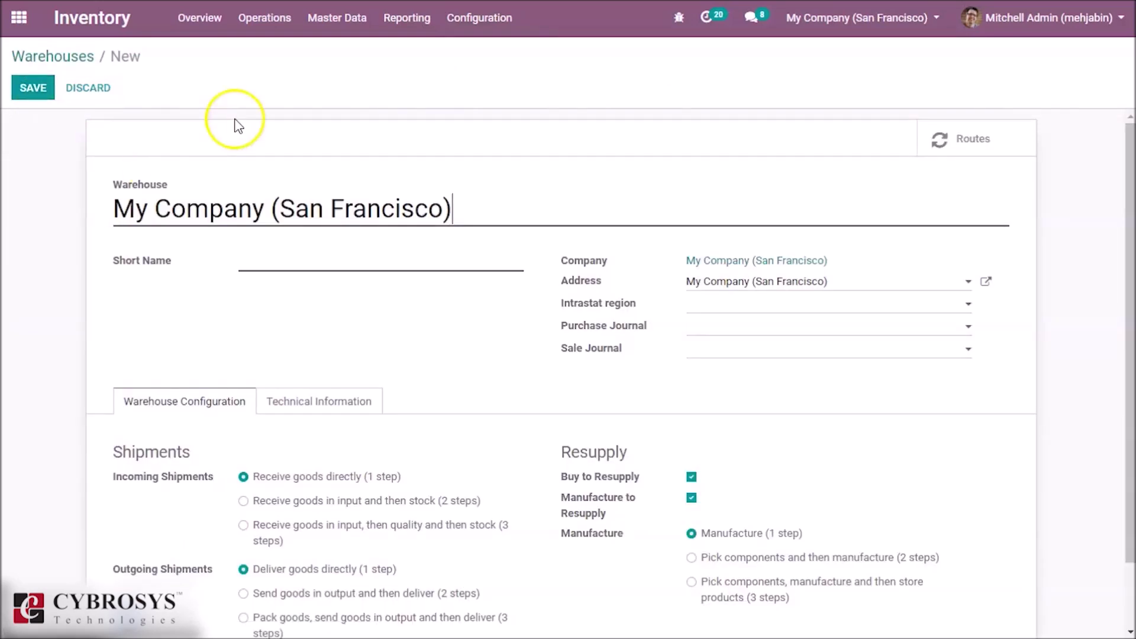
# Step: Leave the warehouse form unsaved, and view the internal locations and a blank location form
pyautogui.click(465, 27)
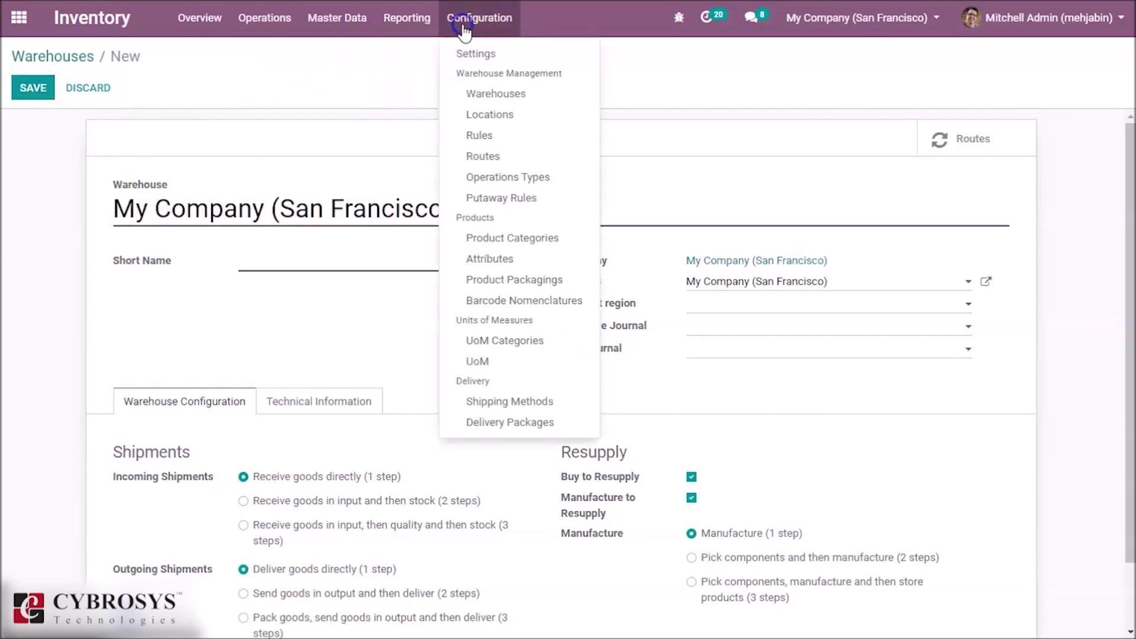
pyautogui.click(480, 123)
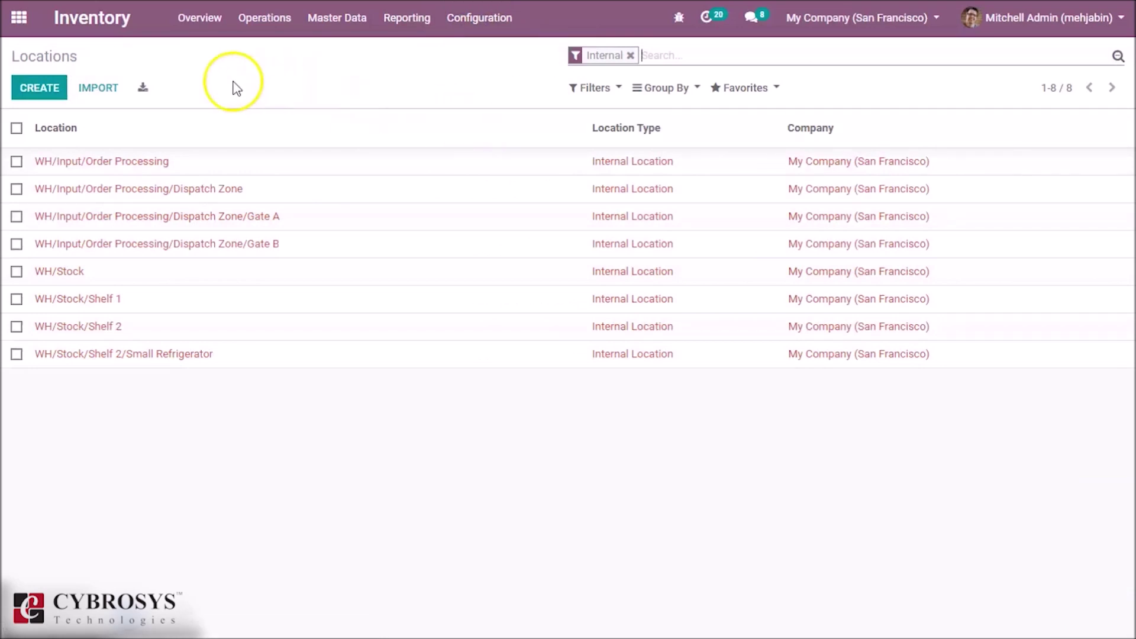
pyautogui.click(50, 100)
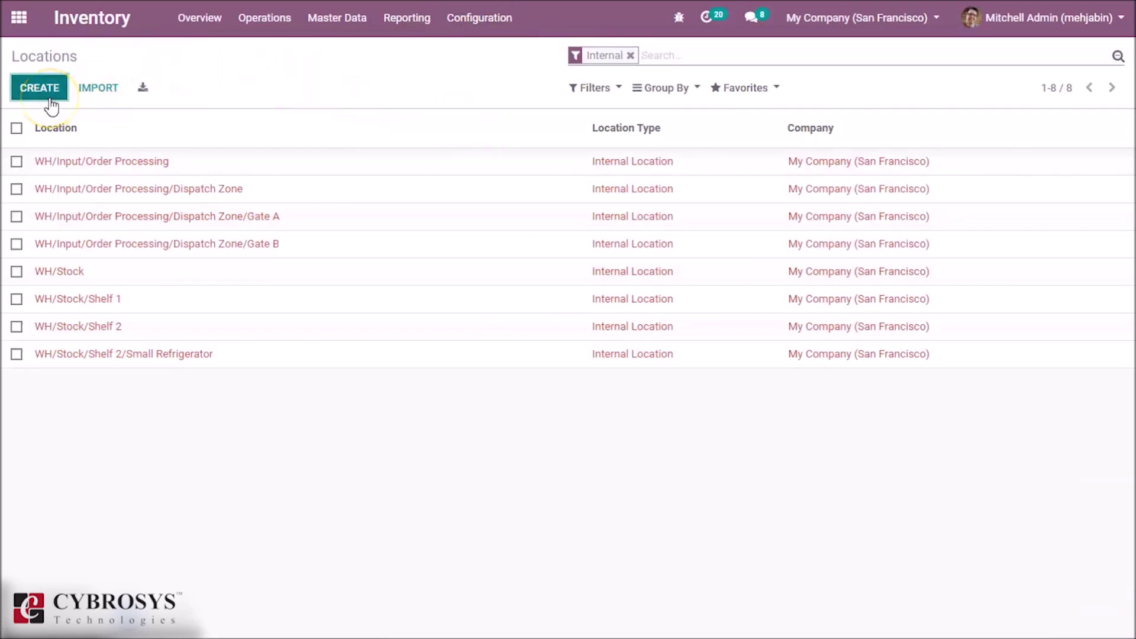
# Step: Leave the location form unsaved, and view the stock rules and a blank rule form
pyautogui.click(470, 24)
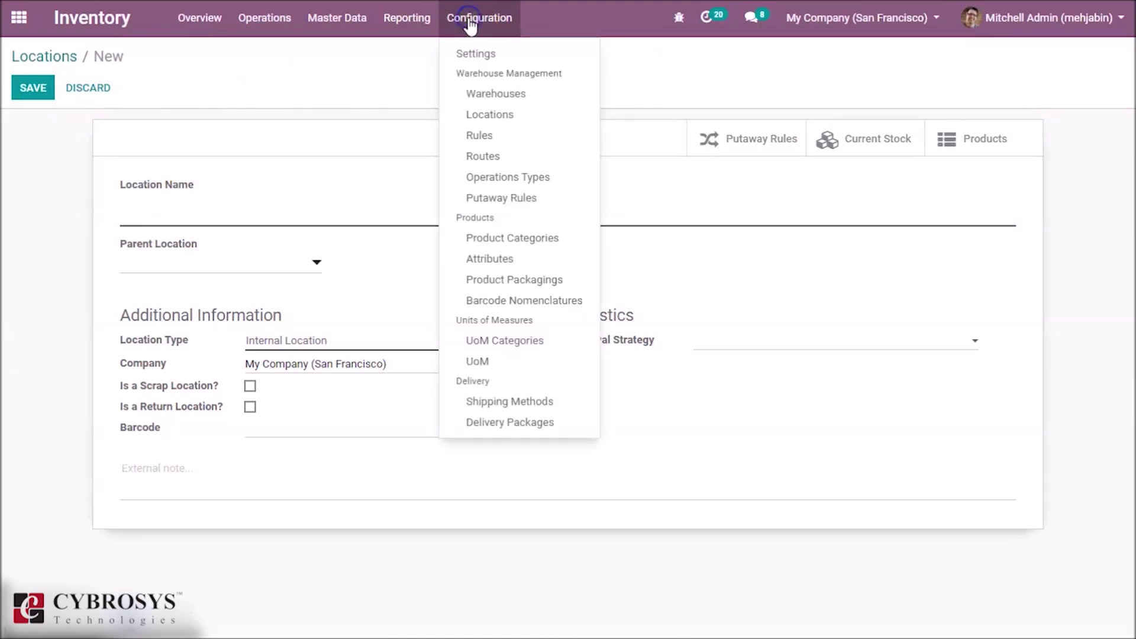
pyautogui.click(479, 136)
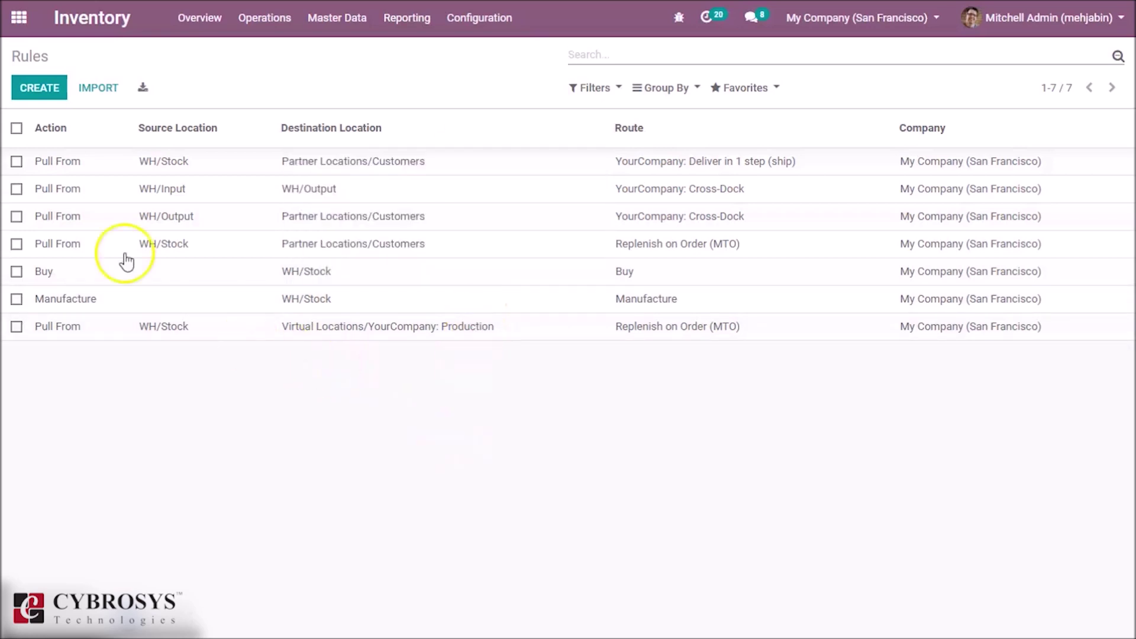
pyautogui.click(40, 89)
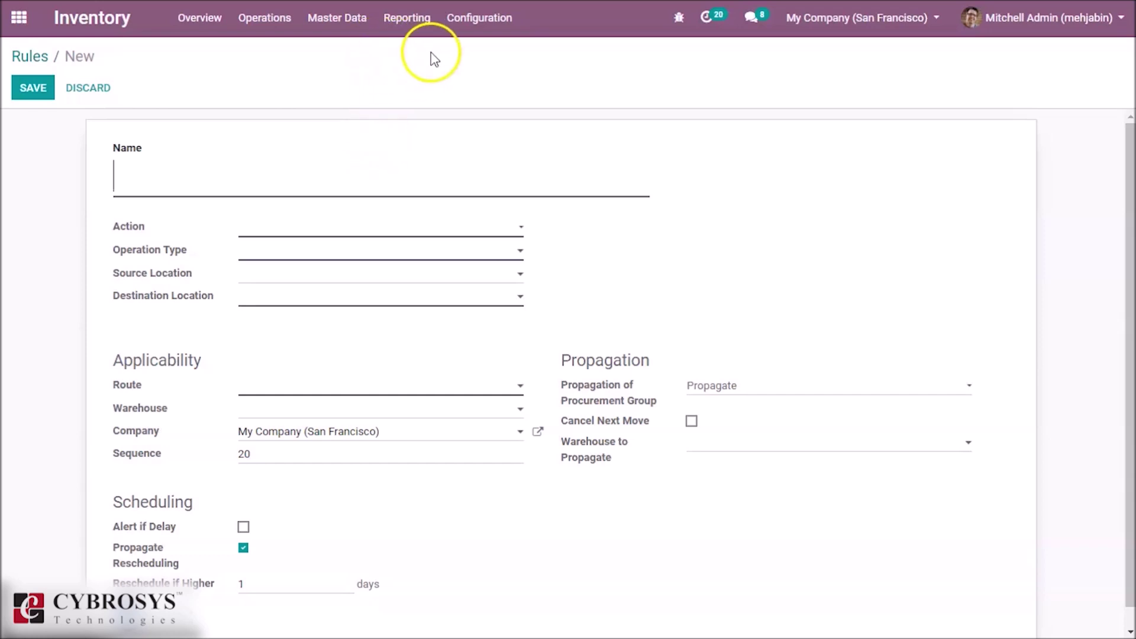
# Step: Leave the rule form unsaved, and view the routes list and a blank route form
pyautogui.click(463, 26)
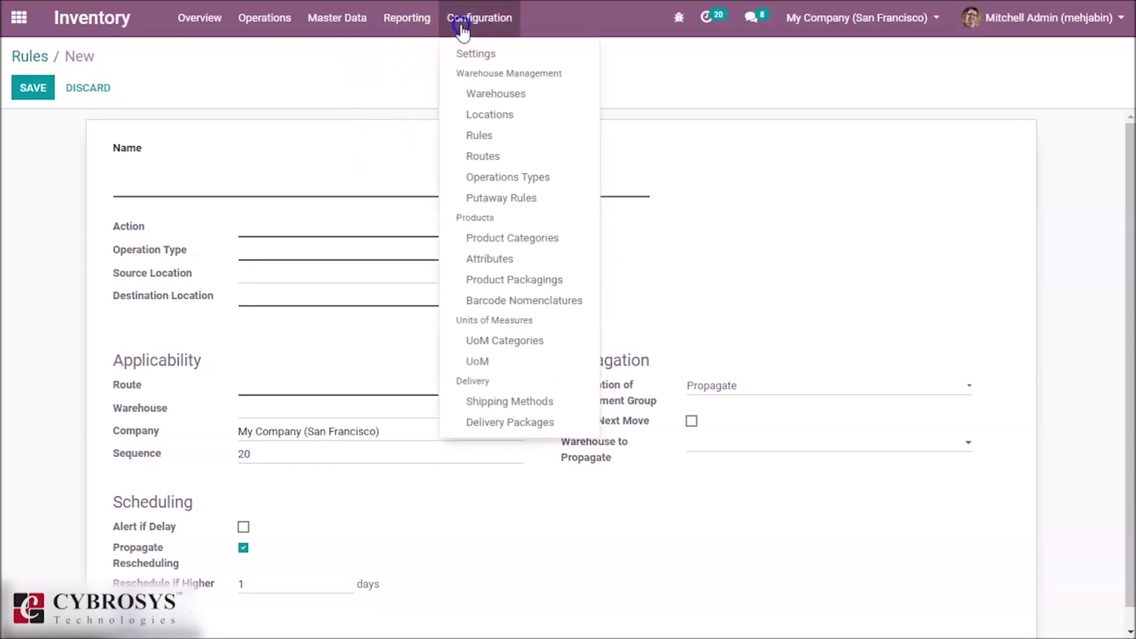
pyautogui.click(489, 166)
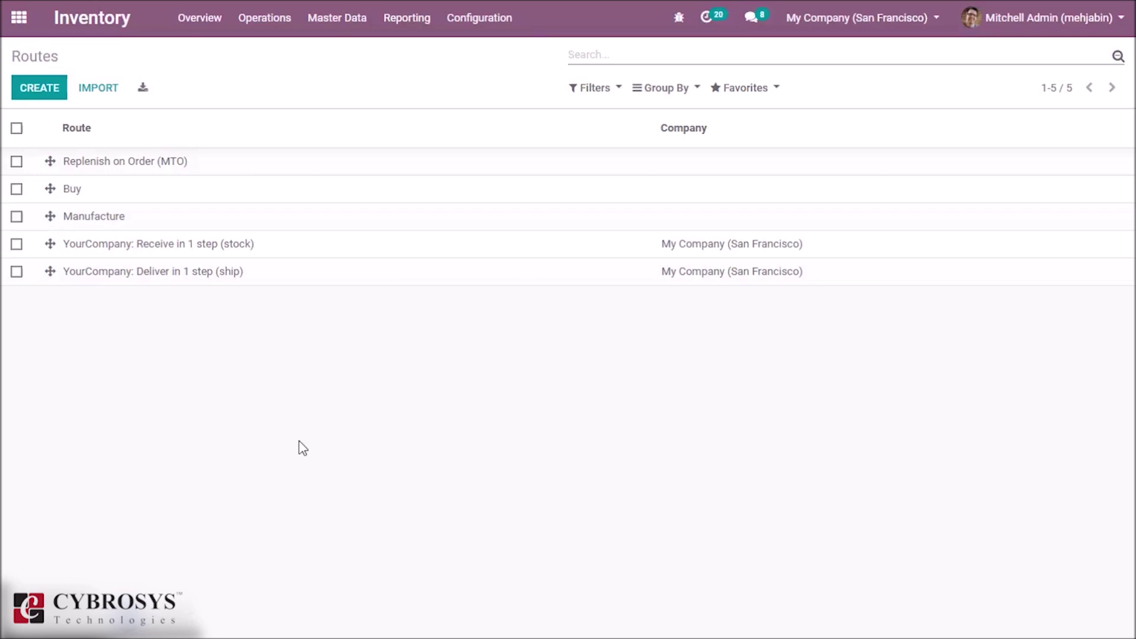
pyautogui.click(43, 89)
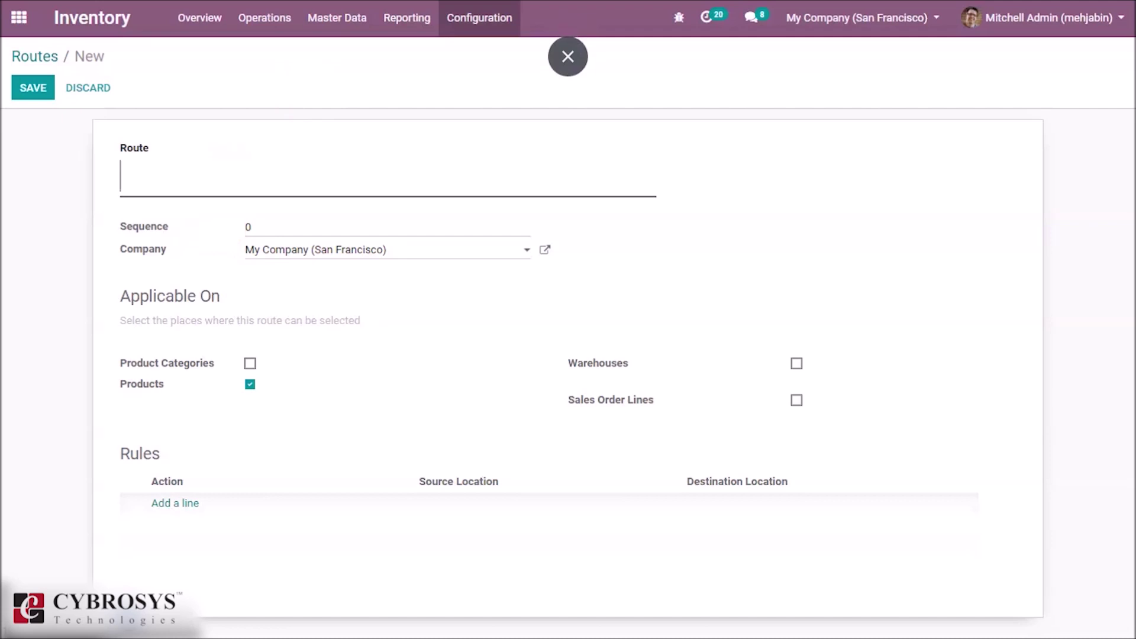
# Step: Leave the route form unsaved, and view the operations types and a blank operation type form
pyautogui.click(479, 18)
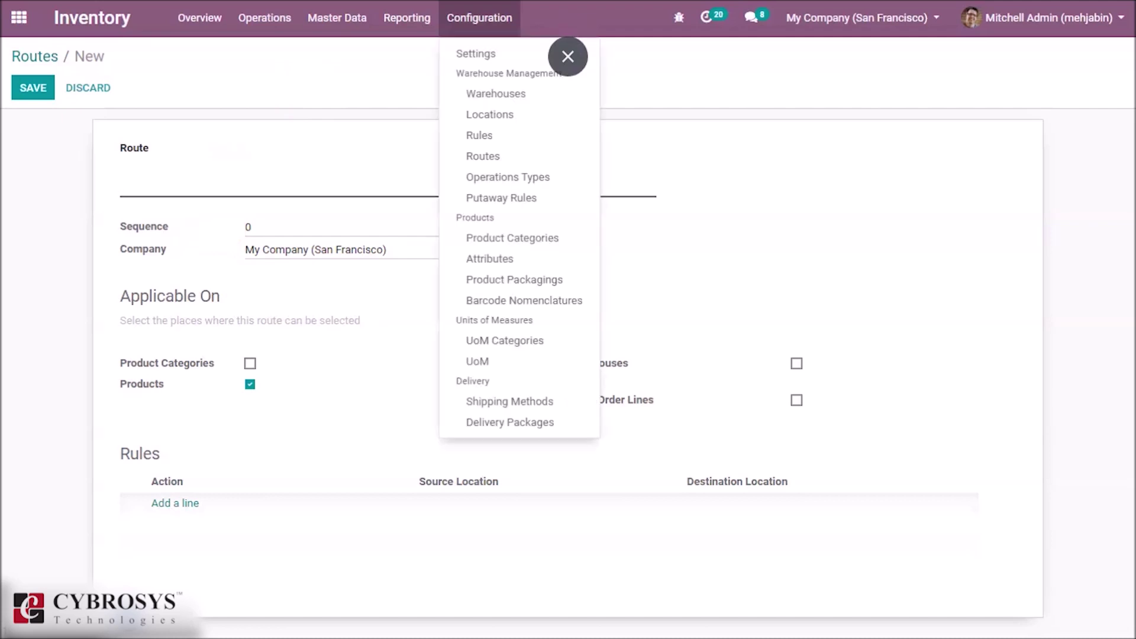
pyautogui.click(488, 183)
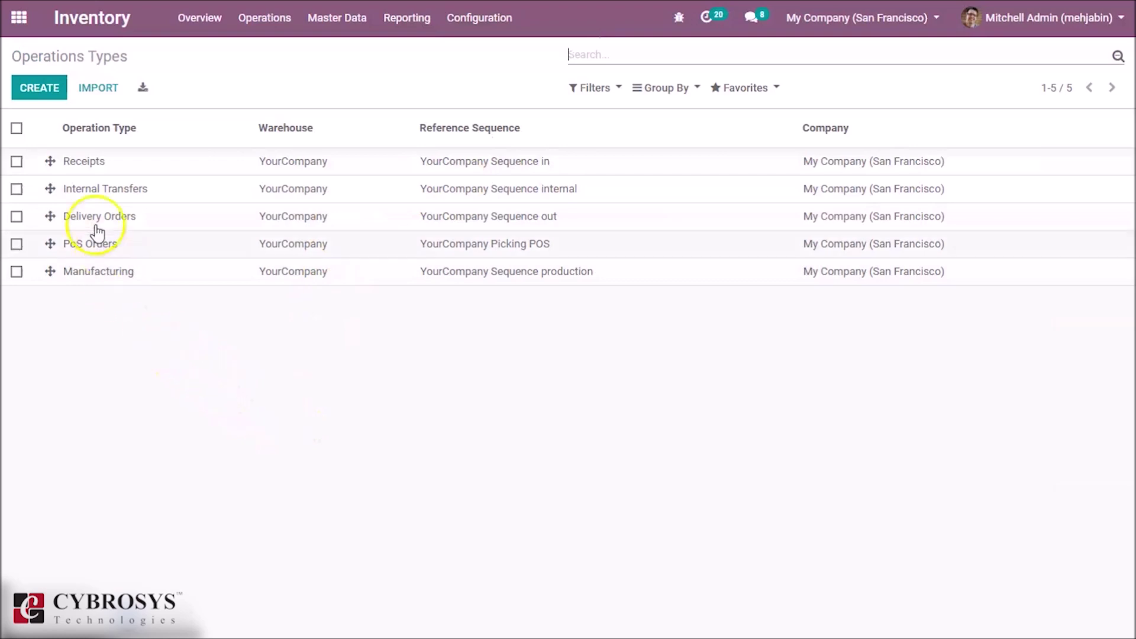
pyautogui.click(50, 90)
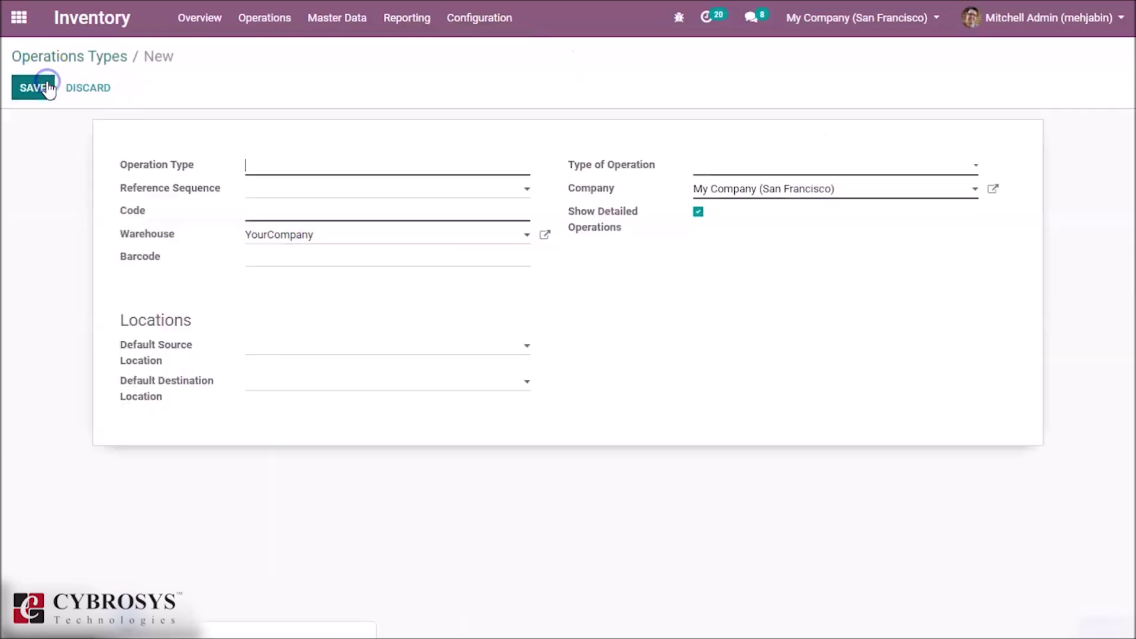
pyautogui.click(319, 158)
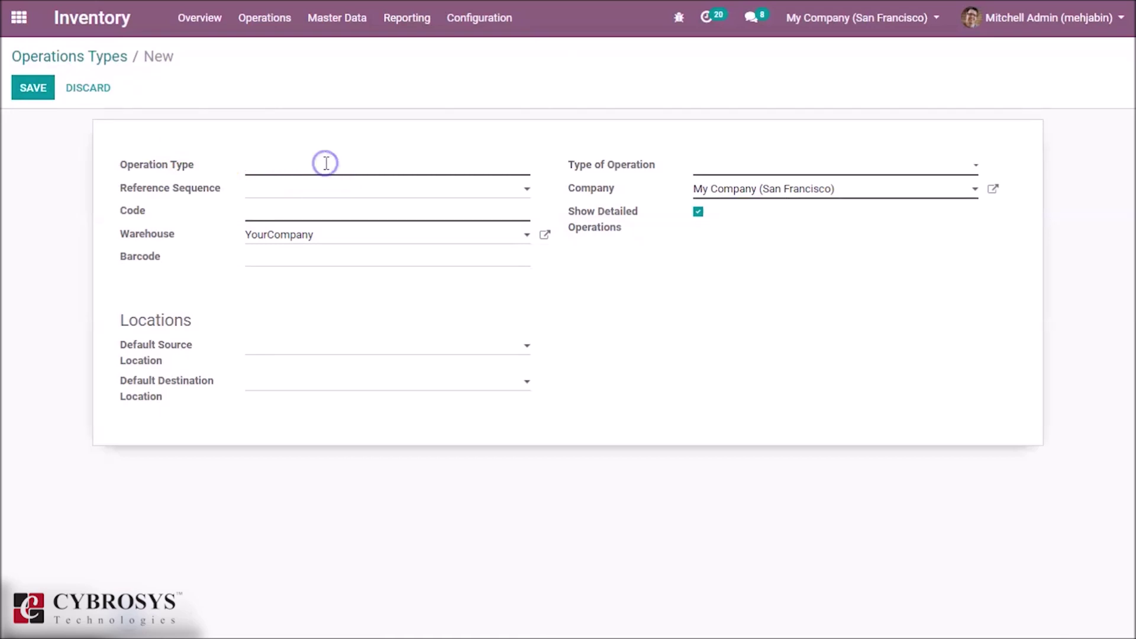
# Step: Leave the operation type form unsaved, and view the putaway rules and product packagings lists
pyautogui.click(497, 14)
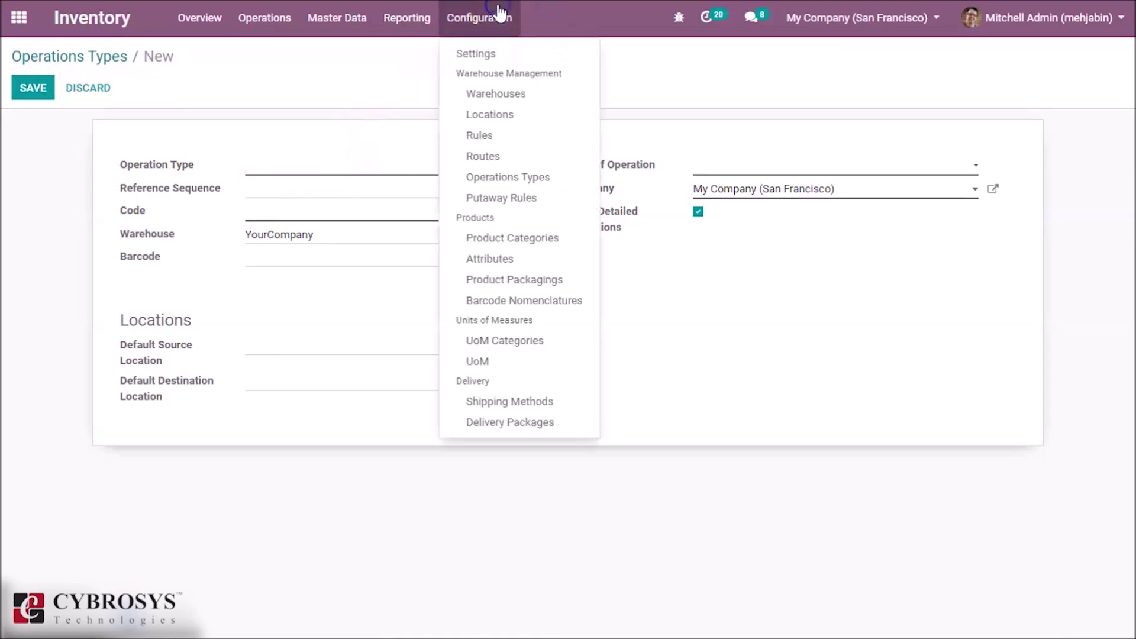
pyautogui.click(513, 201)
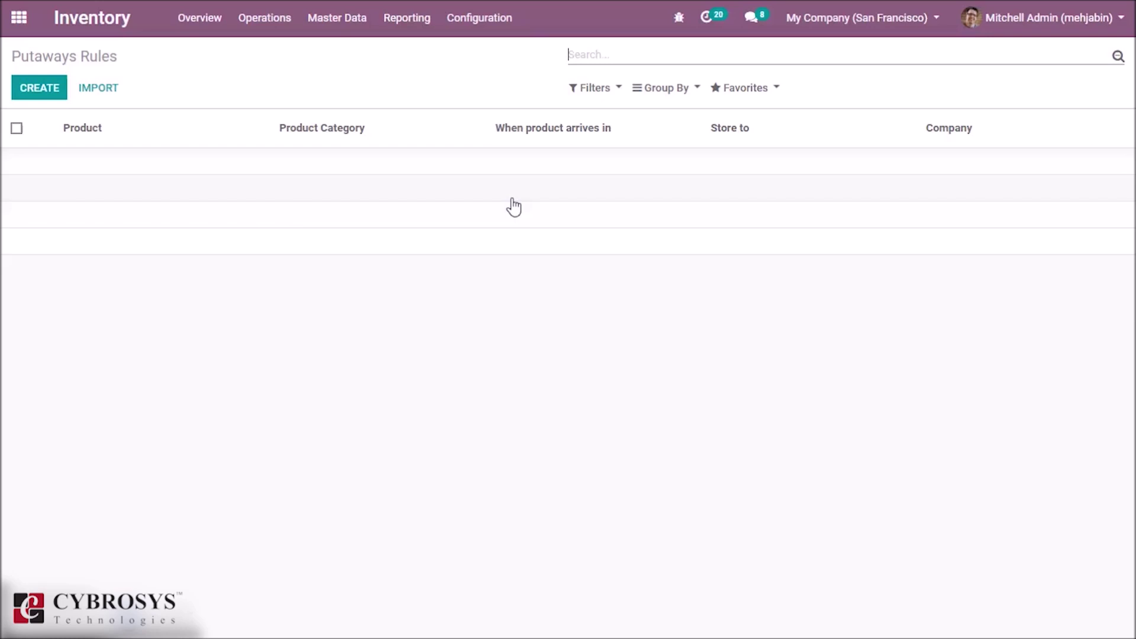
pyautogui.click(473, 13)
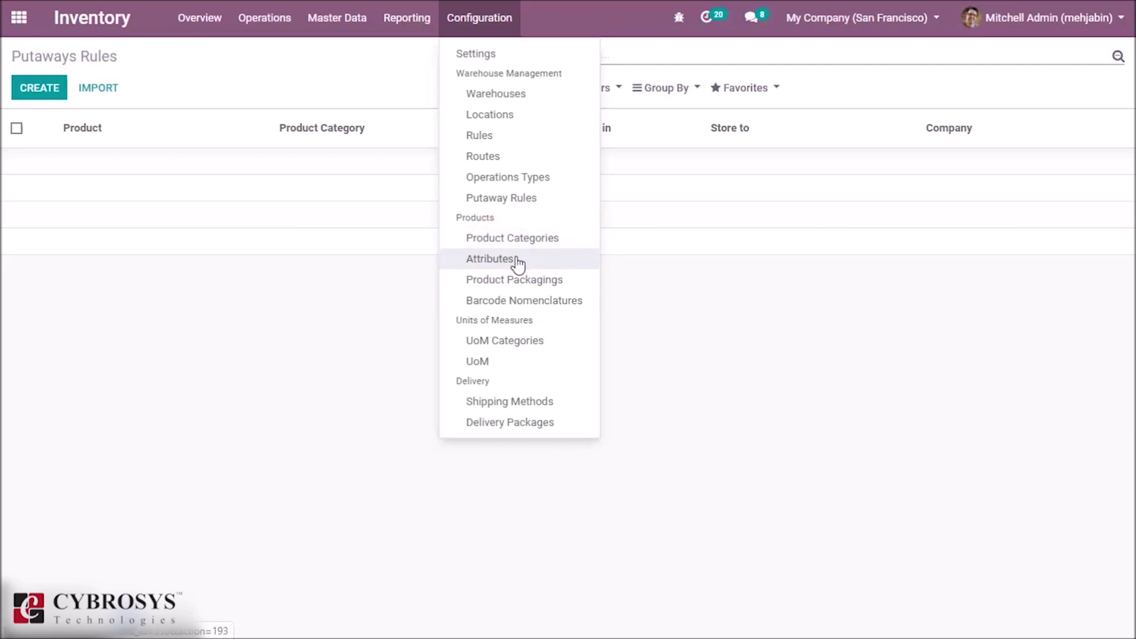
pyautogui.click(542, 282)
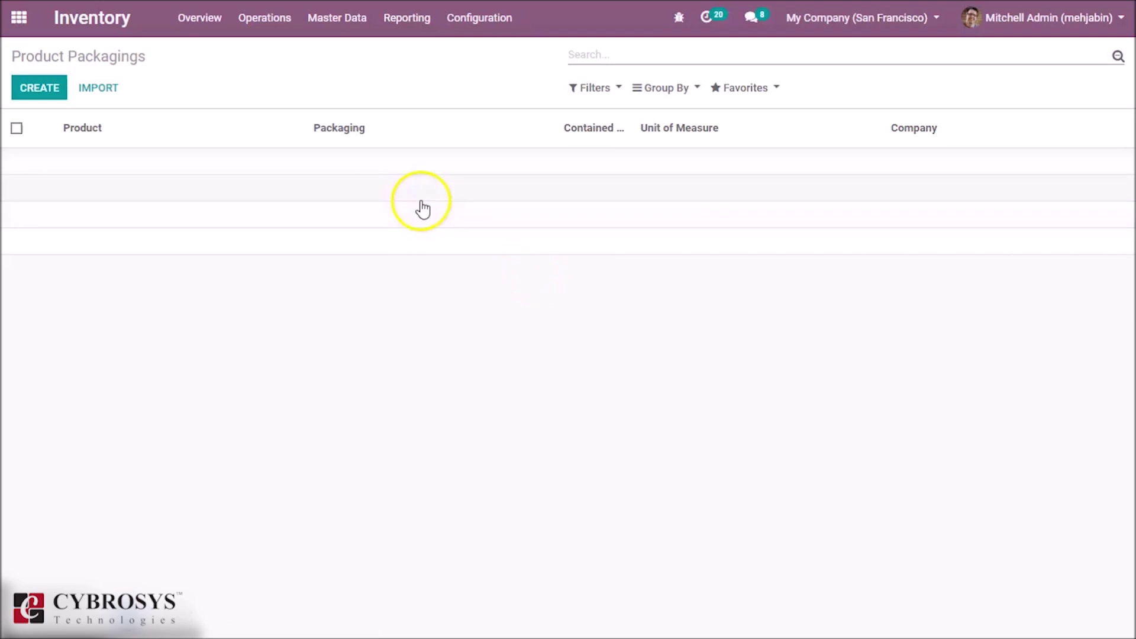
# Step: View the barcode nomenclatures list and a blank barcode nomenclature form
pyautogui.click(473, 23)
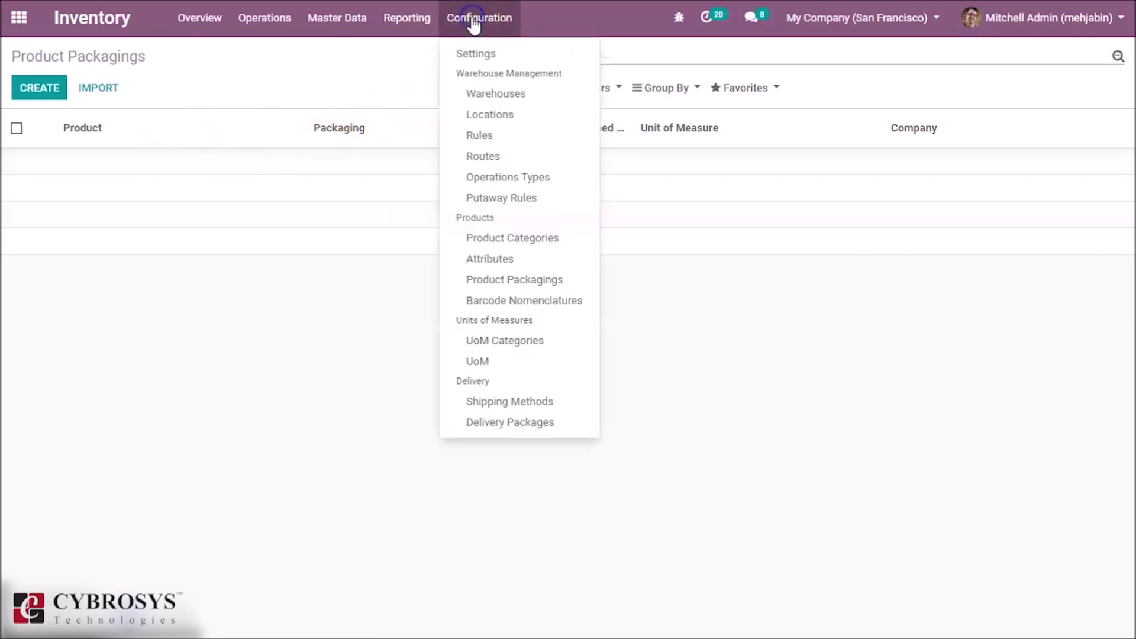
pyautogui.click(508, 302)
pyautogui.click(507, 311)
pyautogui.click(484, 339)
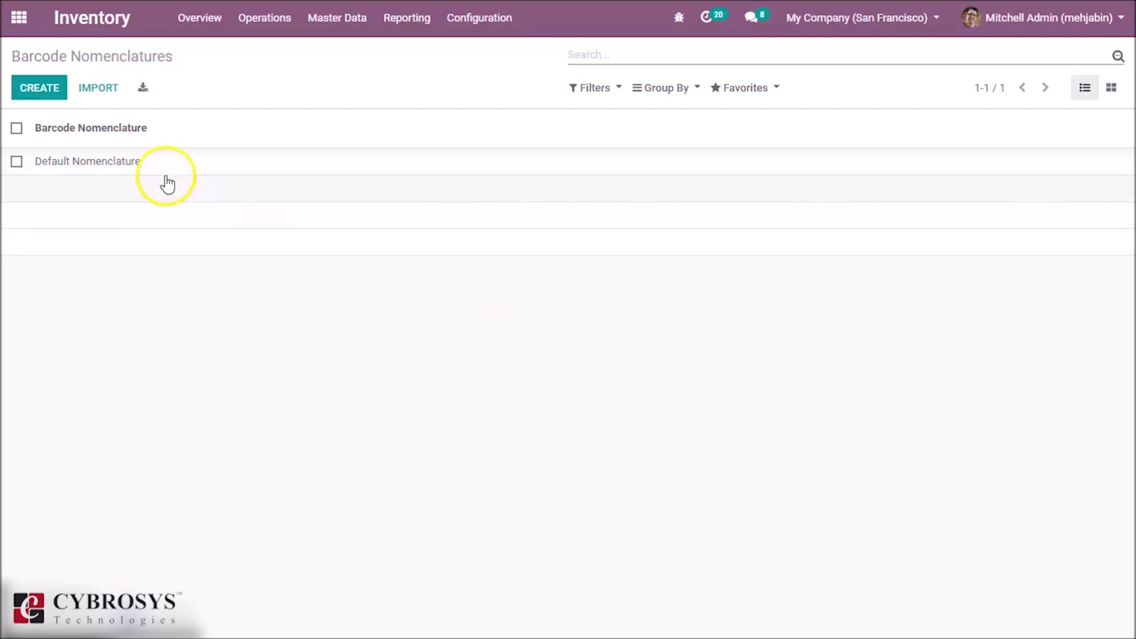
pyautogui.click(46, 85)
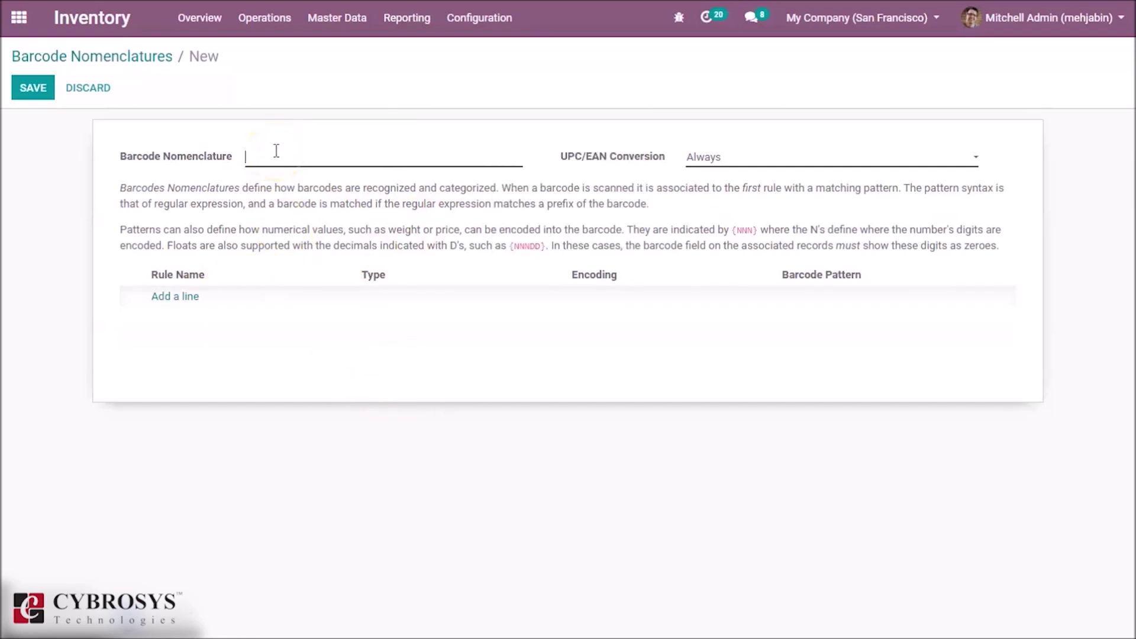
# Step: Leave the barcode nomenclature form unsaved, and view the shipping methods list
pyautogui.click(475, 24)
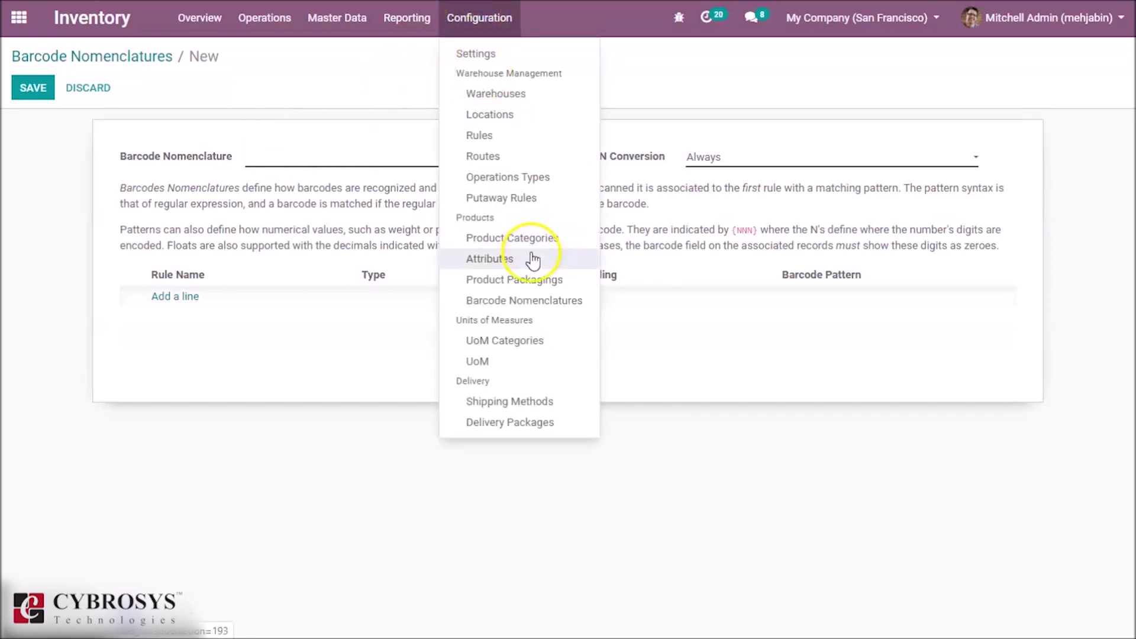
pyautogui.click(501, 365)
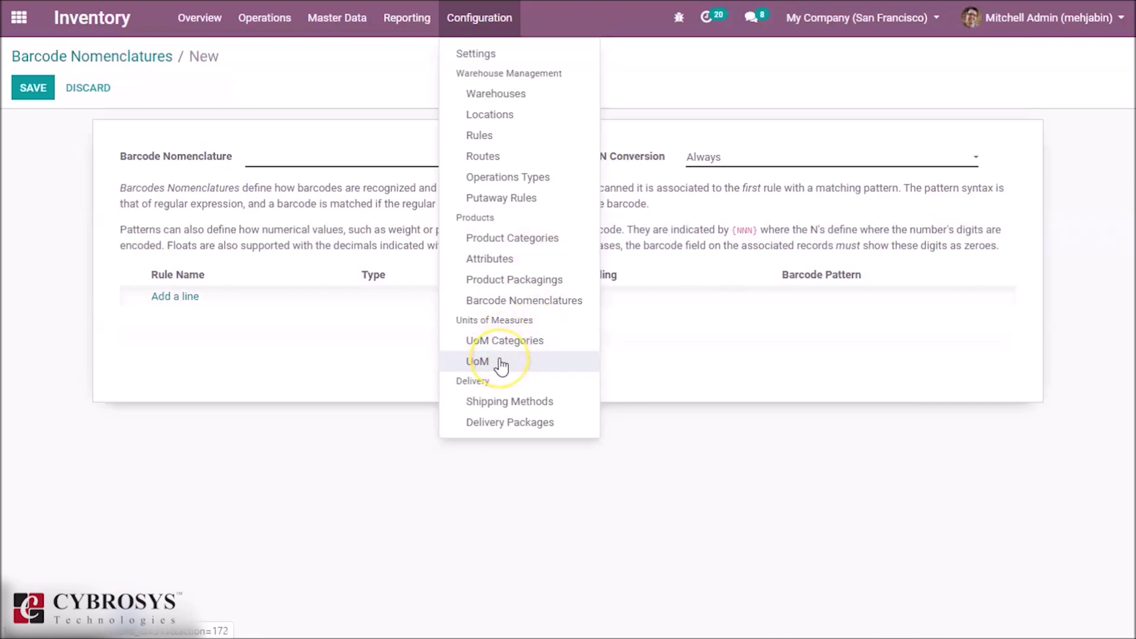
pyautogui.click(507, 401)
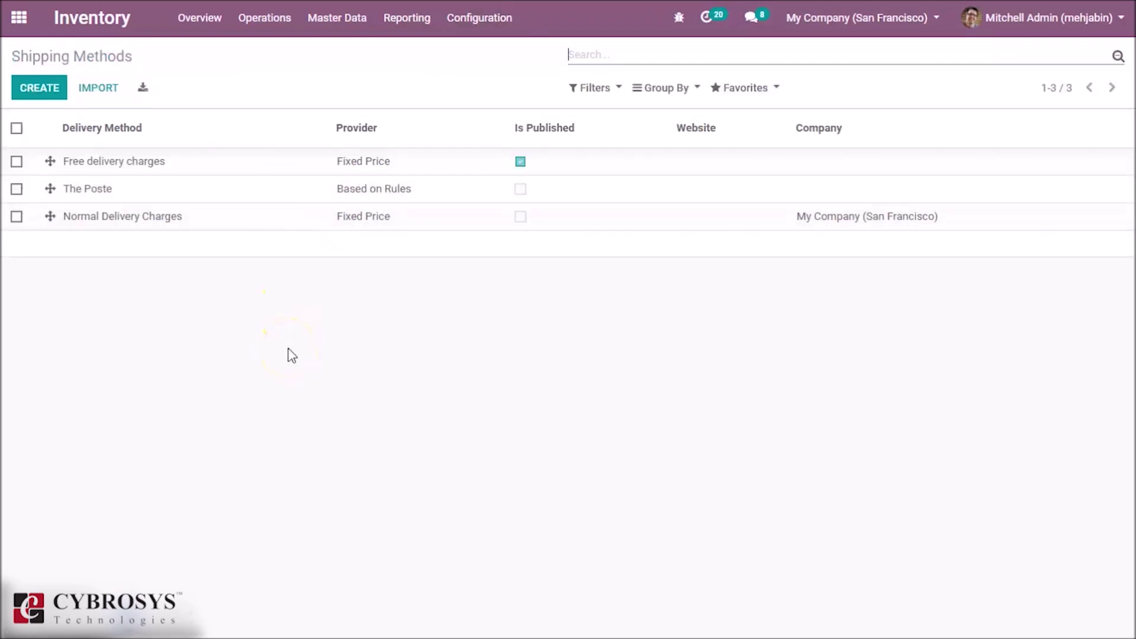
# Step: View the delivery packages list and a blank delivery package form
pyautogui.click(503, 19)
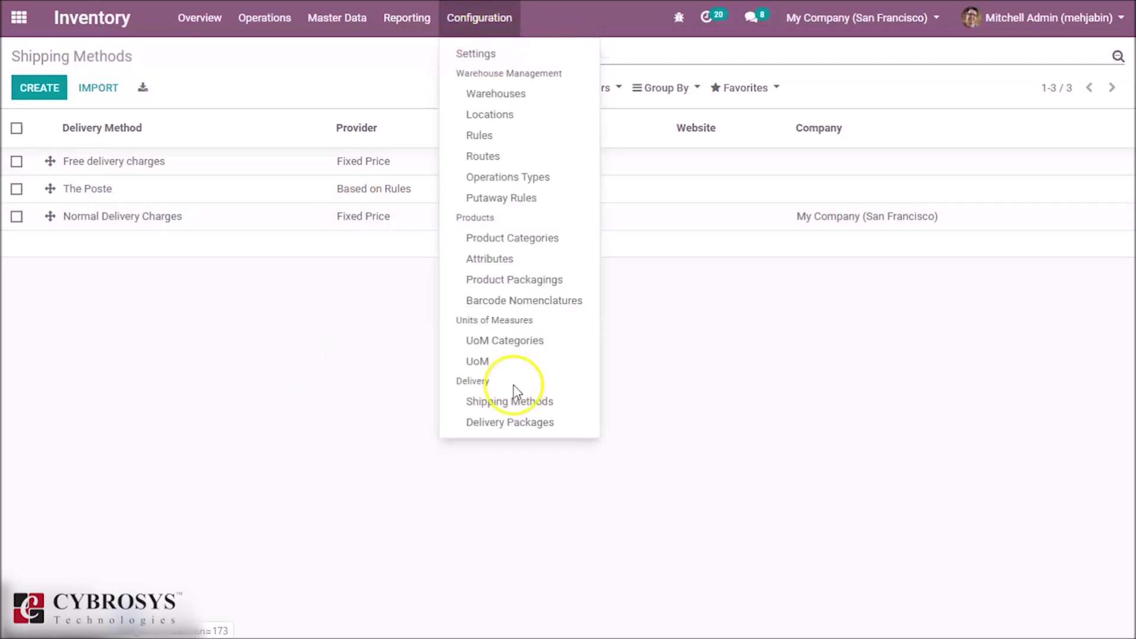
pyautogui.click(509, 423)
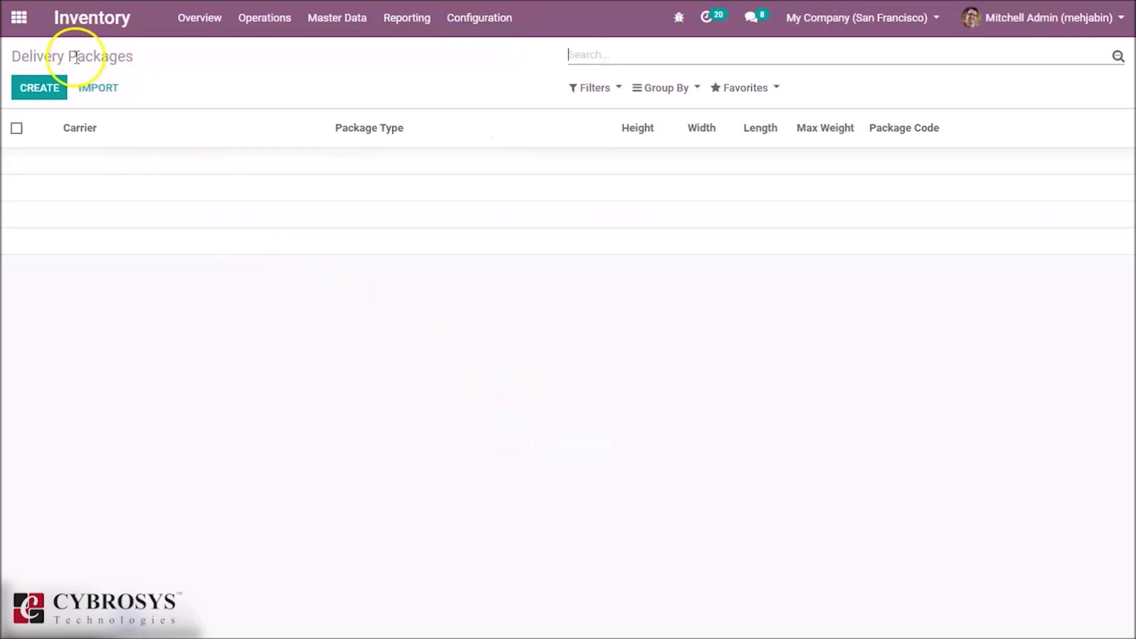
pyautogui.click(59, 84)
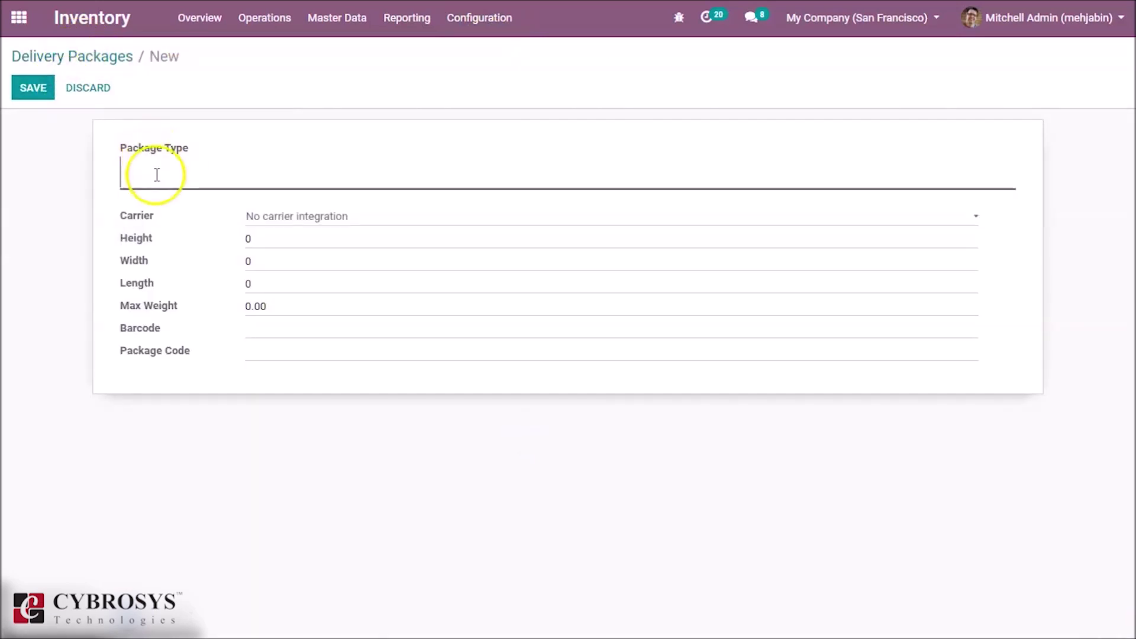
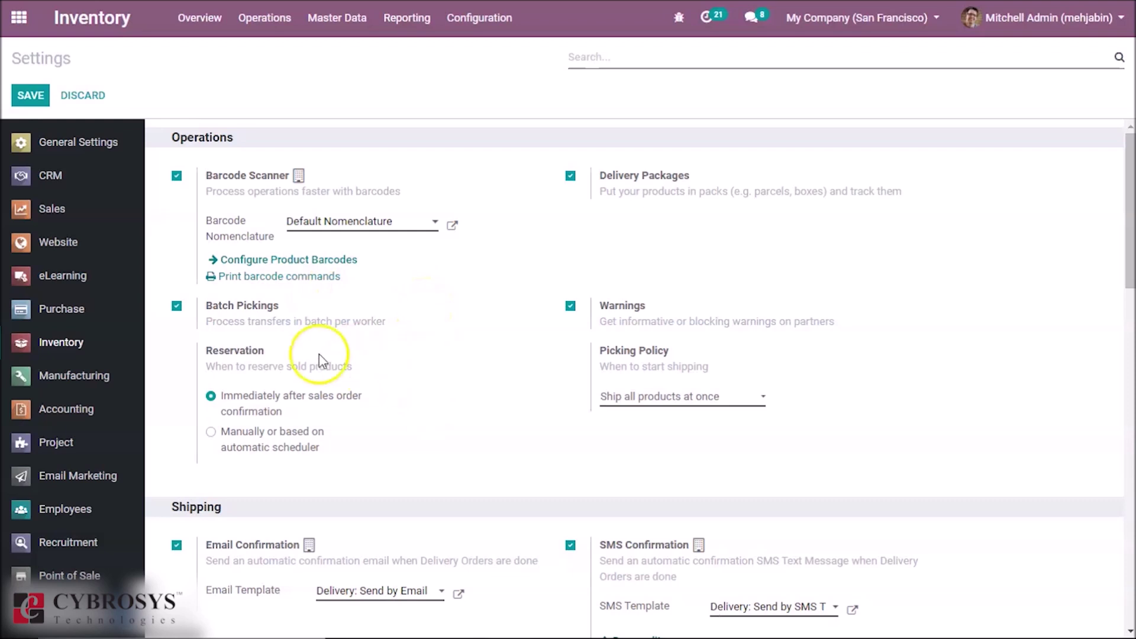
# Step: Review the reservation options and the available picking policies in the Operations section of the inventory settings
pyautogui.moveTo(379, 349)
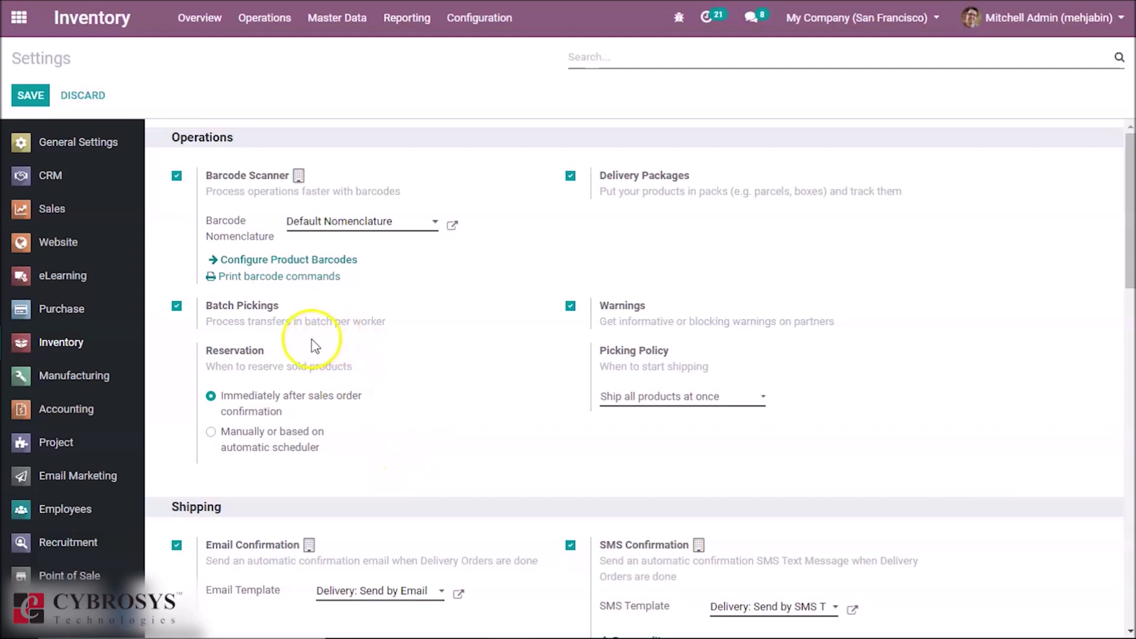
pyautogui.moveTo(222, 382)
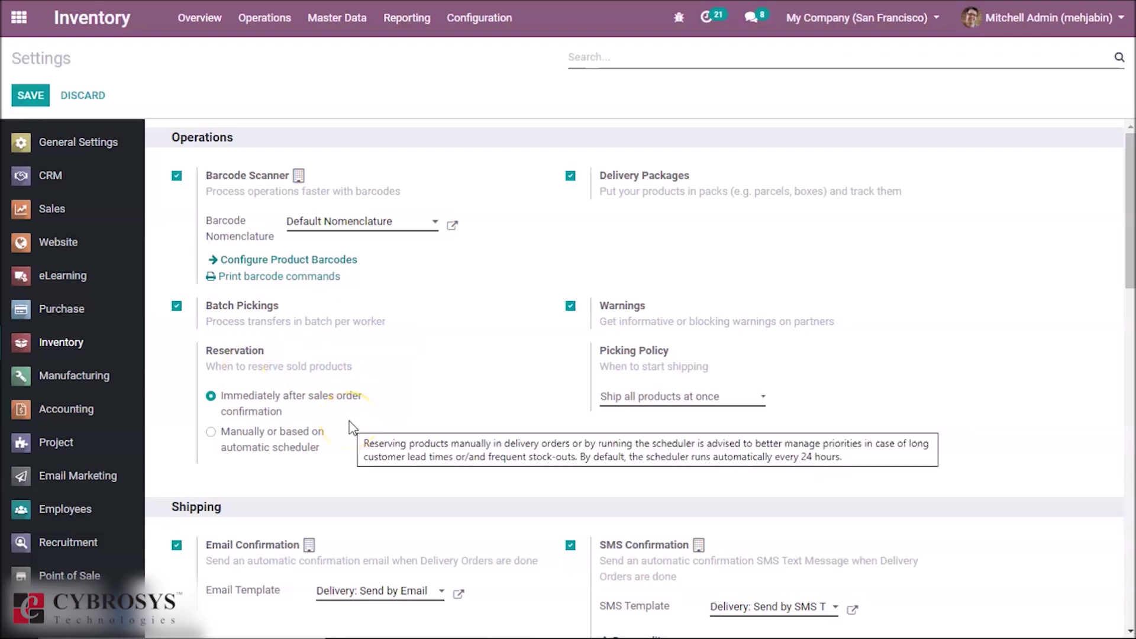
pyautogui.moveTo(329, 463)
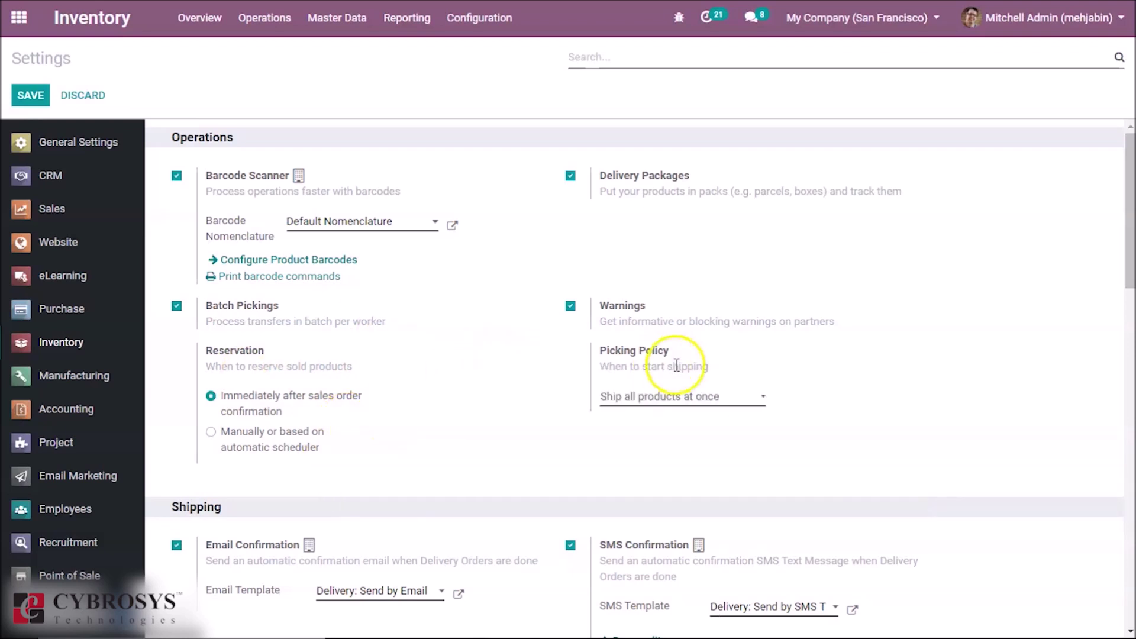
pyautogui.click(730, 395)
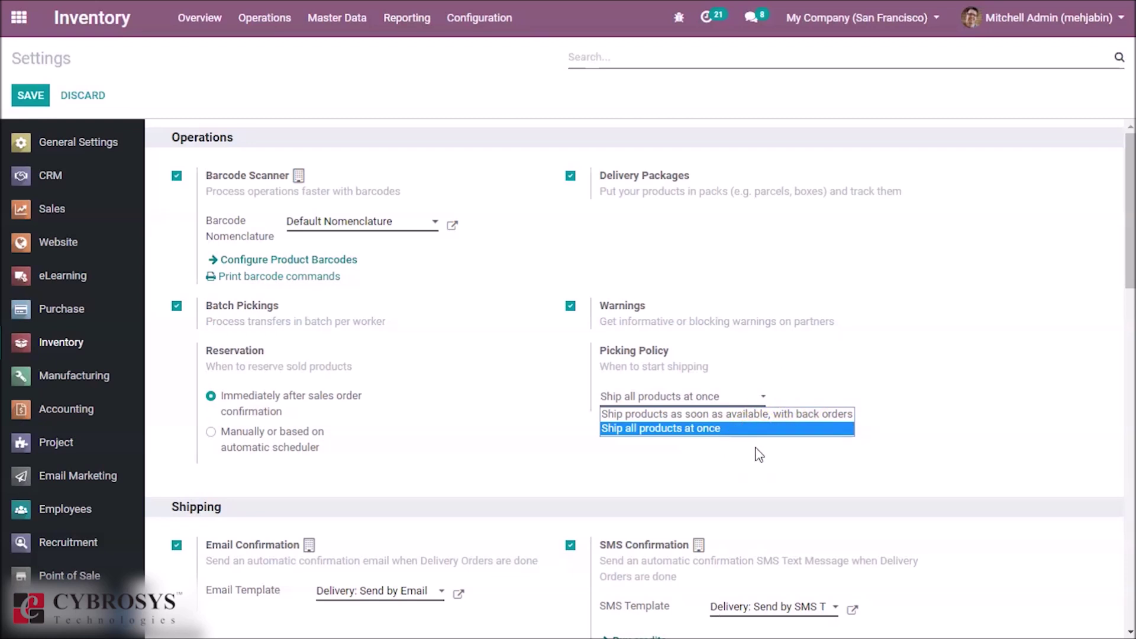
pyautogui.click(1030, 299)
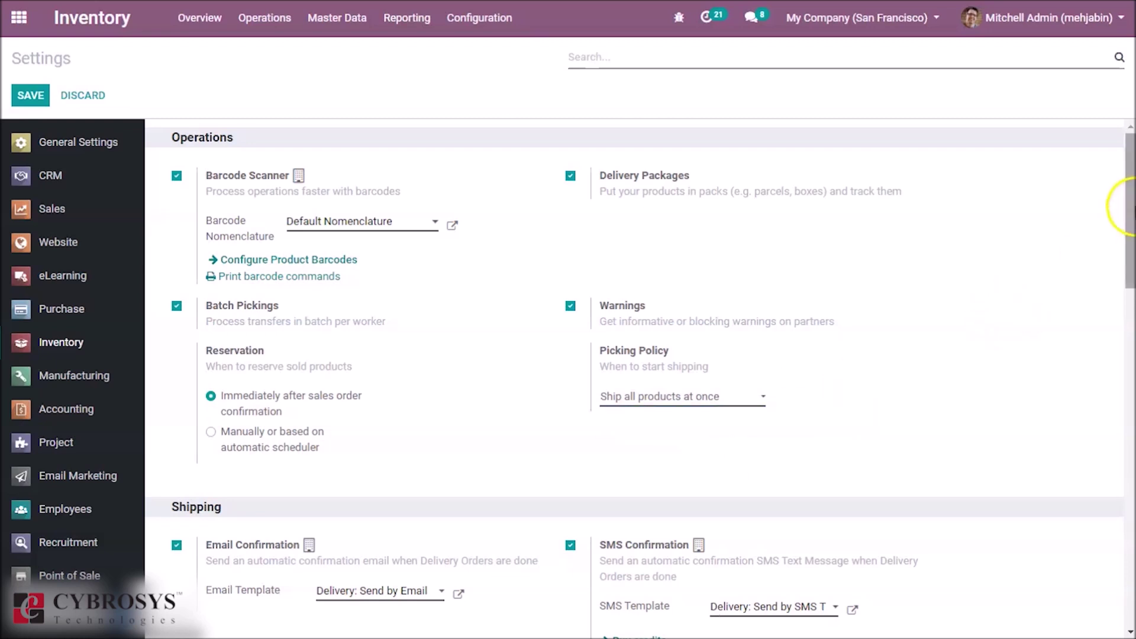
# Step: Examine the Shipping settings, including email and SMS confirmation, shipping costs and the carrier connectors
pyautogui.moveTo(1130, 216); pyautogui.dragTo(1131, 309)
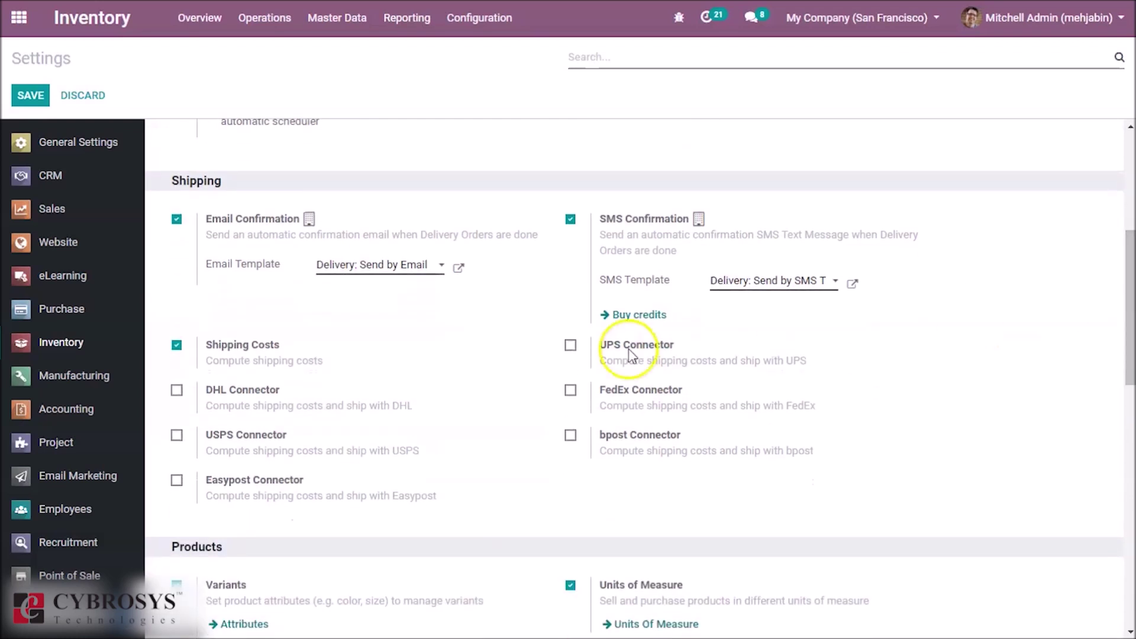
pyautogui.moveTo(1131, 293); pyautogui.dragTo(1130, 302)
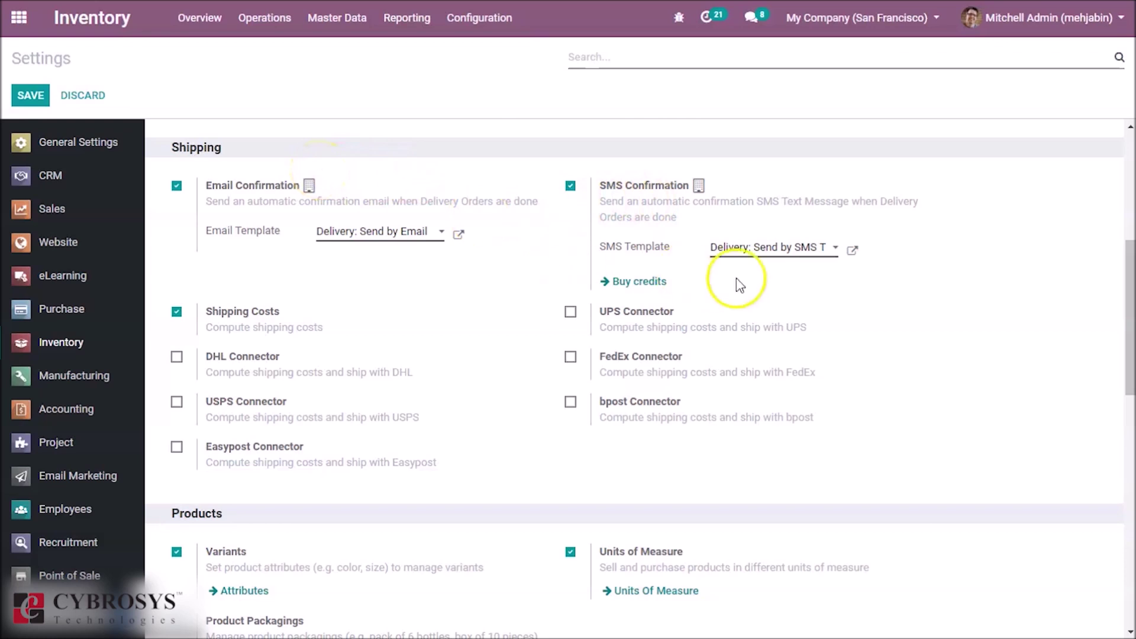
pyautogui.moveTo(1125, 315); pyautogui.dragTo(1126, 356)
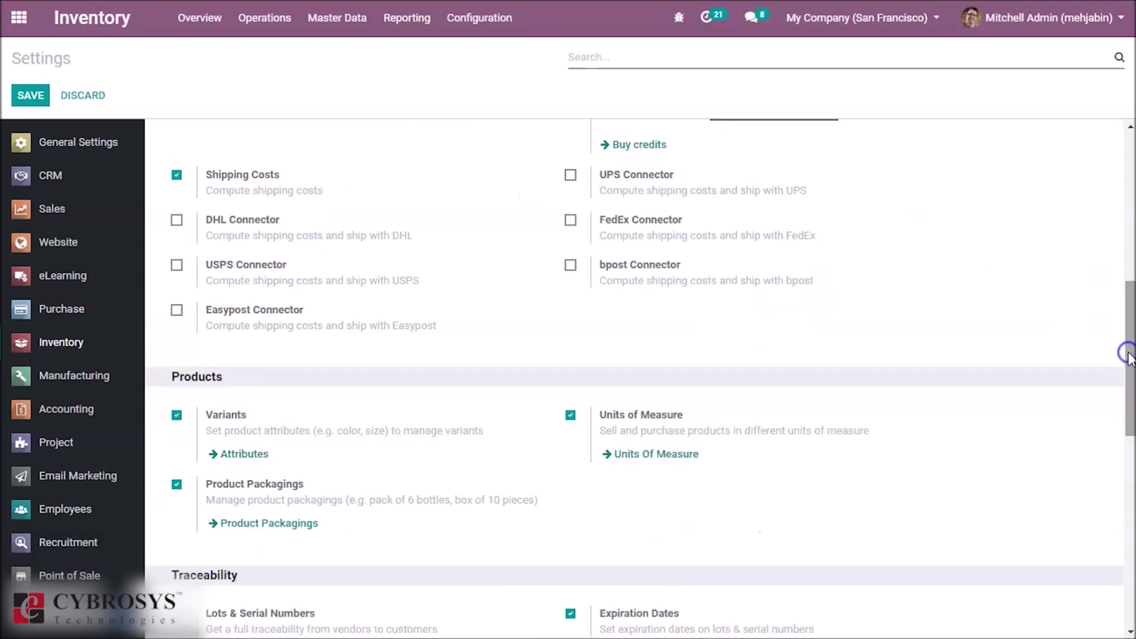
pyautogui.moveTo(286, 179)
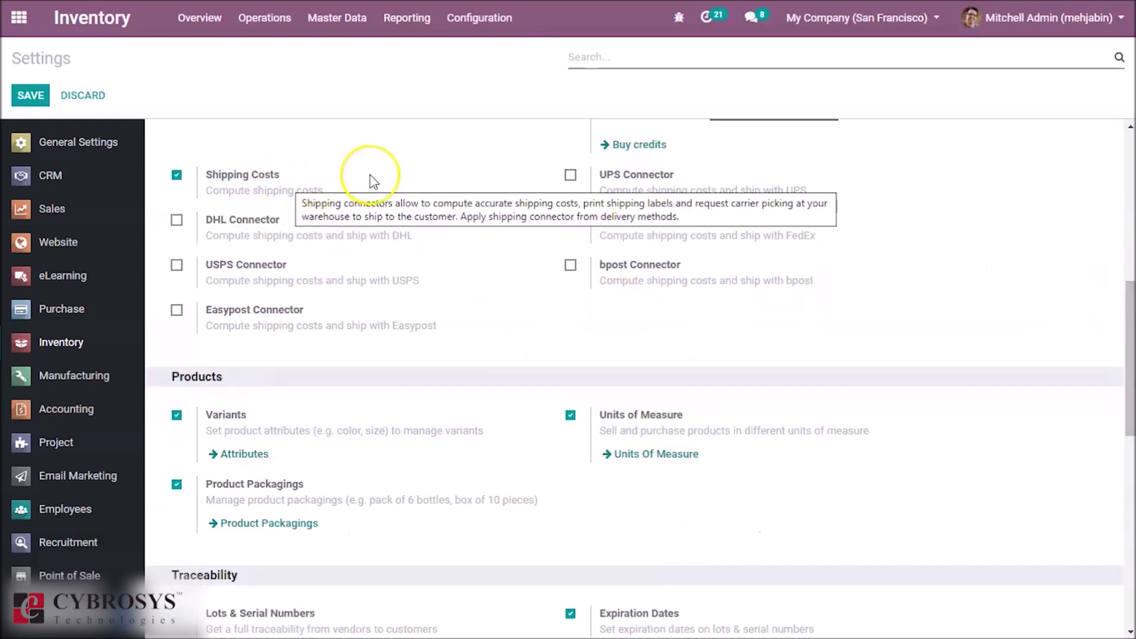
pyautogui.click(521, 177)
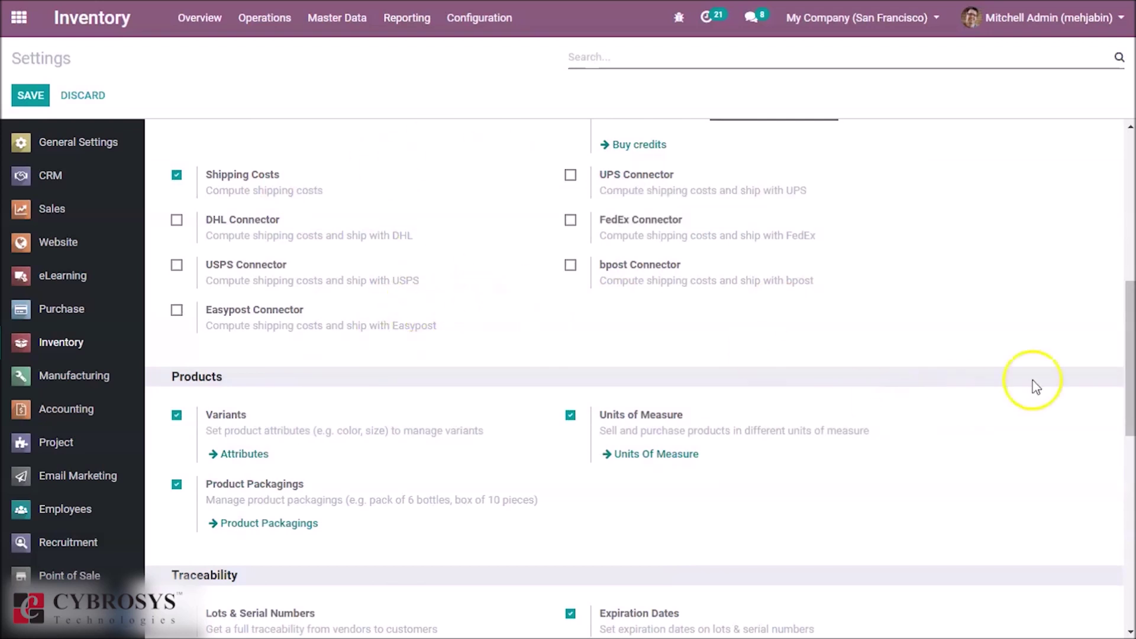
# Step: Examine the Products, Traceability and Valuation sections of the inventory settings
pyautogui.moveTo(1127, 322); pyautogui.dragTo(1127, 373)
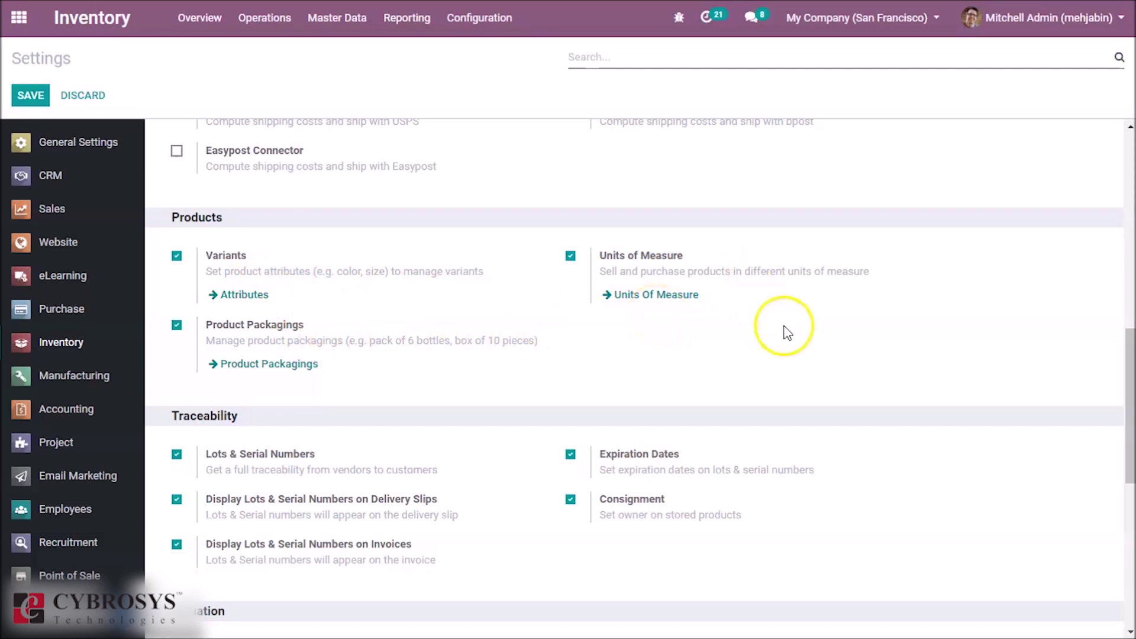
pyautogui.moveTo(1131, 366); pyautogui.dragTo(1132, 443)
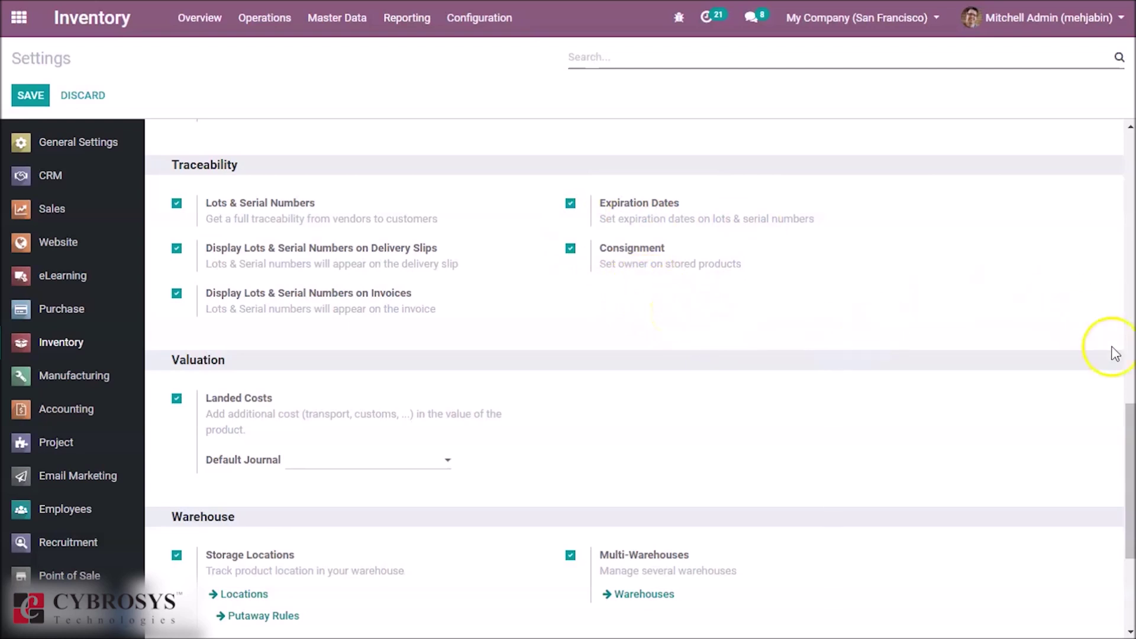
pyautogui.moveTo(1131, 424); pyautogui.dragTo(1128, 444)
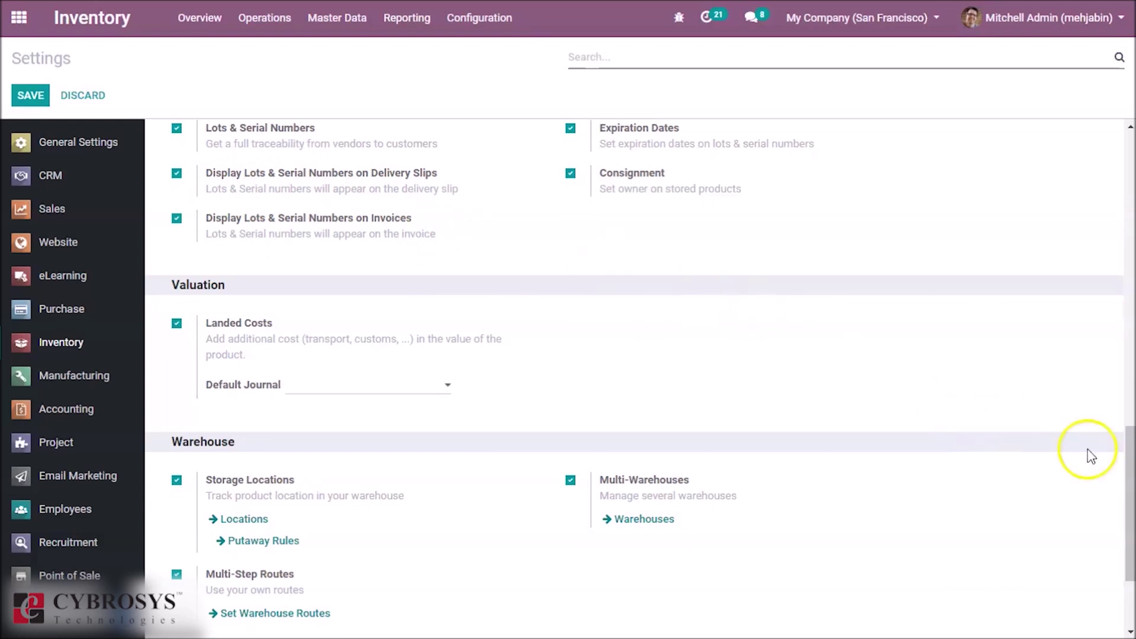
# Step: Examine the Warehouse settings and the security lead times for sales and purchase under Advanced Scheduling
pyautogui.click(1131, 475)
pyautogui.moveTo(1131, 475); pyautogui.dragTo(1131, 518)
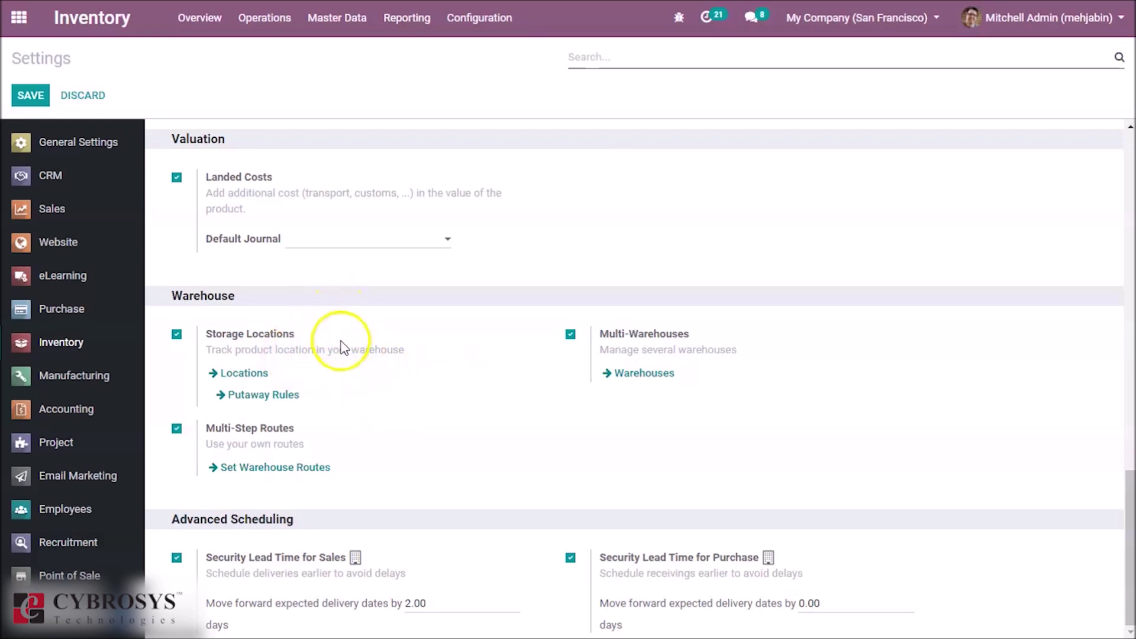
pyautogui.moveTo(320, 385)
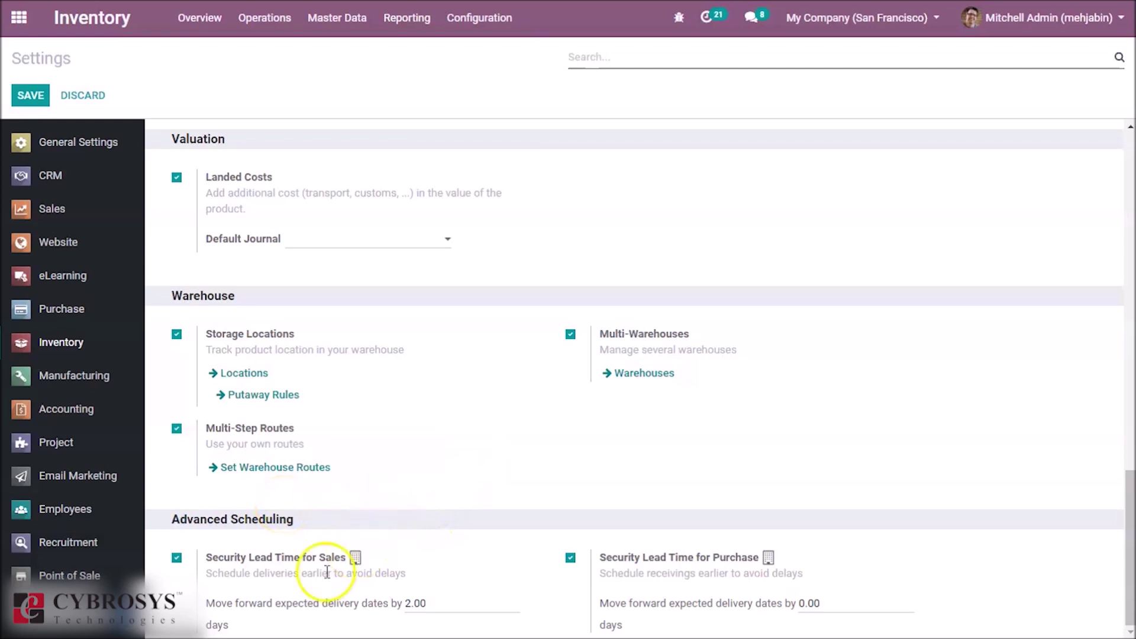
pyautogui.moveTo(310, 586)
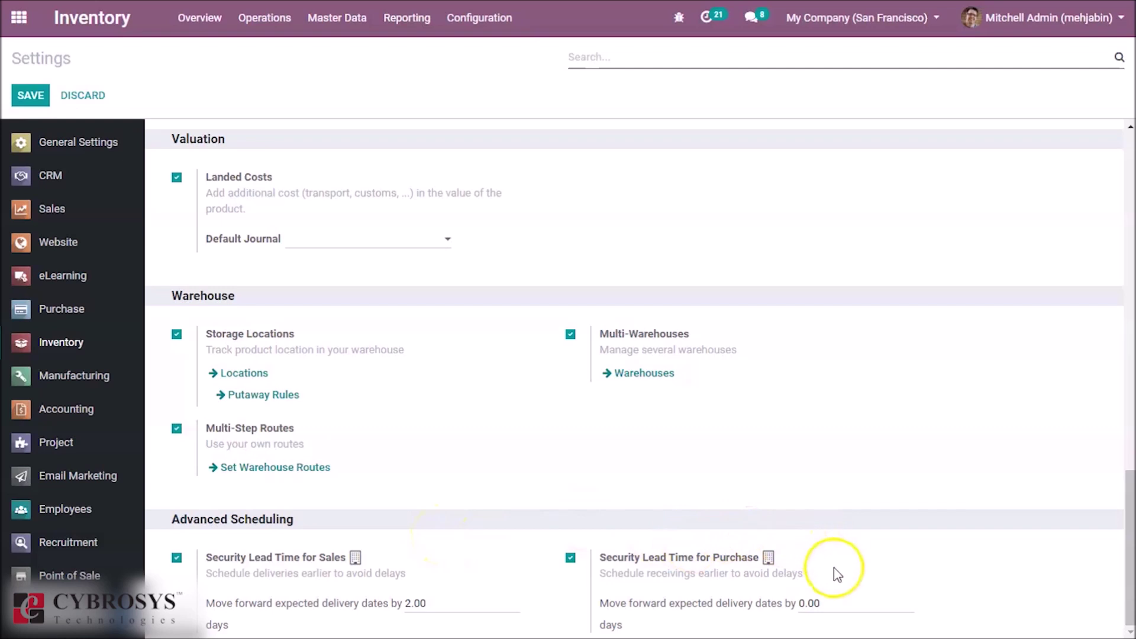
pyautogui.moveTo(833, 573)
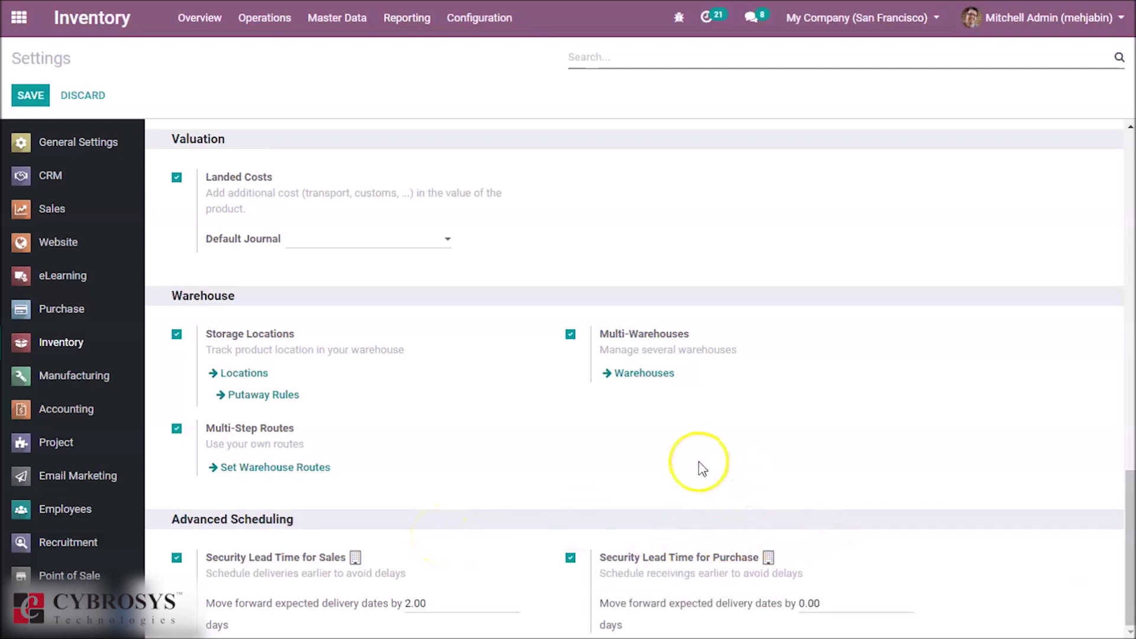
pyautogui.moveTo(303, 443)
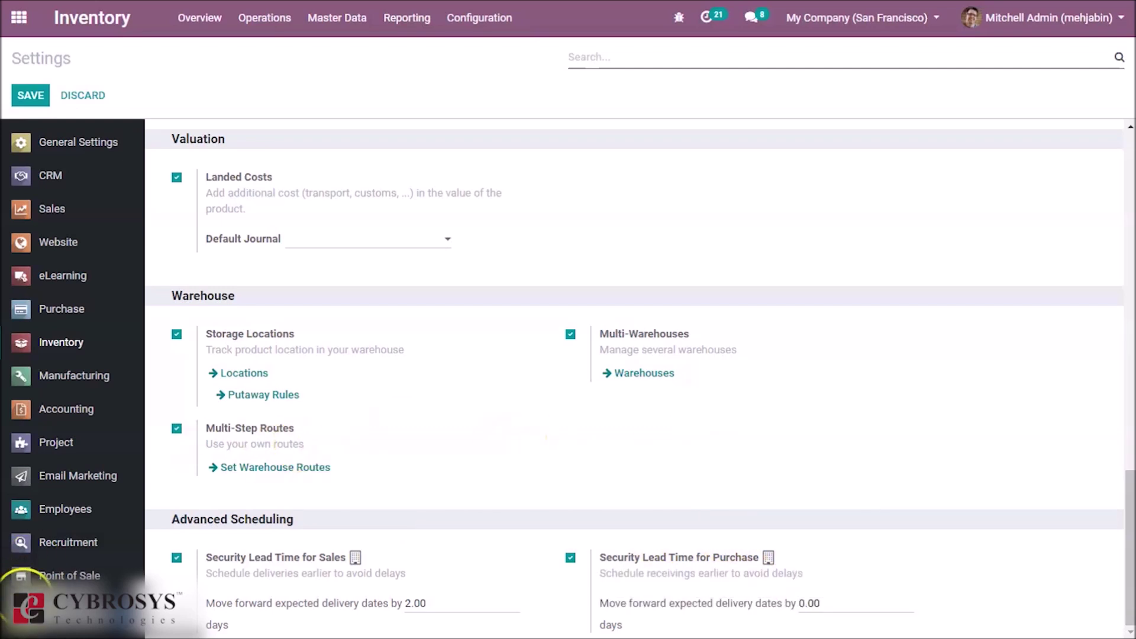